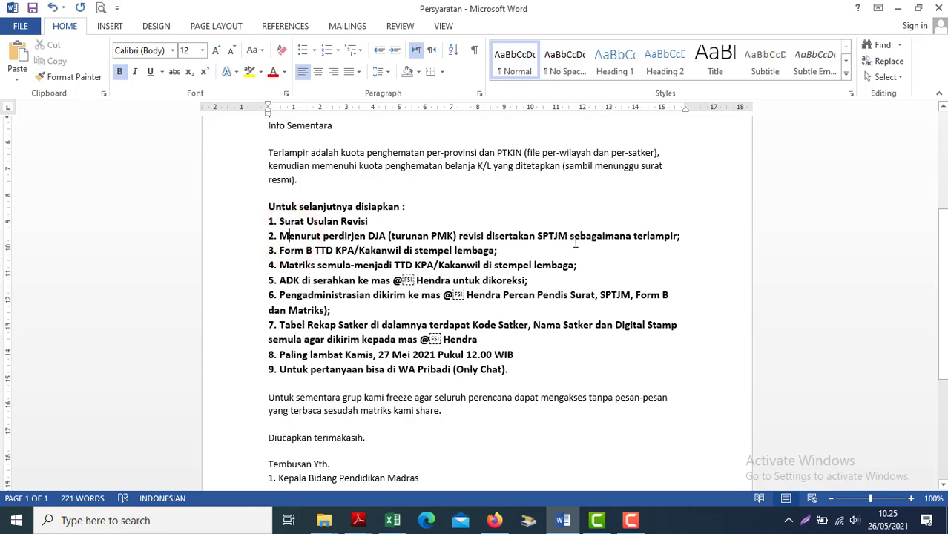
- Read the numbered list of revision requirements, from the proposal letter down to the deadline and contact items
left_click(279, 250)
left_click(319, 280)
left_click(302, 310)
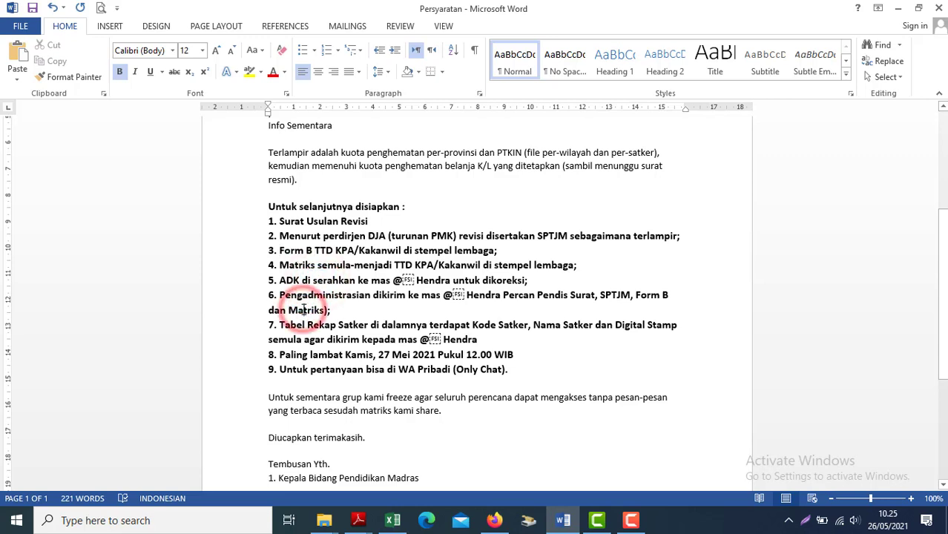
key("Down")
key("Down")
key("Right")
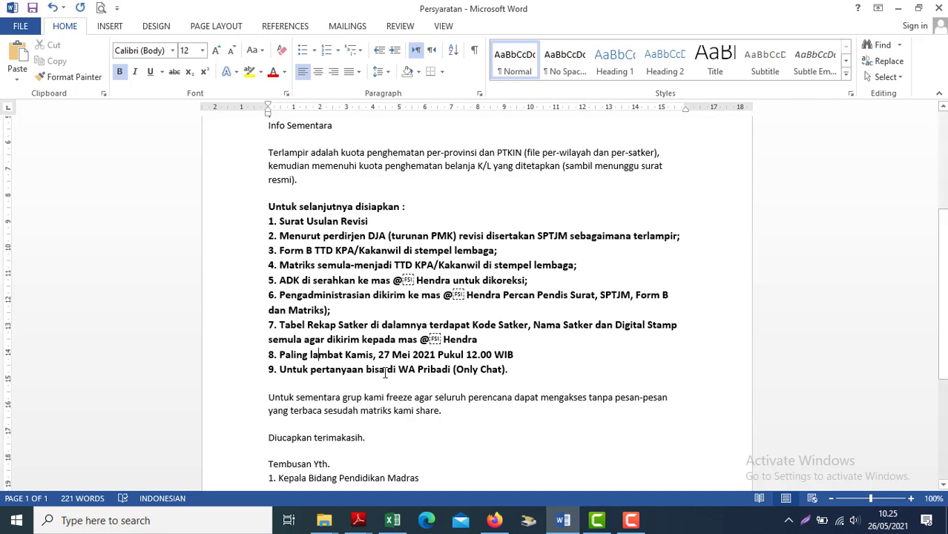
left_click(471, 369)
- Go back to the opening notes of the document and review the points on budget savings and tukin cuts
key("Up")
key("Up")
key("Up")
key("Up")
key("Up")
key("Up")
key("Up")
key("Up")
key("Up")
key("Up")
key("Up")
key("Up")
key("Up")
key("Up")
key("Up")
key("Up")
key("Up")
key("Up")
key("Up")
key("Up")
key("Up")
key("Up")
key("Up")
key("Up")
key("Up")
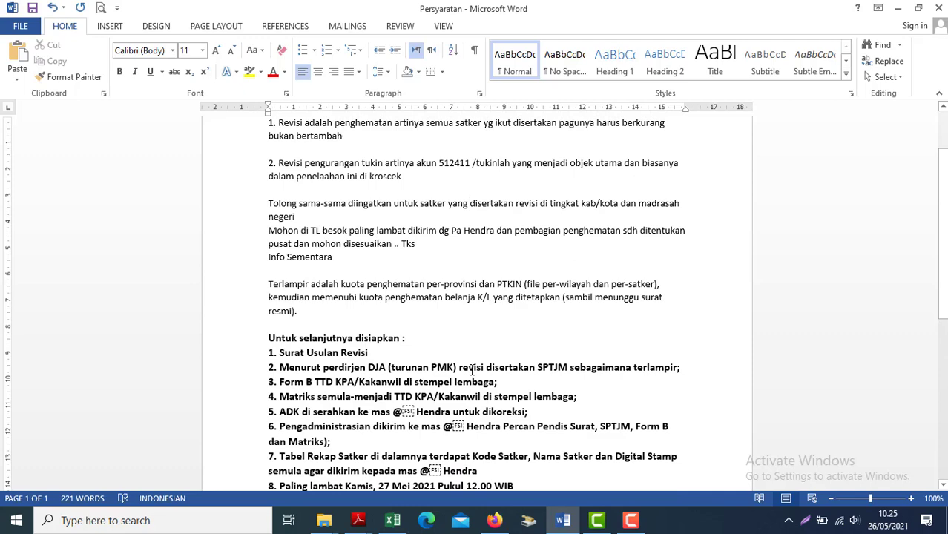
- Switch to the Penghematan_tukin_persatker_2021 workbook in Excel and examine the name, province and budget columns of row 1420
mouse_move(392, 520)
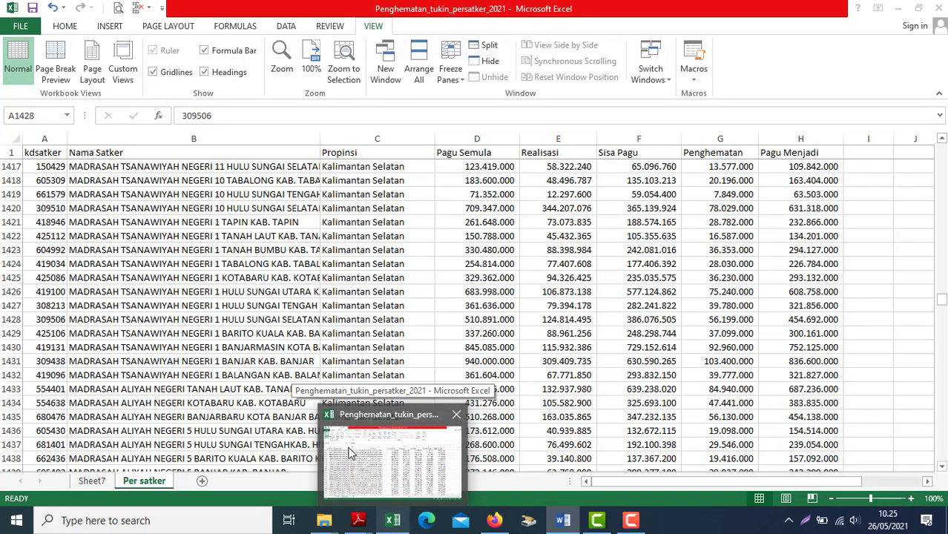
left_click(350, 449)
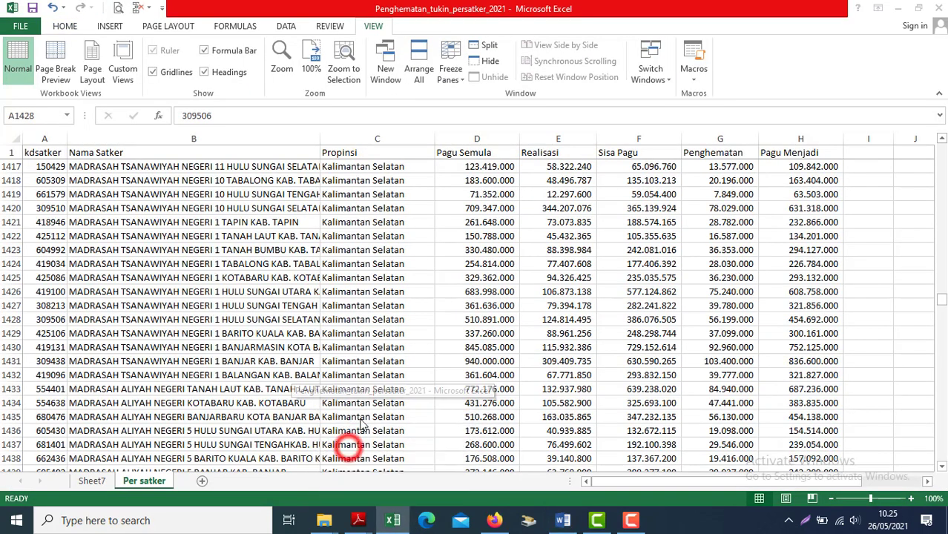
left_click(417, 212)
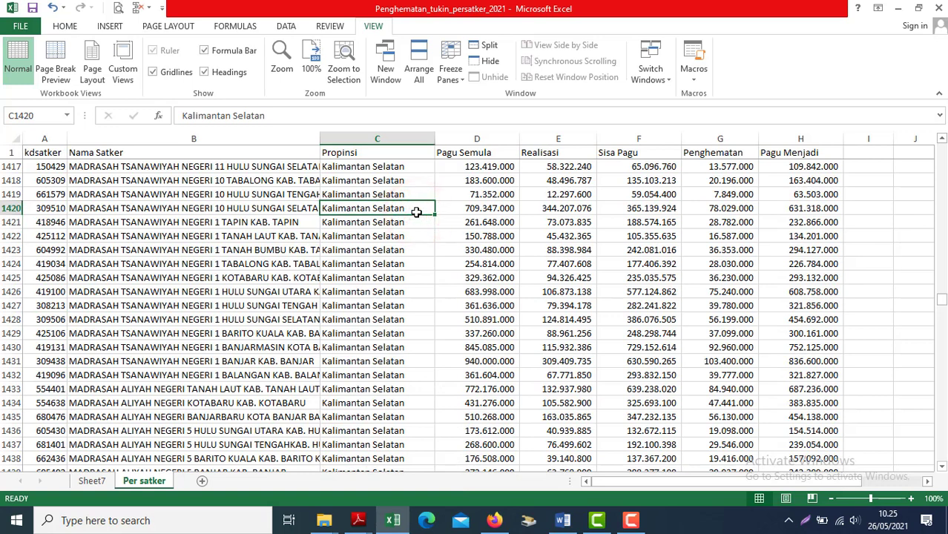
key("Home")
key("Right")
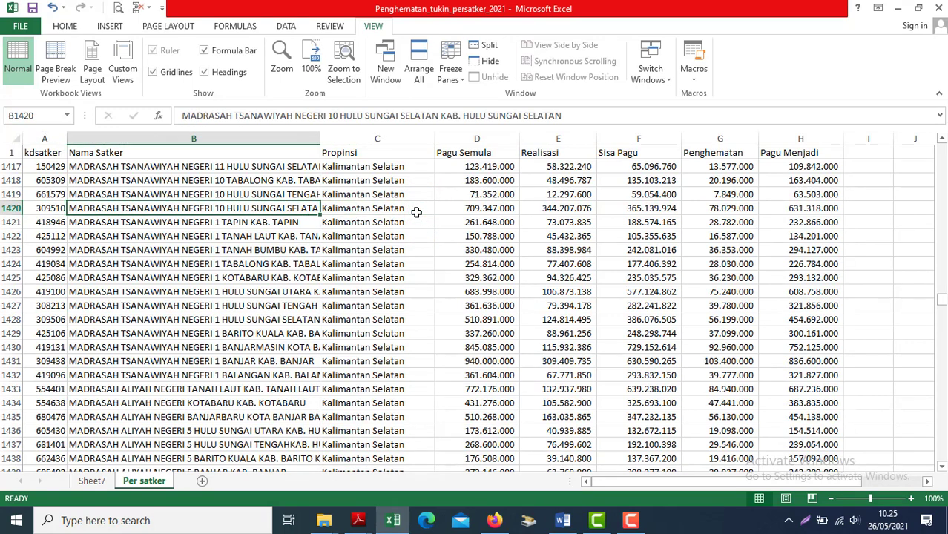
key("Left")
key("Right")
key("Right")
key("Right")
key("Right")
key("Left")
key("Home")
key("Right")
key("Right")
key("Right")
key("Right")
key("Right")
key("Left")
key("Left")
key("Left")
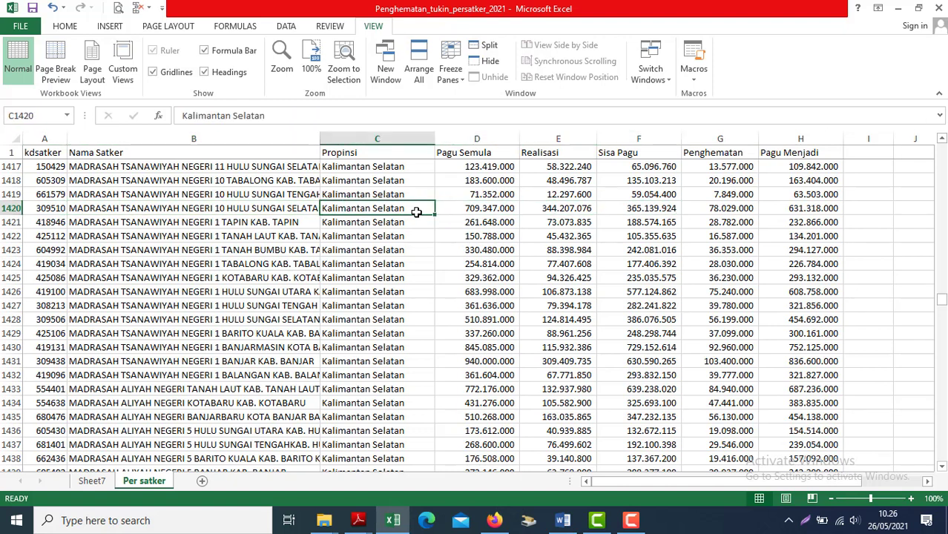
- Look over the satker codes in the kdsatker column around rows 1415 to 1422
key("Down")
key("Down")
key("Left")
key("Left")
key("Up")
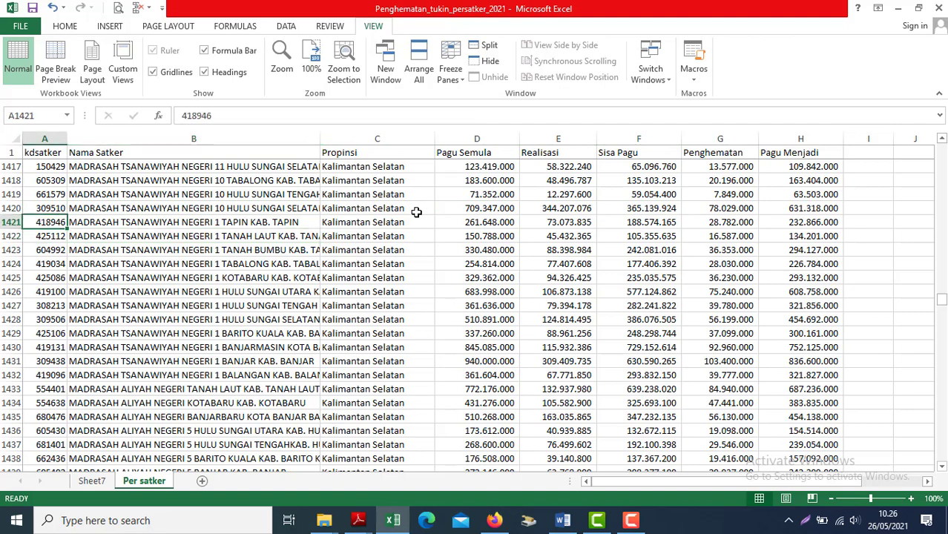
key("Up")
key("Up")
key("Up")
key("Up")
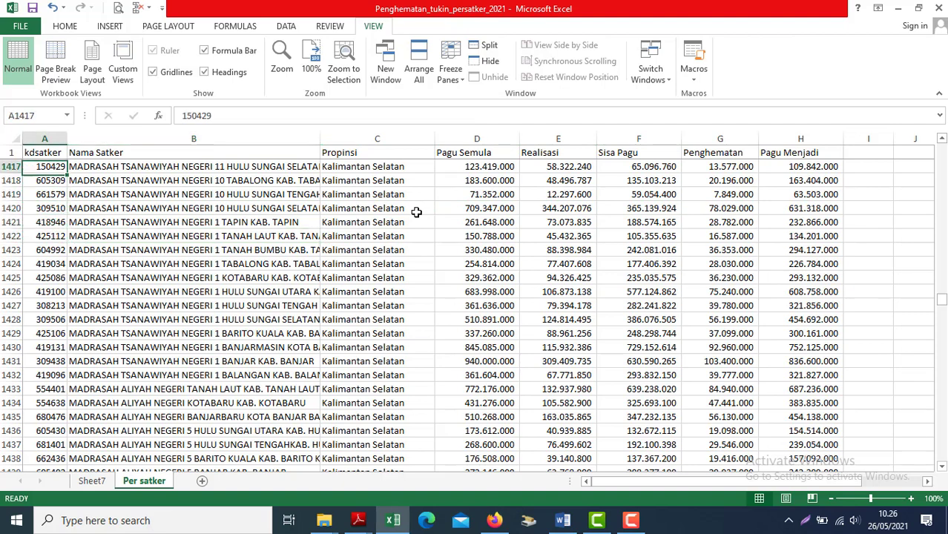
key("Up")
key("Up")
key("Down")
- Find satker code 309506 in the sheet and go across its row to the Penghematan amount
key("ctrl+f")
type("309506")
key("Return")
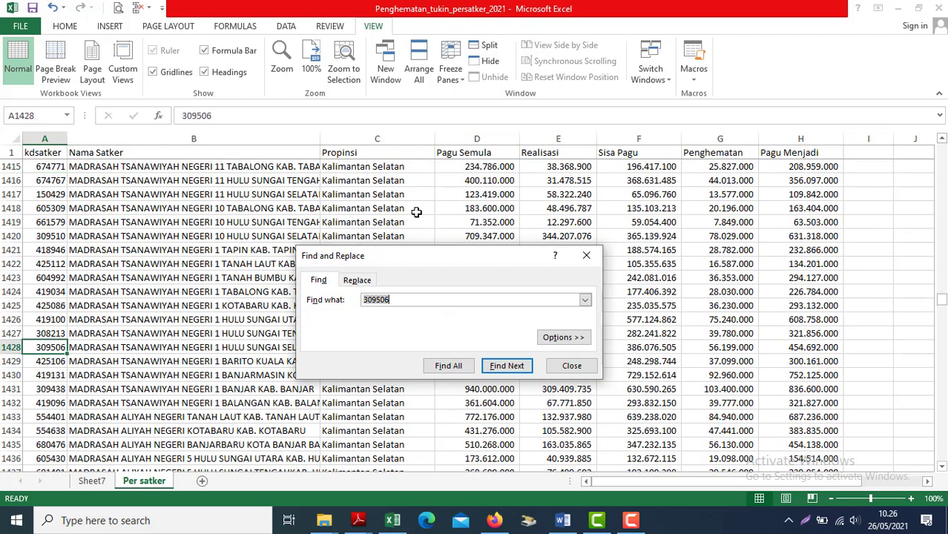
left_click(571, 365)
key("Right")
key("Right")
key("Right")
key("Right")
key("Right")
key("Right")
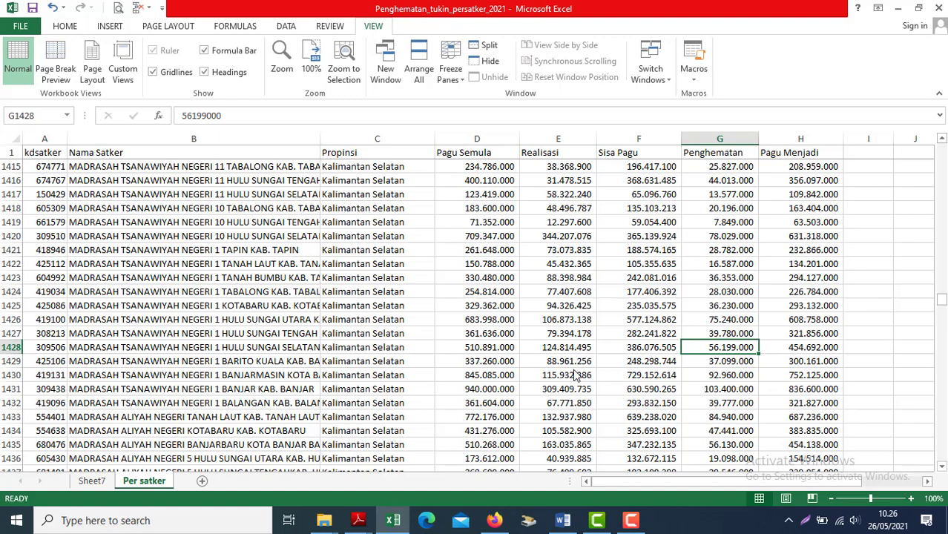
- Switch to the SAKTI login page in Firefox and view the saved accounts offered for the username
left_click(494, 522)
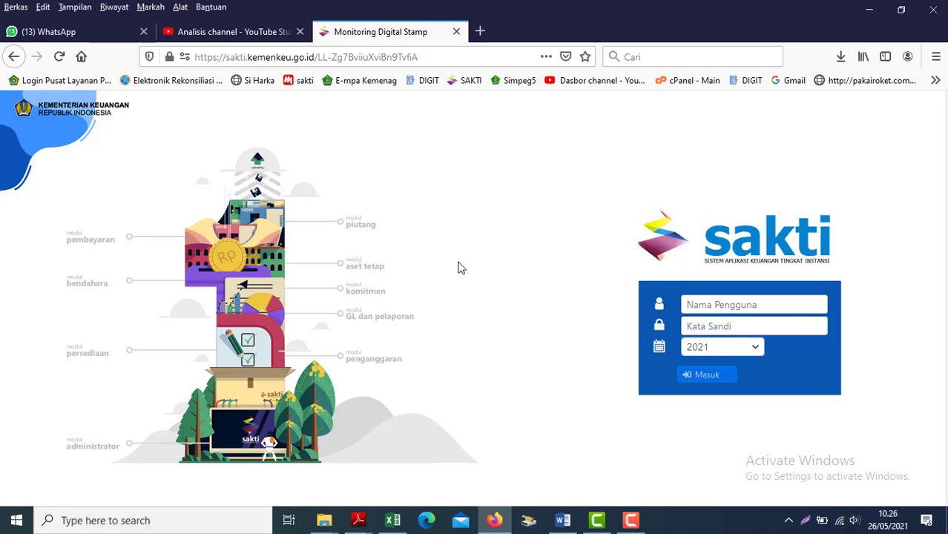
left_click(402, 238)
left_click(697, 304)
left_click(493, 286)
left_click(724, 307)
left_click(488, 305)
left_click(727, 302)
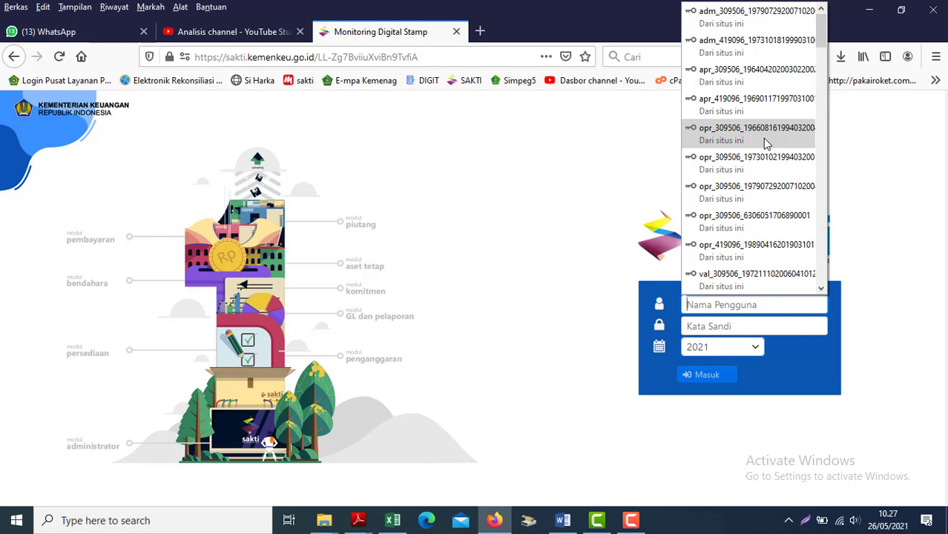
left_click(470, 234)
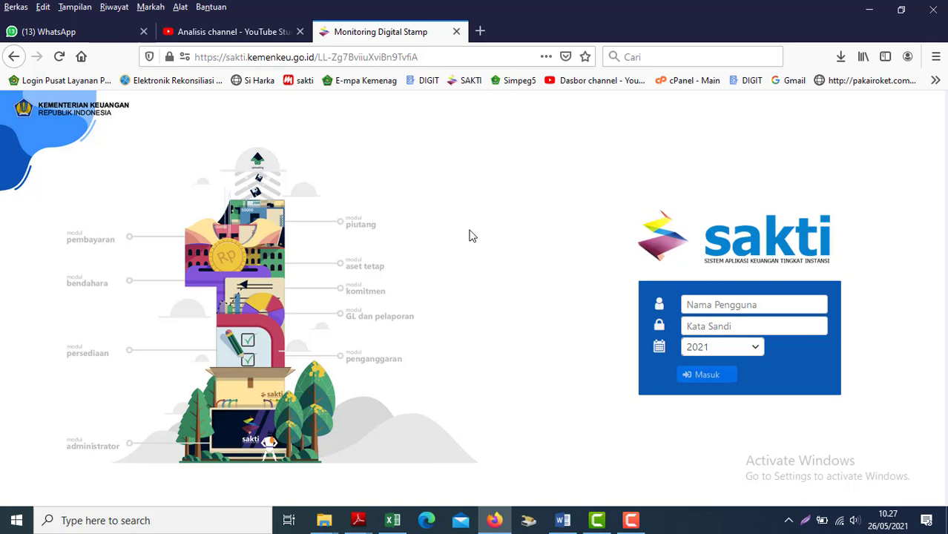
- Log in to SAKTI with the saved operator username and password for satker 309506
left_click(686, 307)
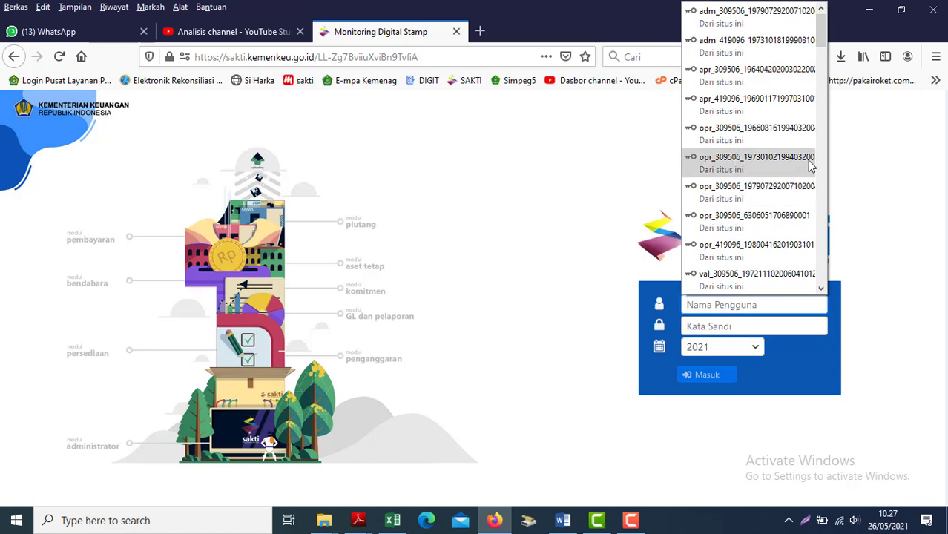
left_click(736, 134)
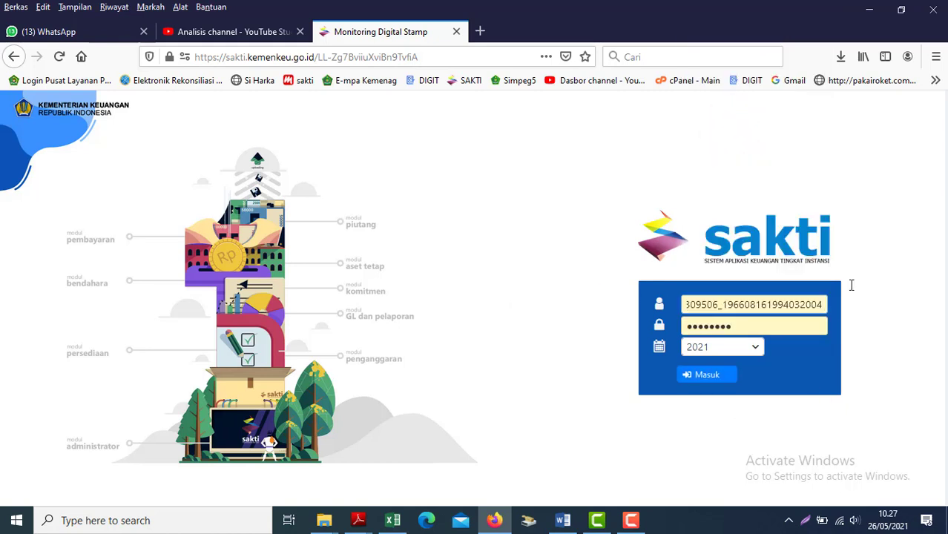
left_click(711, 376)
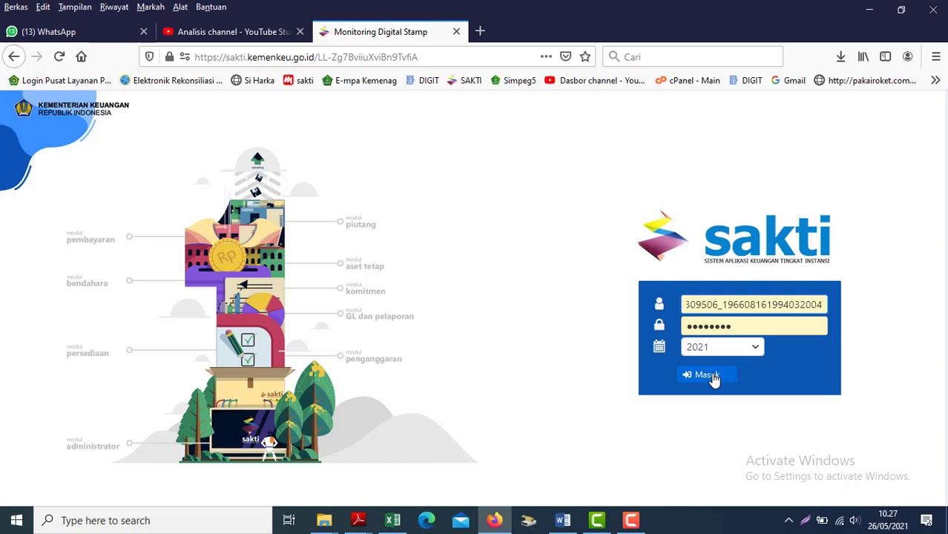
left_click(708, 376)
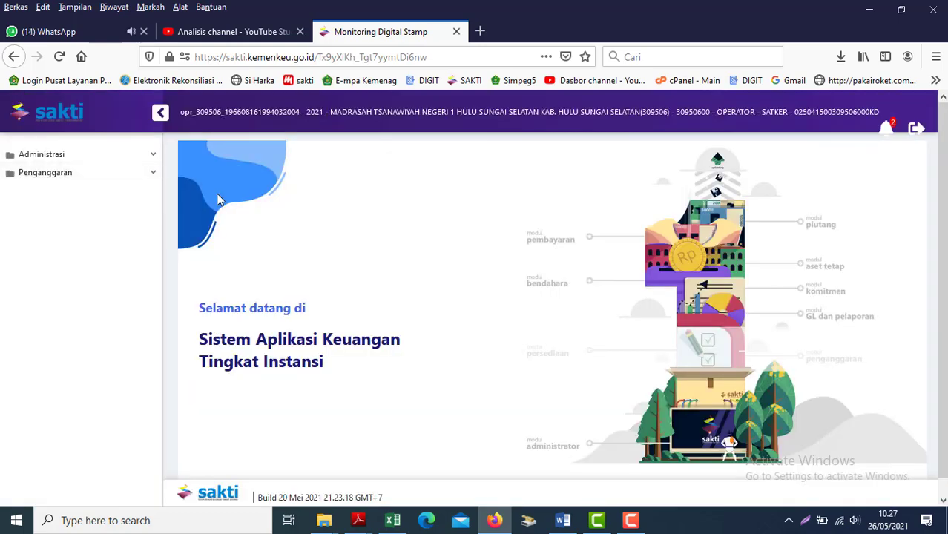
- Open the Memilih Status History form from the Penganggaran utilities
left_click(49, 173)
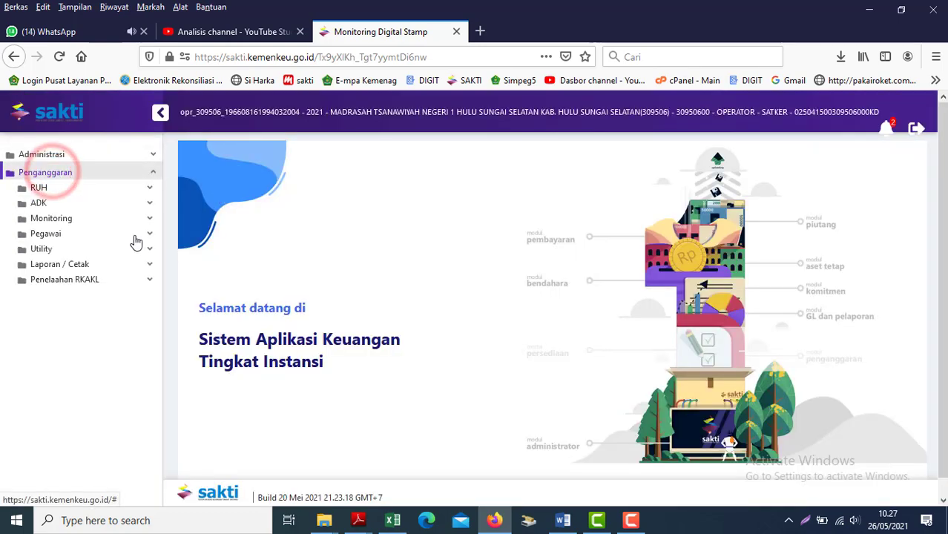
left_click(88, 251)
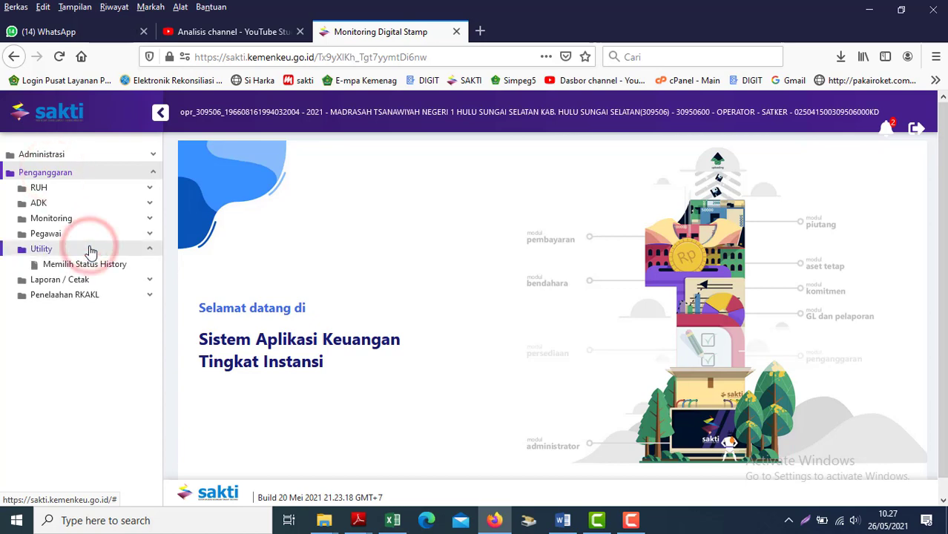
left_click(84, 264)
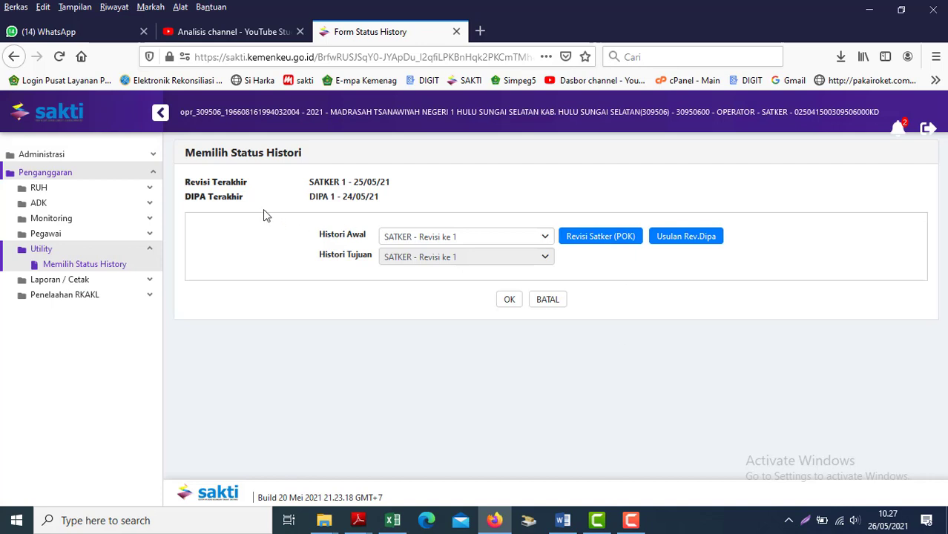
- Examine the revision histories offered for Histori Awal, keeping SATKER - Revisi ke 1 selected
left_click(449, 238)
left_click(449, 239)
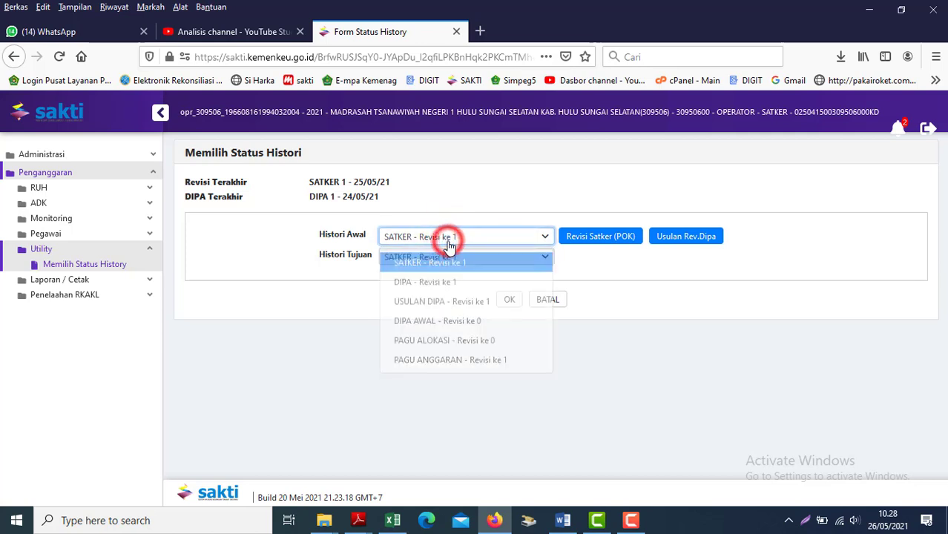
left_click(449, 241)
left_click(449, 241)
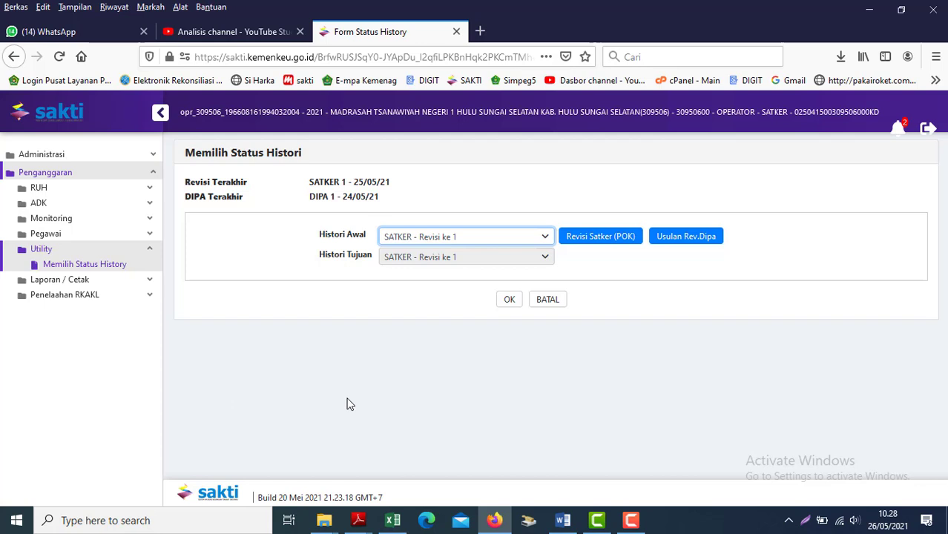
left_click(434, 239)
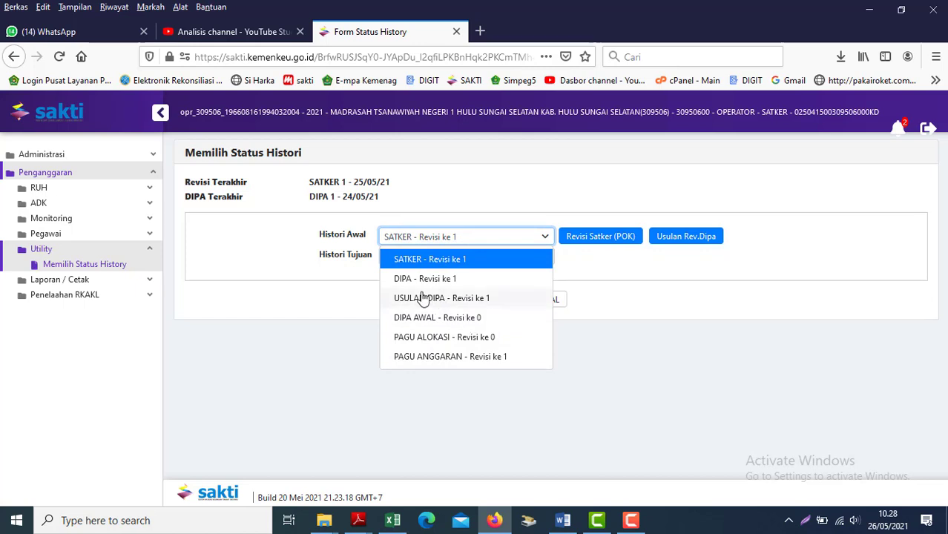
left_click(286, 294)
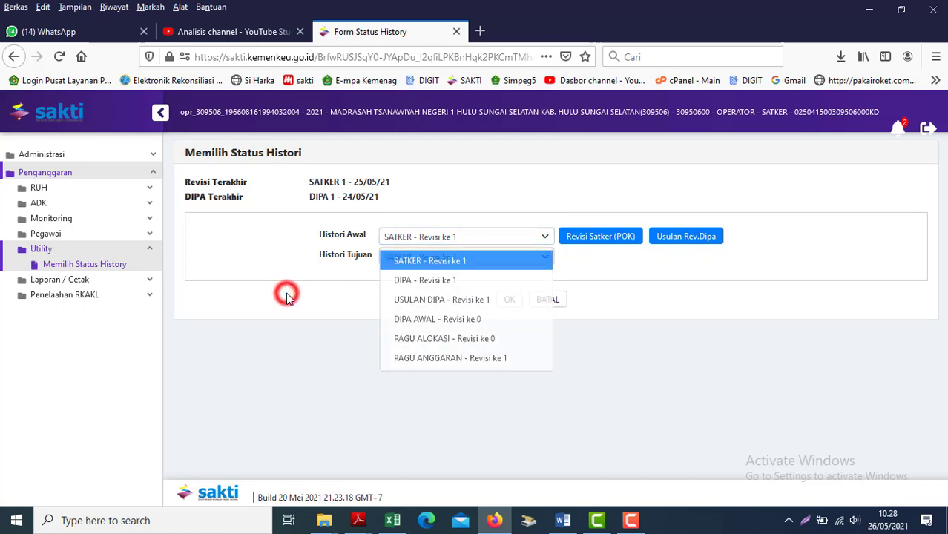
left_click(407, 245)
left_click(407, 244)
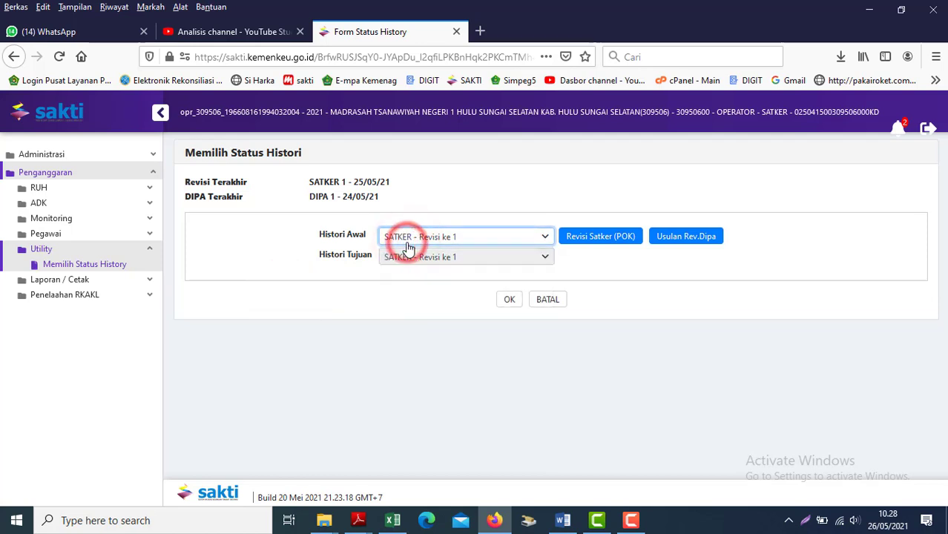
left_click(295, 239)
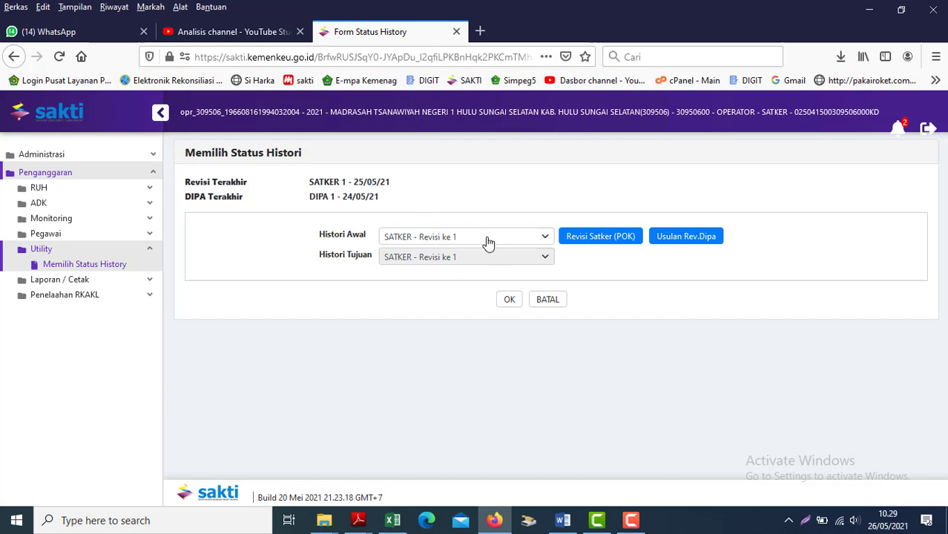
- Create a new DIPA revision proposal with Usulan Rev.Dipa and accept copying the USULAN DIPA data
left_click(695, 245)
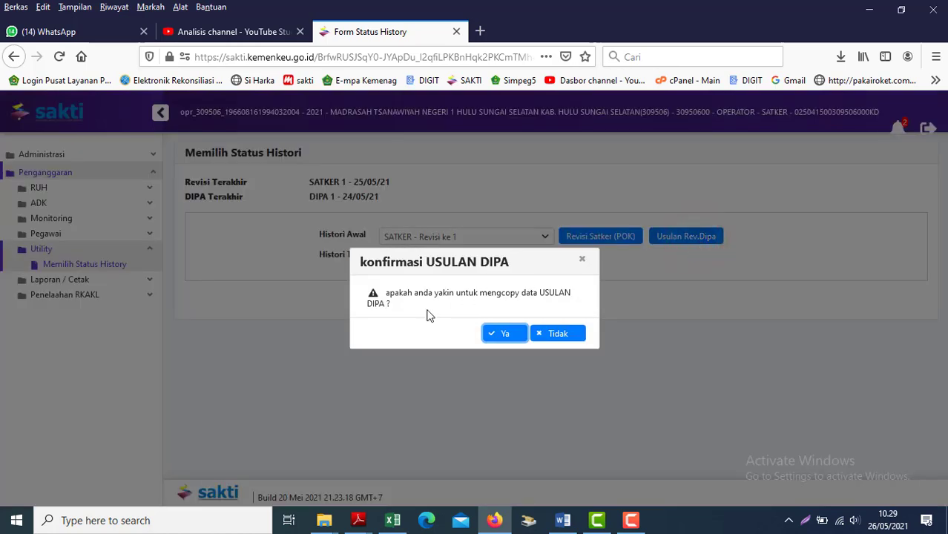
left_click(506, 333)
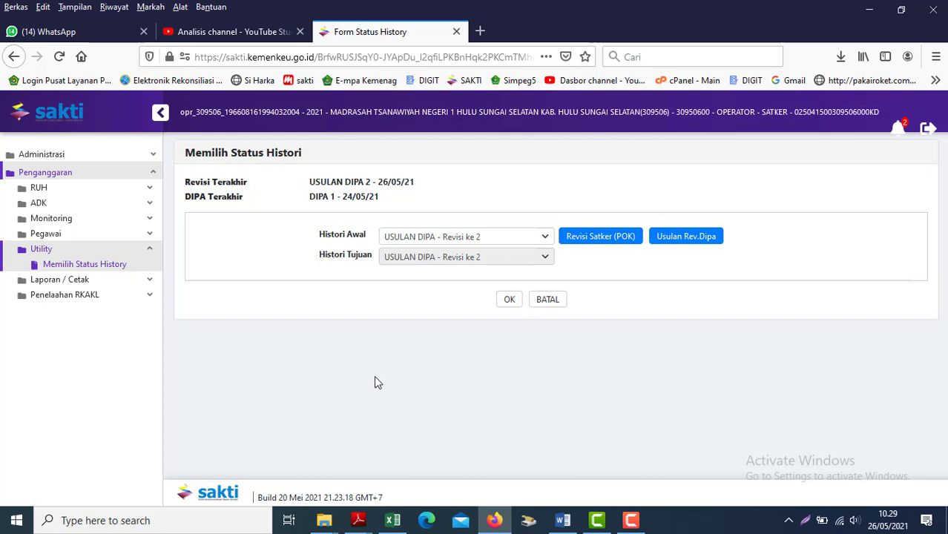
- Open the Digital Stamp page in the Penganggaran monitoring section to check the satker's current stamp
left_click(77, 219)
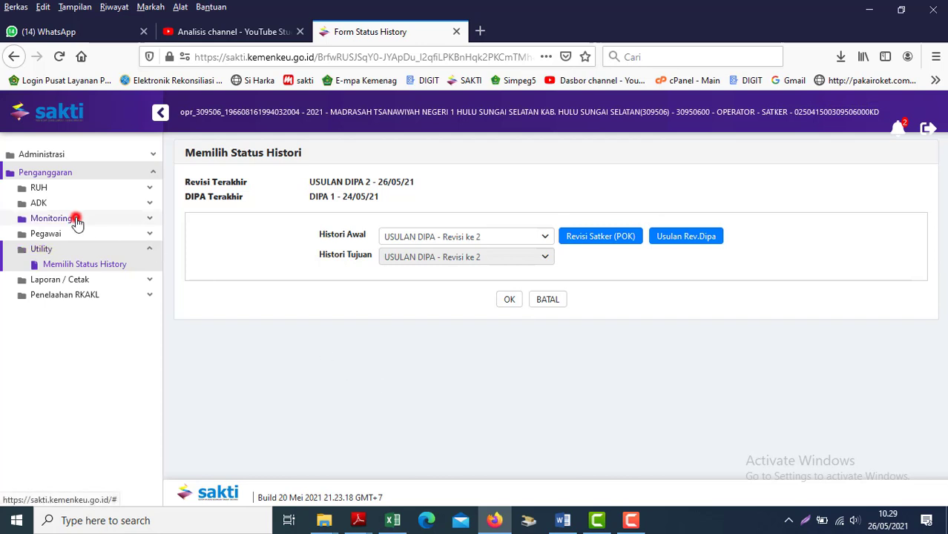
left_click(69, 258)
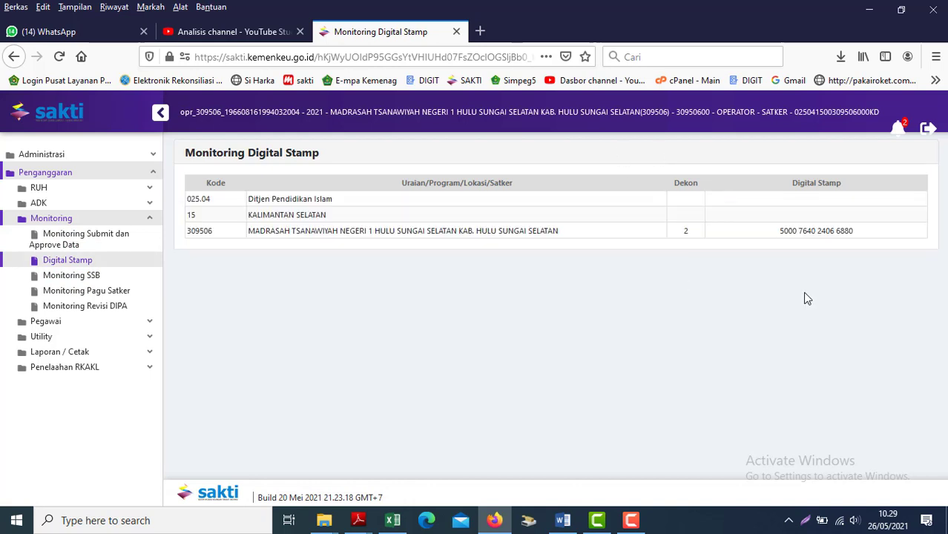
left_click(325, 519)
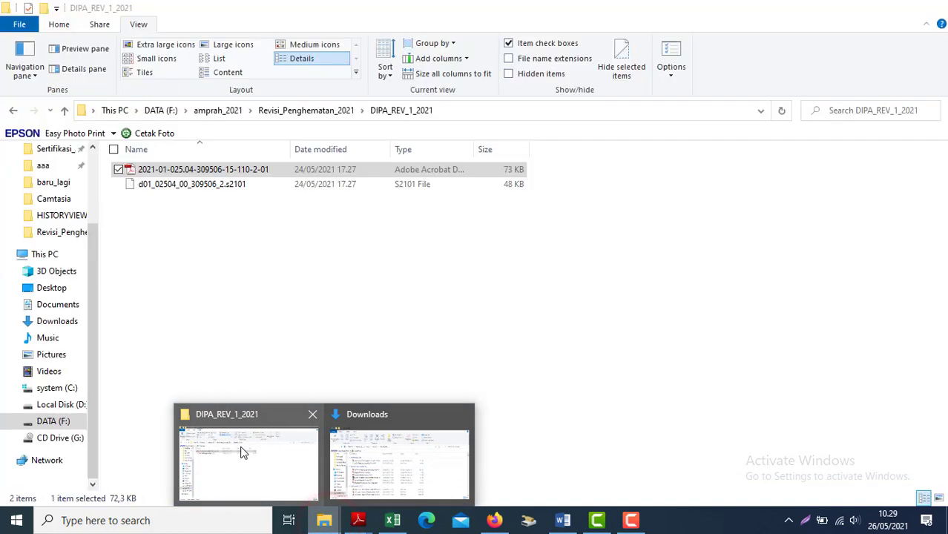
left_click(241, 448)
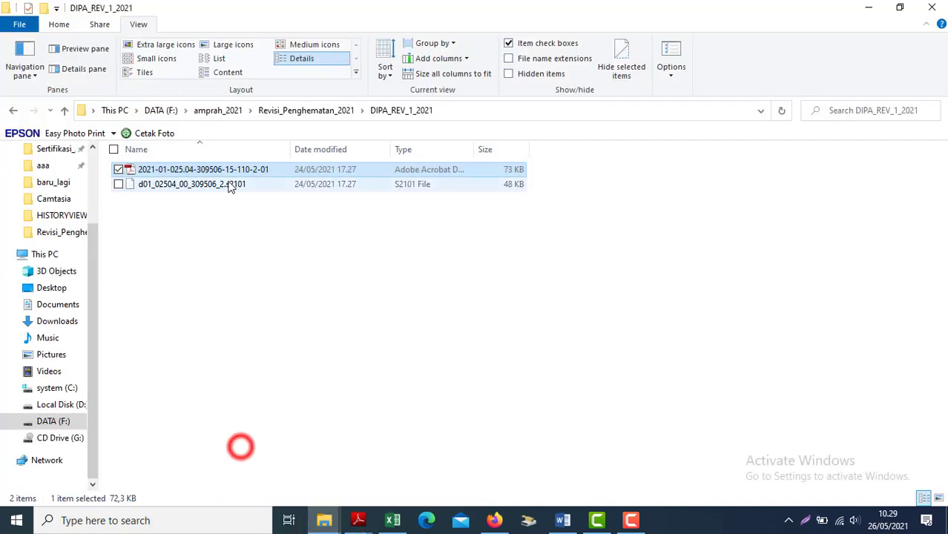
double_click(186, 170)
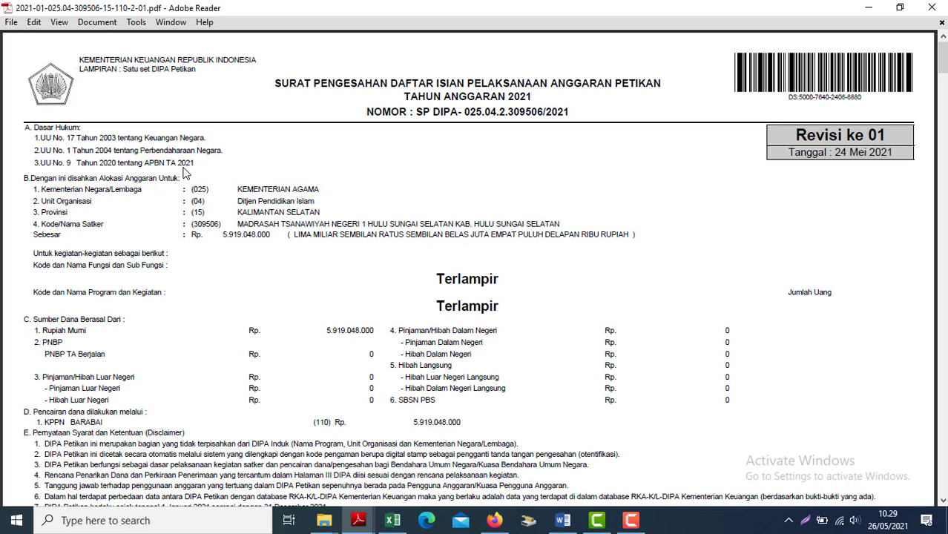
- Enlarge the digital stamp code in the DIPA PDF and switch back to SAKTI's Monitoring Digital Stamp page in Firefox to compare them
key("ctrl+equal")
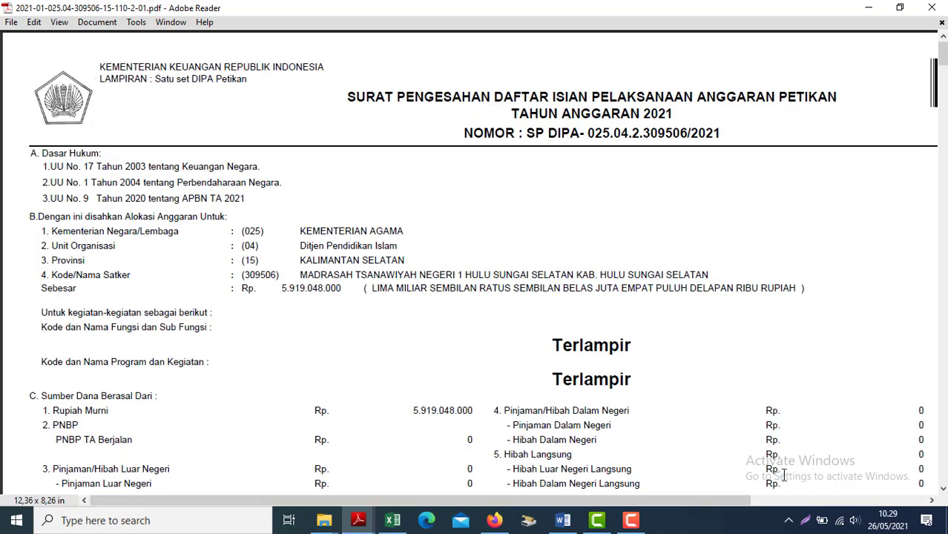
left_click_drag(671, 500, 826, 501)
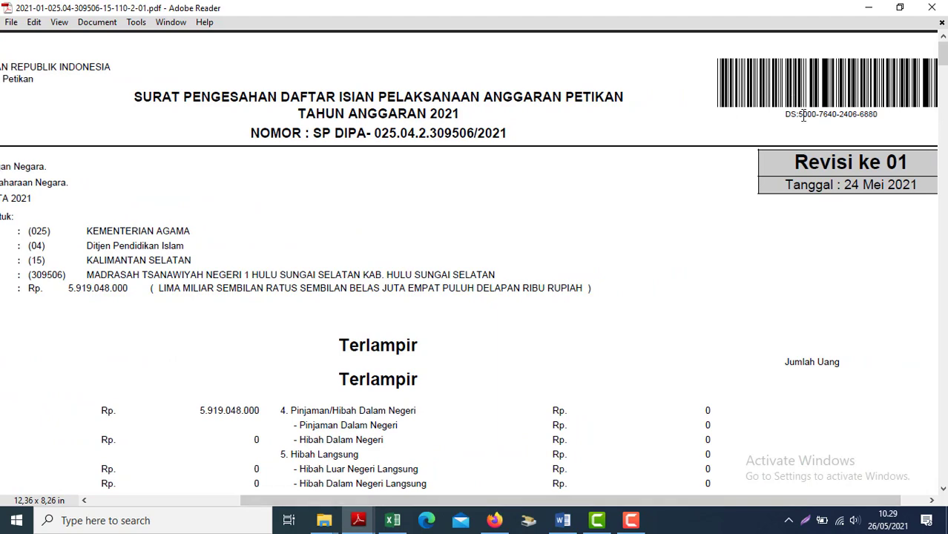
left_click(493, 521)
left_click(493, 521)
left_click(492, 521)
left_click(492, 520)
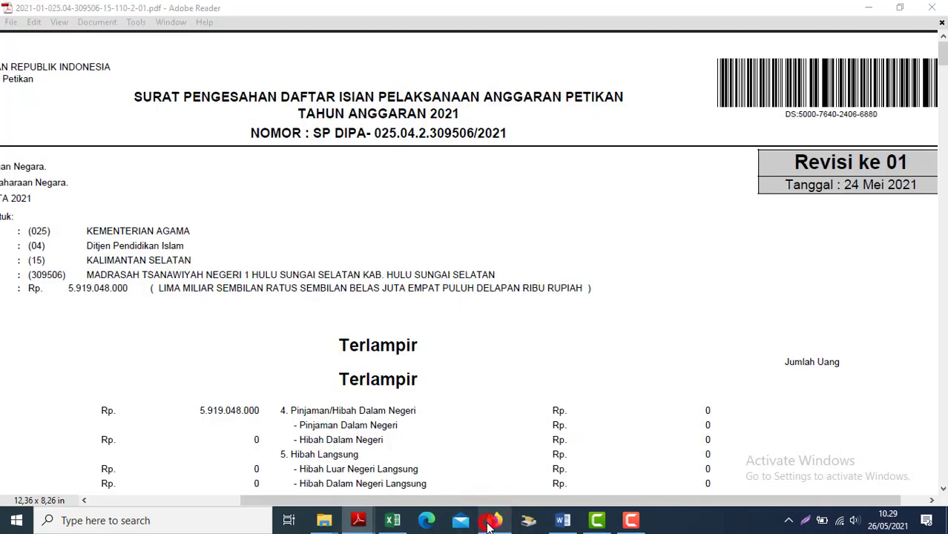
left_click(492, 520)
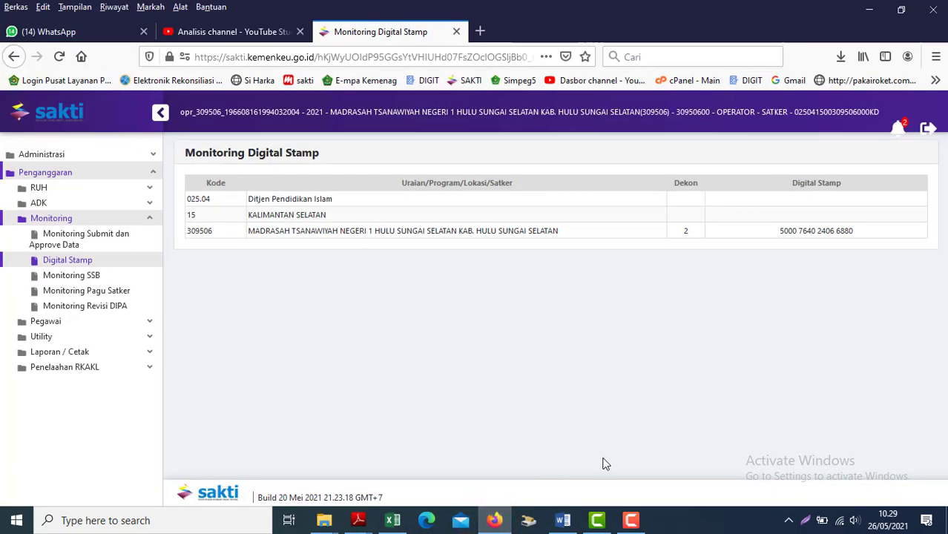
- Open the Belanja Redesain form under RUH and load satker 309506 with KRO 2135.EAA Layanan Perkantoran displayed
left_click(59, 186)
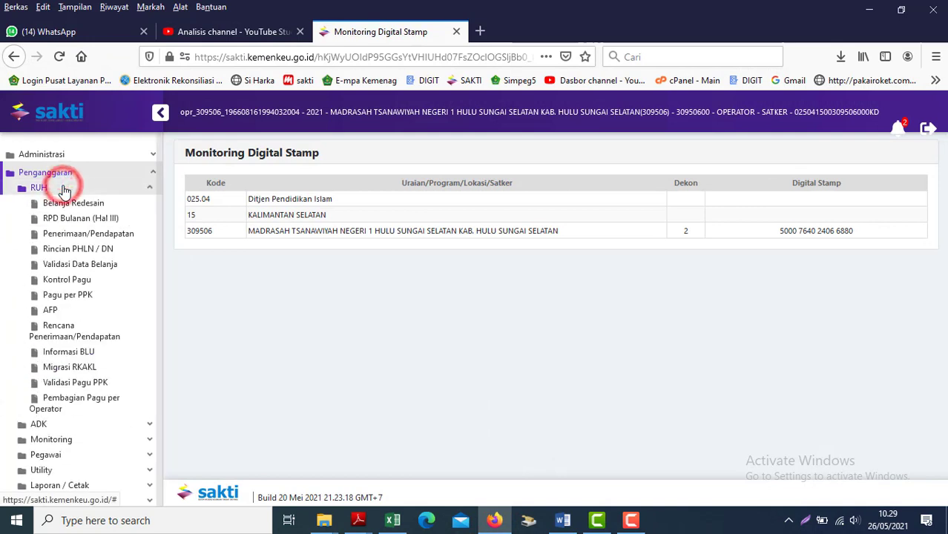
left_click(70, 205)
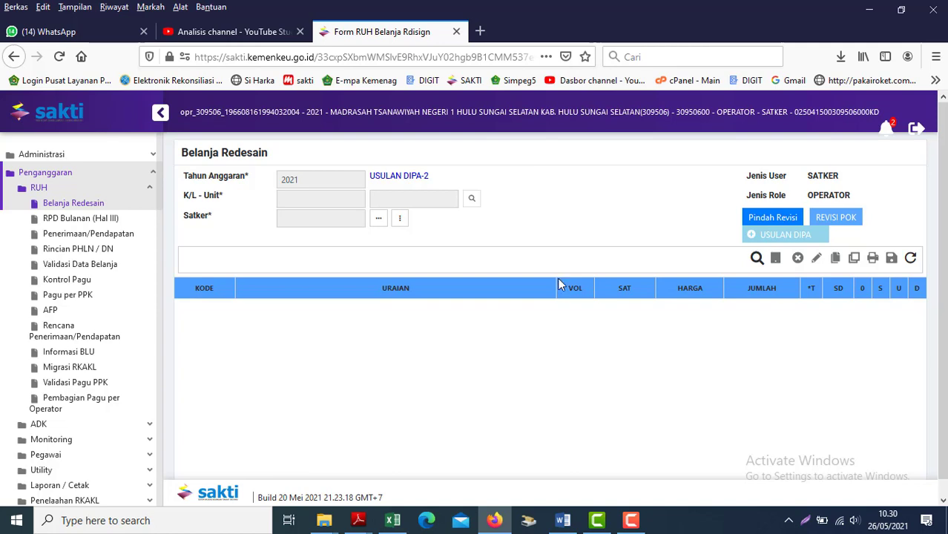
left_click(400, 219)
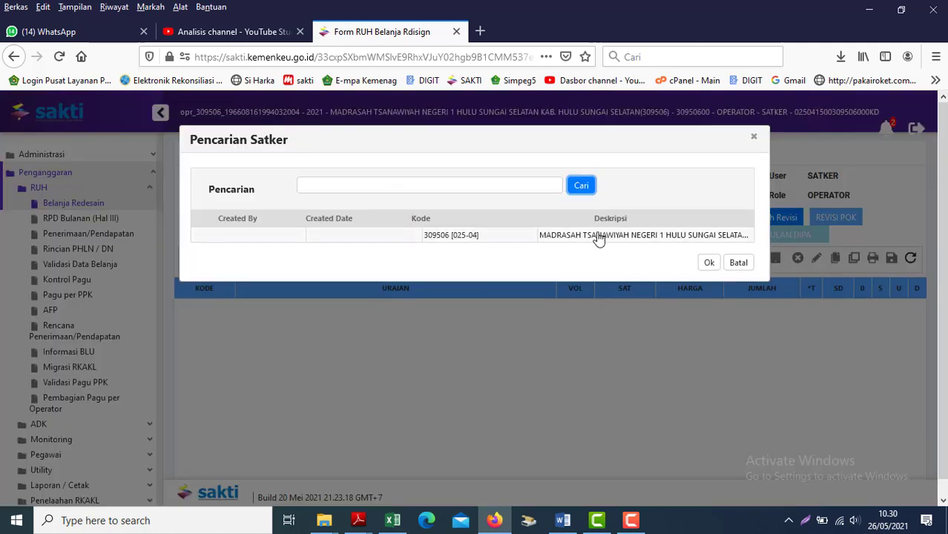
double_click(578, 237)
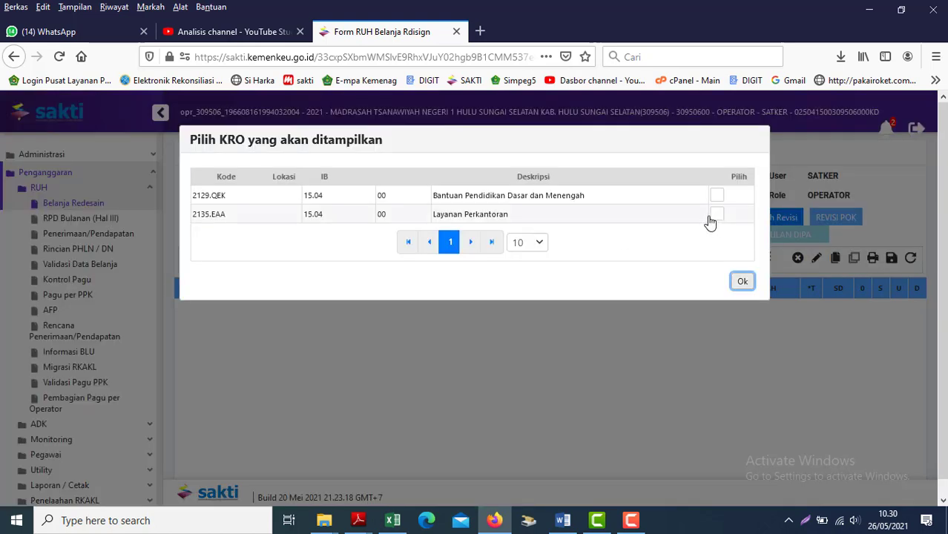
left_click(716, 215)
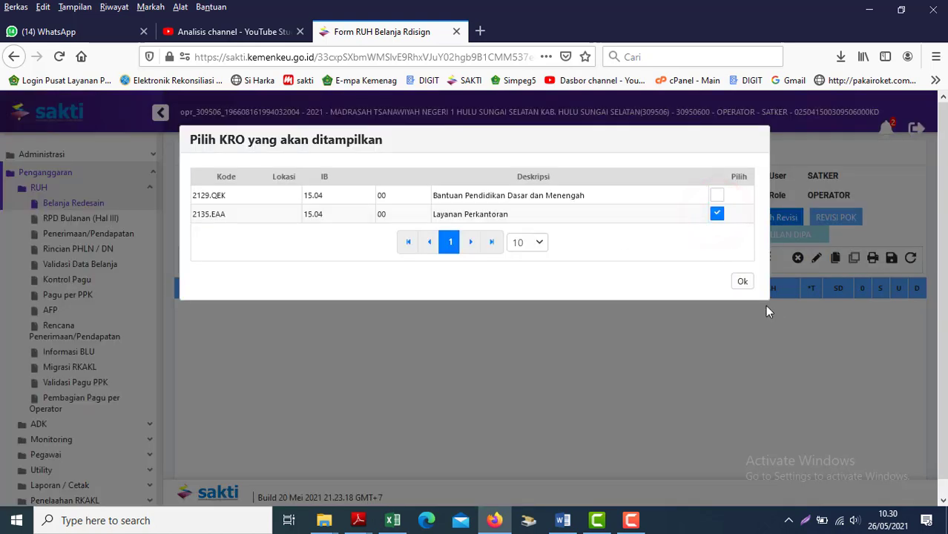
left_click(742, 282)
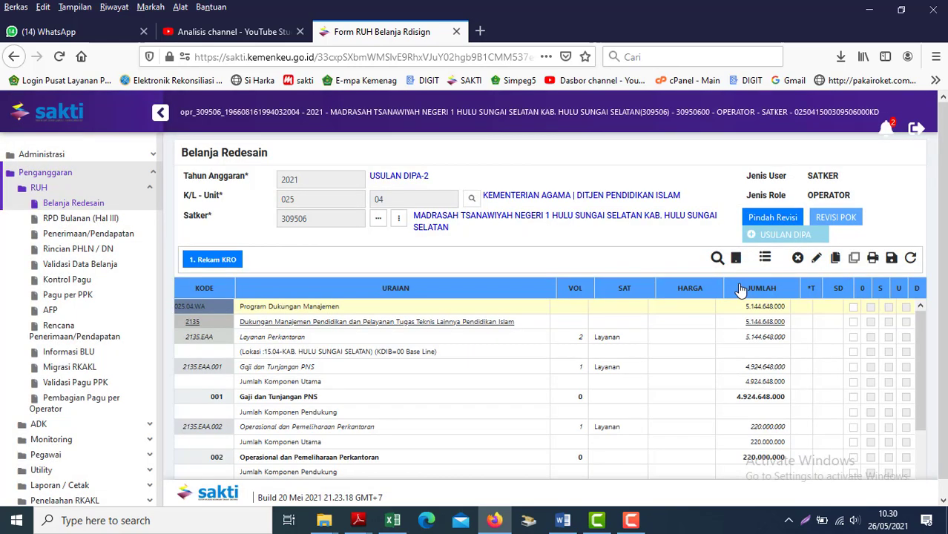
- Expand component 001 Gaji dan Tunjangan PNS and look through its detail lines down to Belanja Tunjangan Profesi Guru
double_click(248, 403)
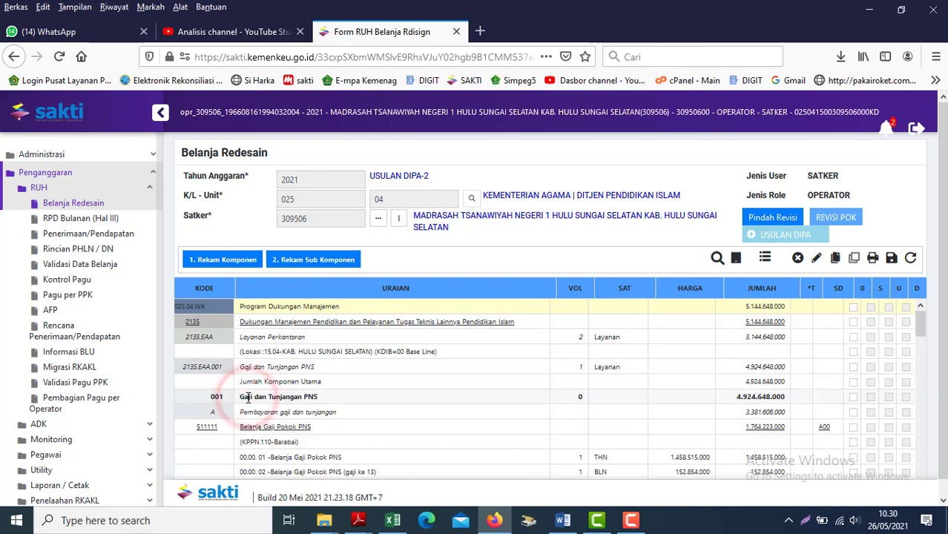
left_click(333, 454)
scroll(332, 455, "down", 5)
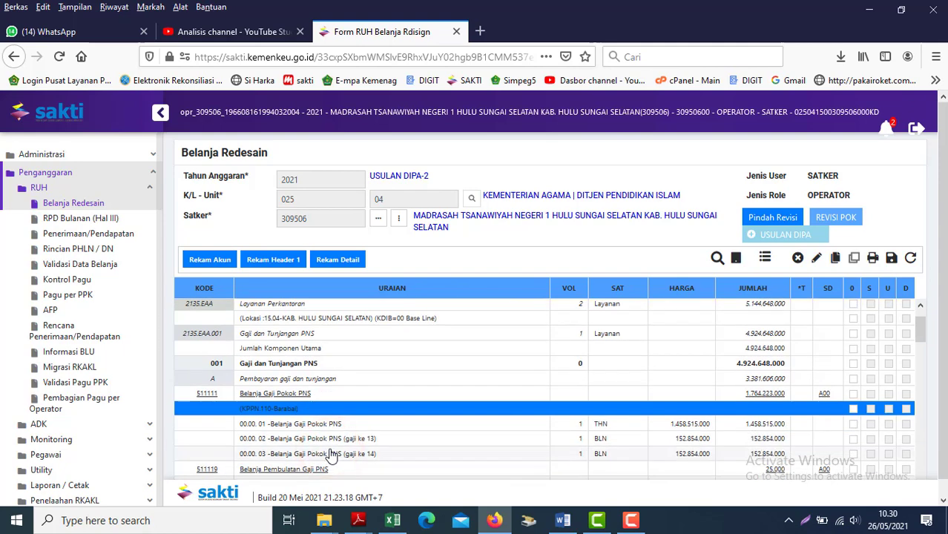
scroll(331, 455, "down", 10)
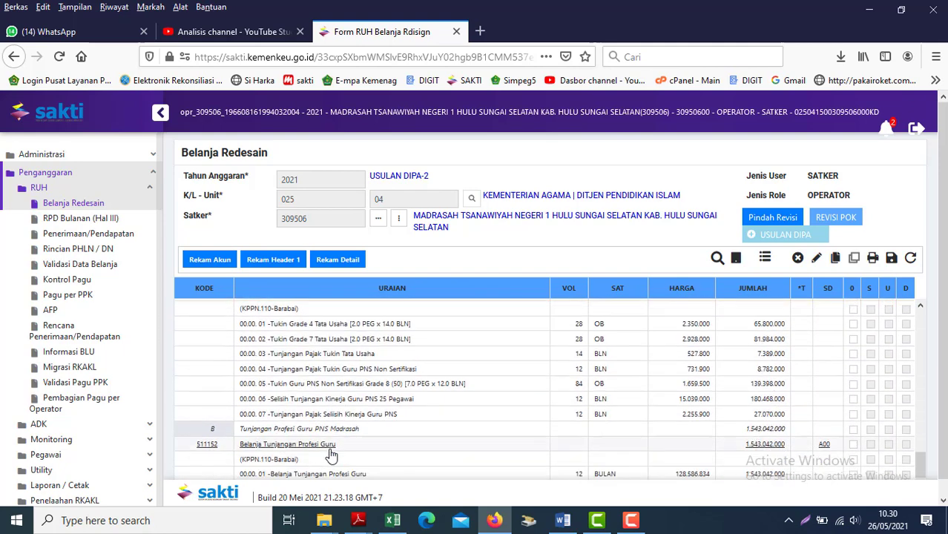
scroll(332, 455, "down", 2)
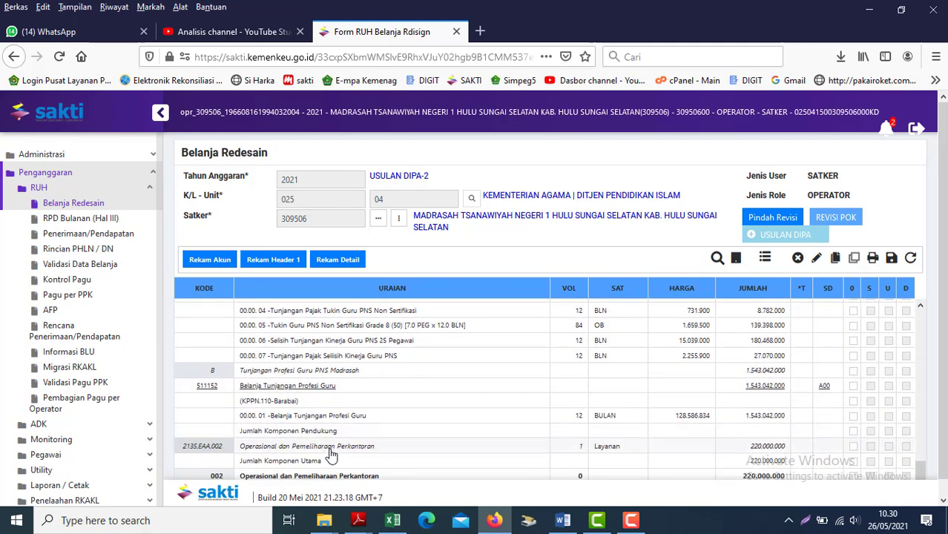
left_click(316, 356)
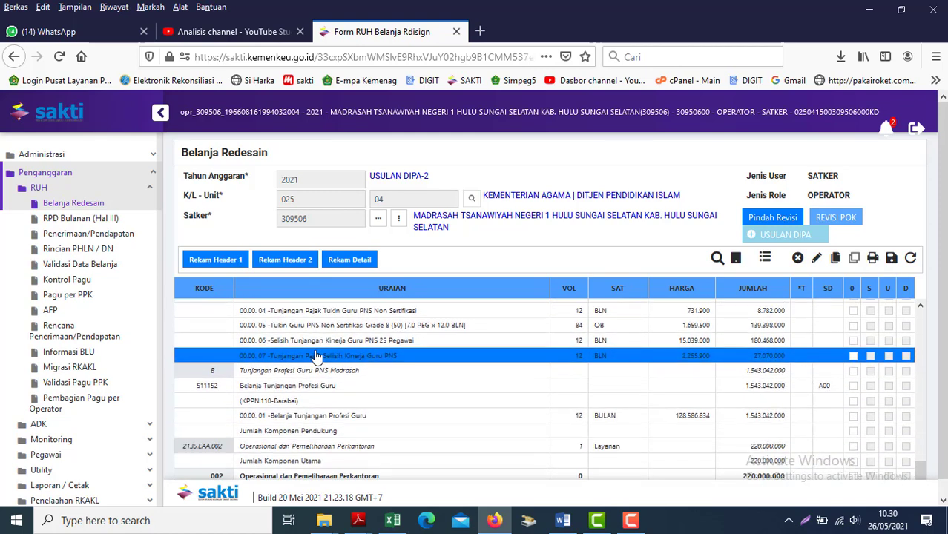
left_click(290, 417)
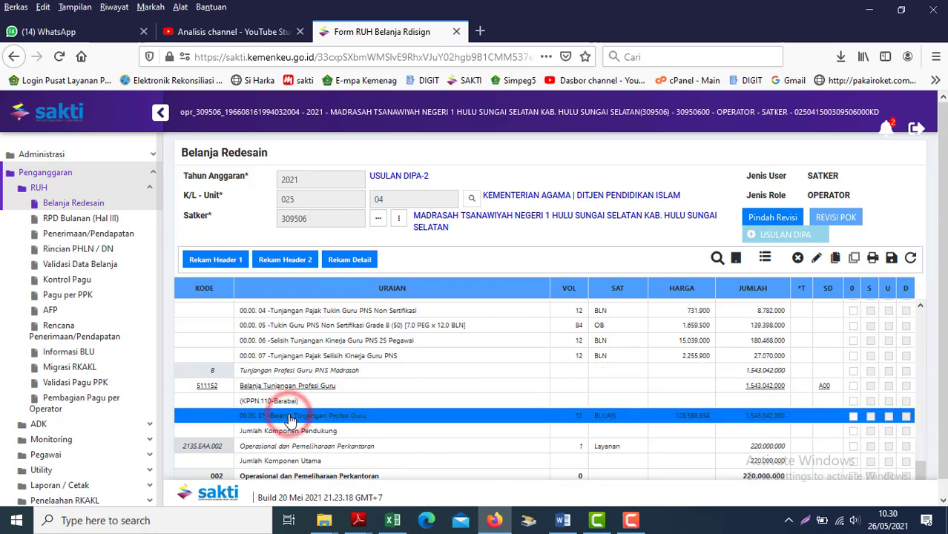
- Examine the PNS allowance accounts from 511129 Belanja Uang Makan to the tukin detail lines of account 512411
scroll(290, 419, "up", 5)
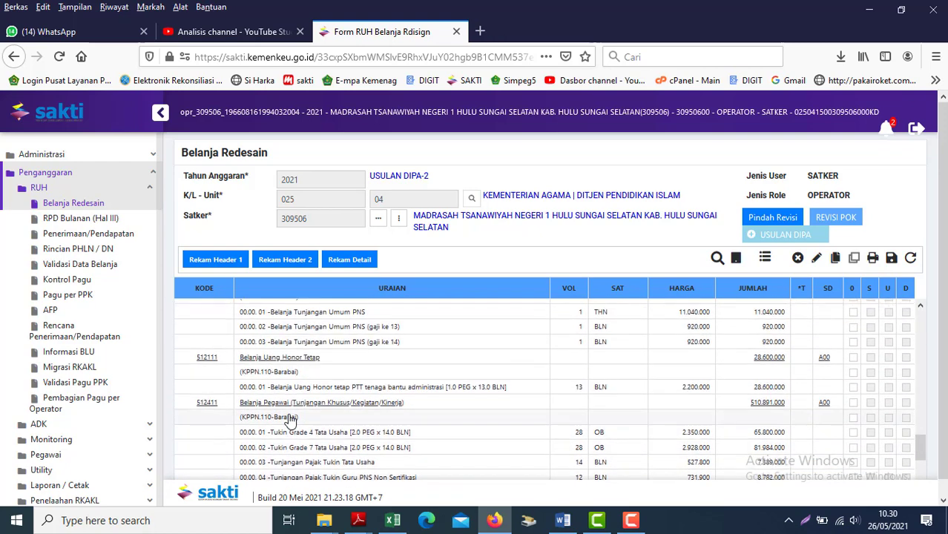
scroll(290, 419, "up", 2)
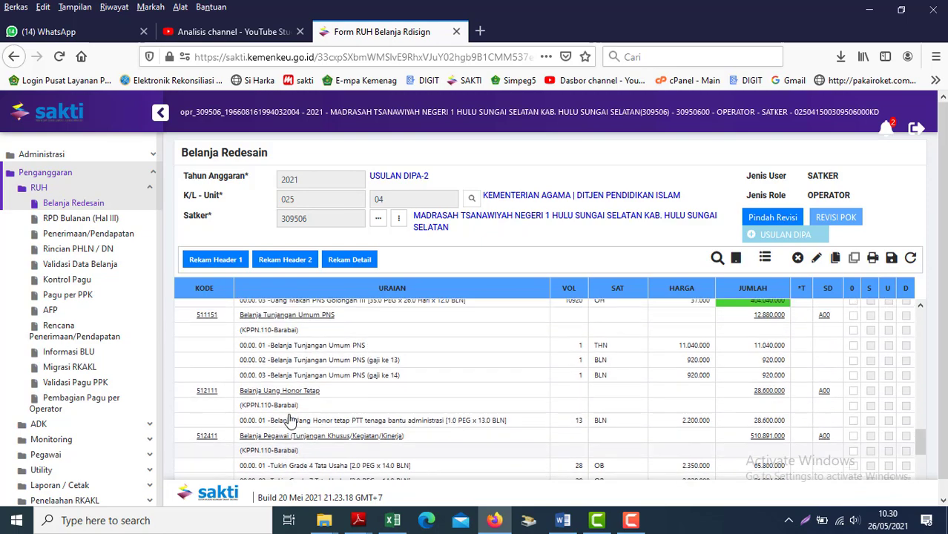
scroll(290, 419, "up", 3)
scroll(290, 419, "down", 6)
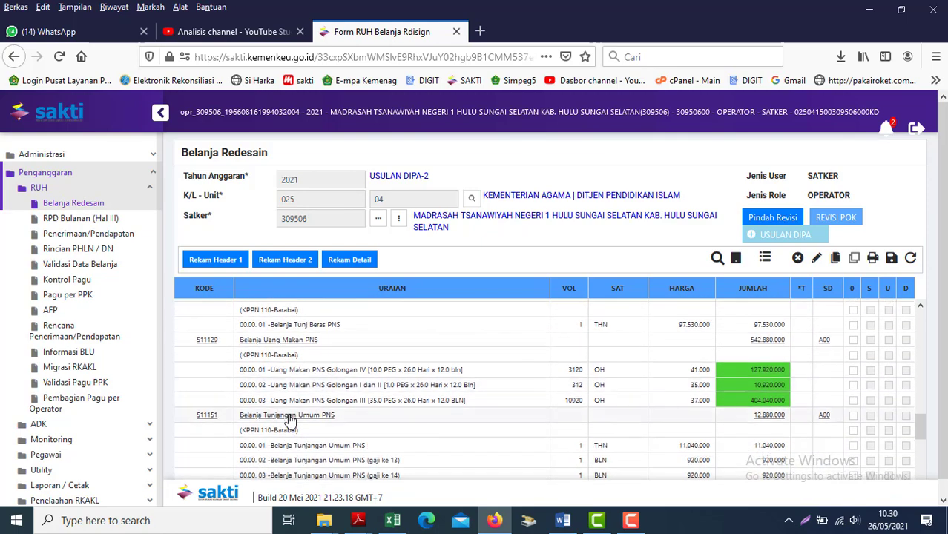
scroll(290, 419, "up", 3)
scroll(290, 419, "down", 4)
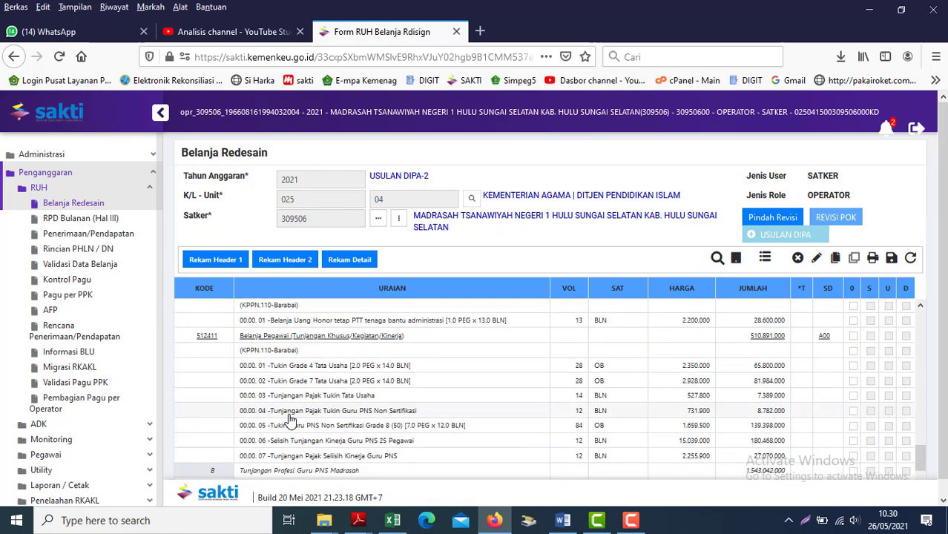
left_click(316, 378)
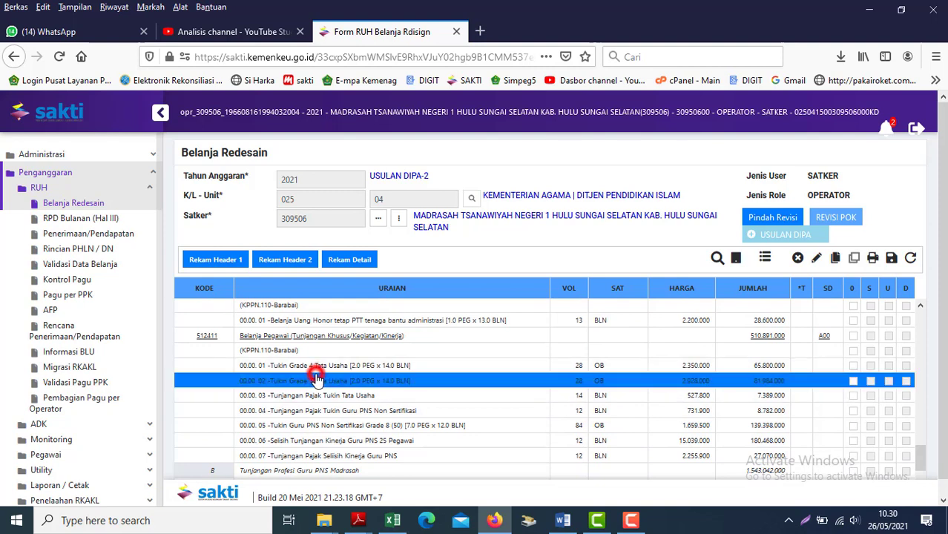
scroll(317, 378, "down", 2)
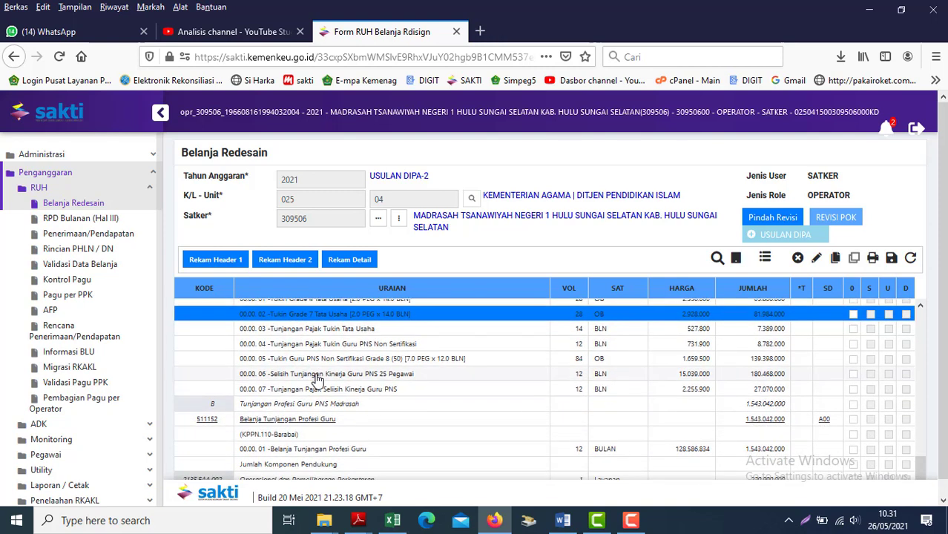
- Copy the 180.468.000 amount of Selisih Tunjangan Kinerja Guru PNS 25 Pegawai into cell J1428 of the Excel workbook Penghematan_tukin_persatker_2021
left_click(345, 375)
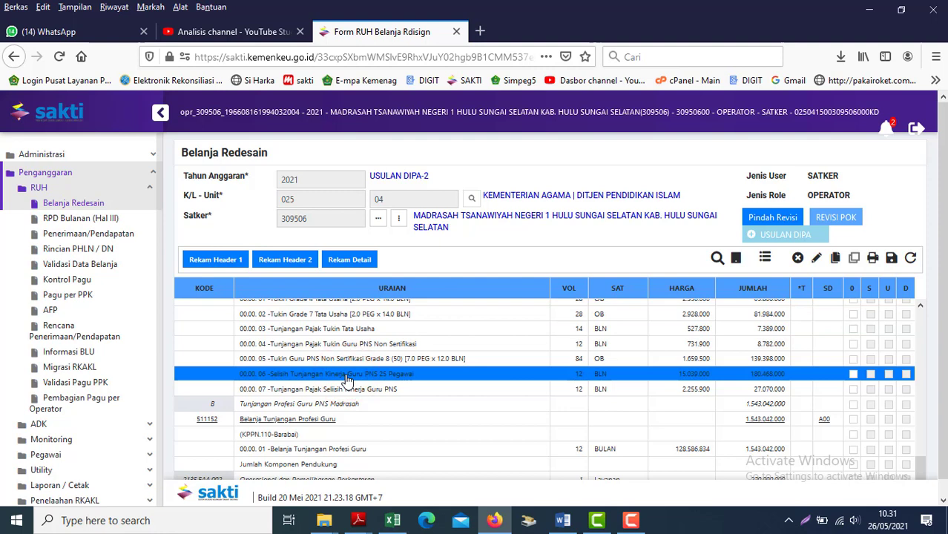
scroll(347, 378, "up", 1)
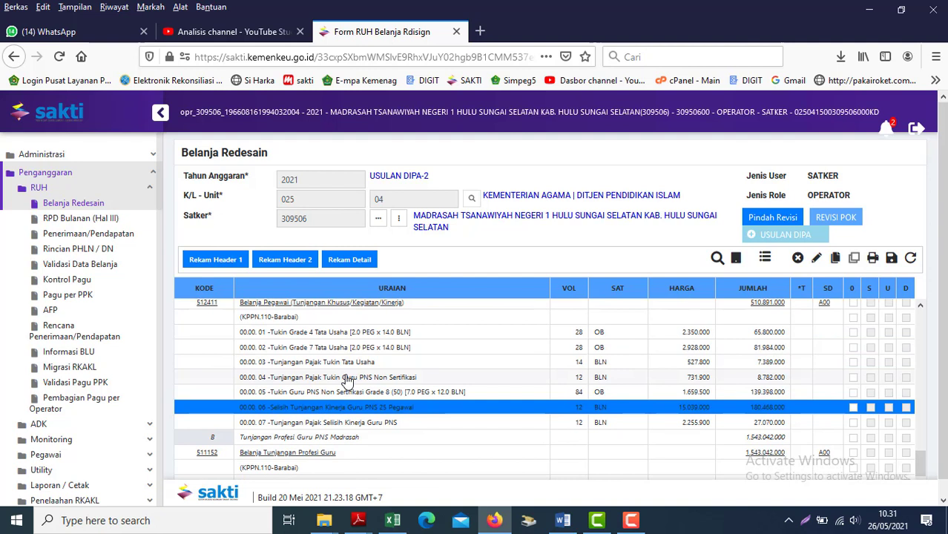
double_click(748, 412)
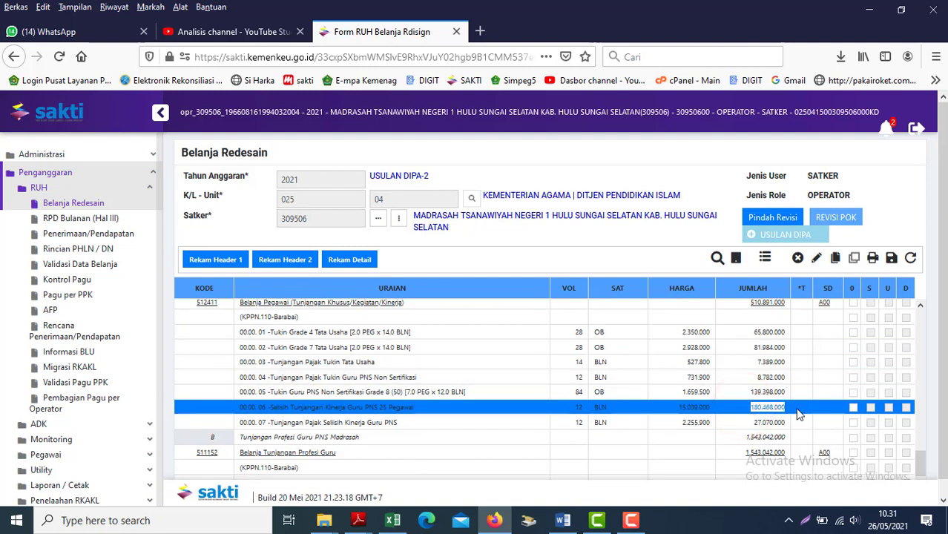
left_click(743, 411)
left_click(393, 521)
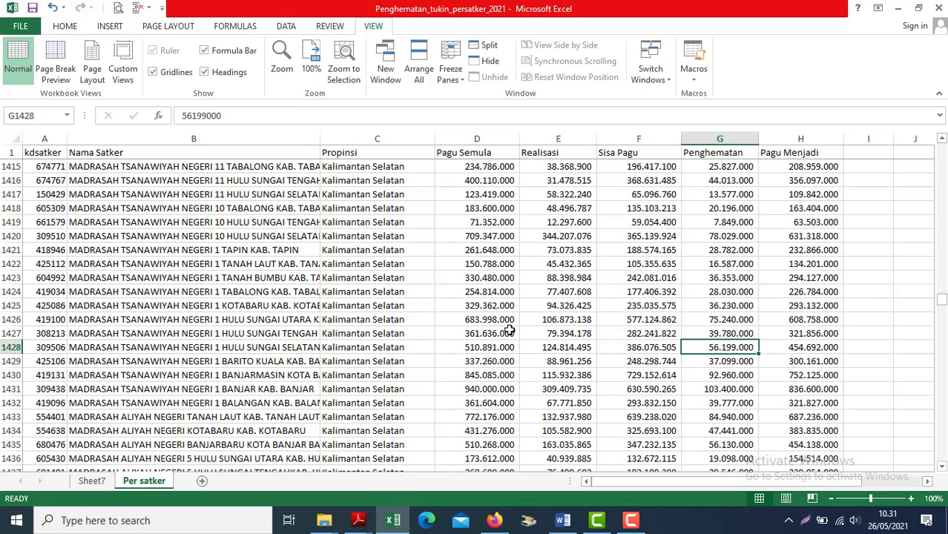
key("Right")
key("Right")
key("Right")
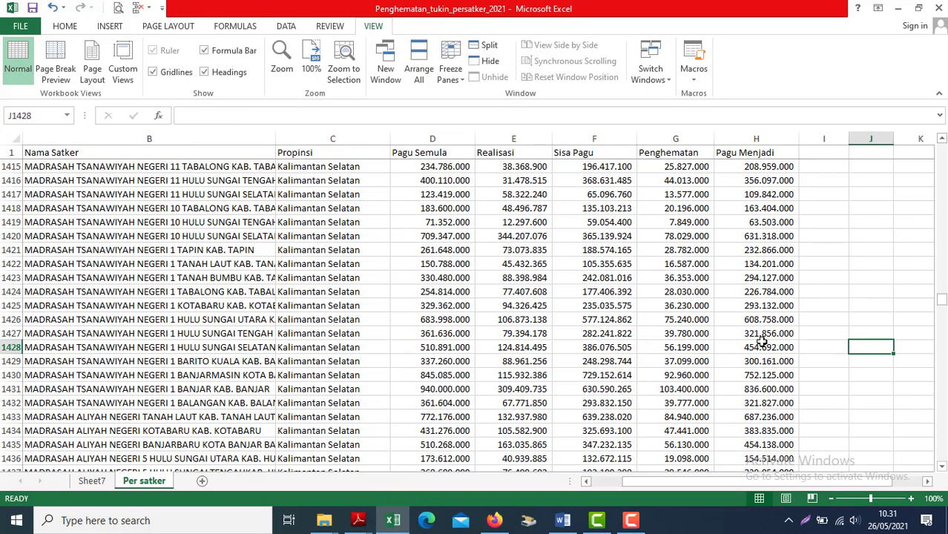
left_click(864, 345)
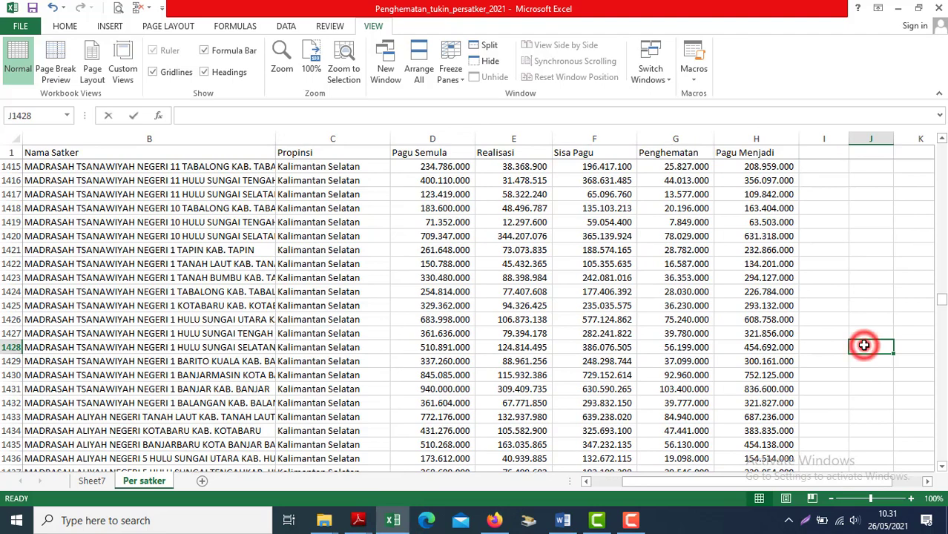
type("180.468.000")
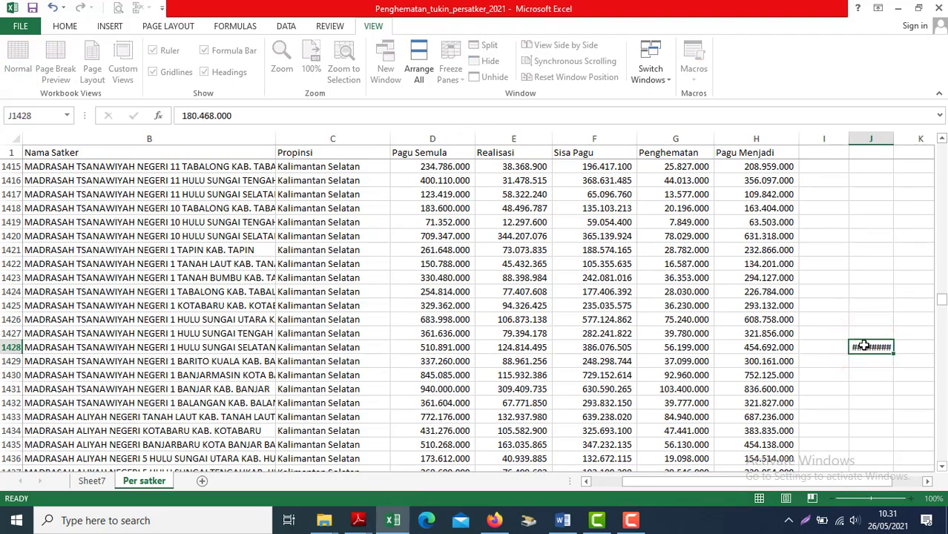
key("Right")
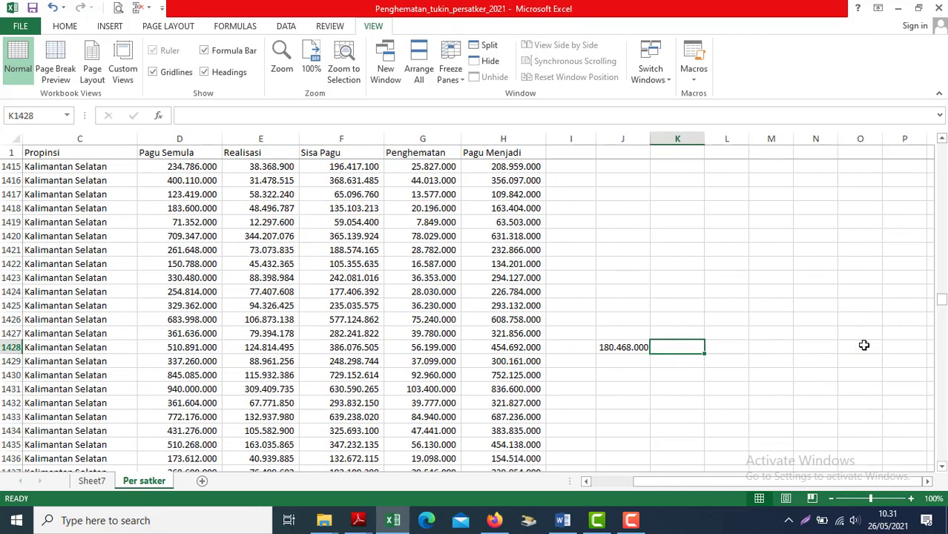
key("alt+Tab")
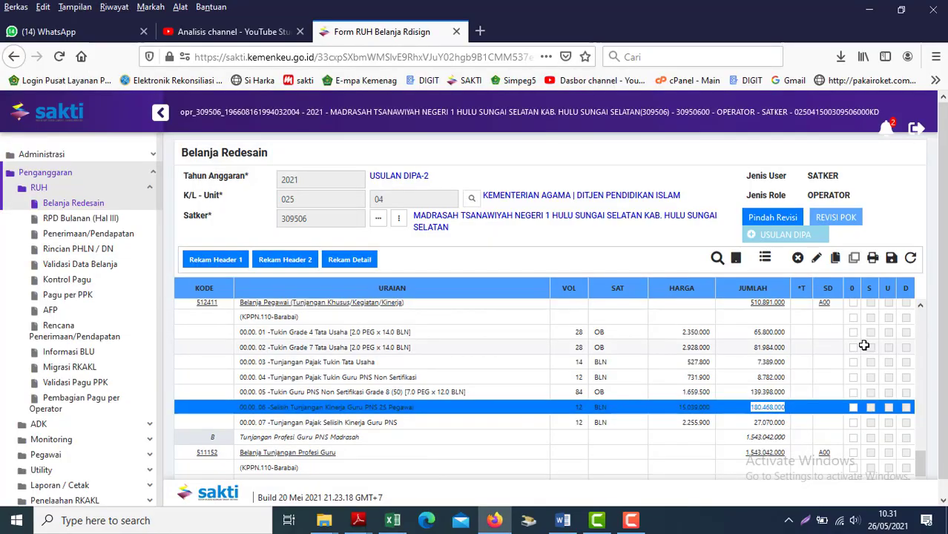
key("alt+Tab")
- Subtract the satker's Penghematan from the copied amount in cell L1428 with =J1428-G1428 and reselect G1428
key("Right")
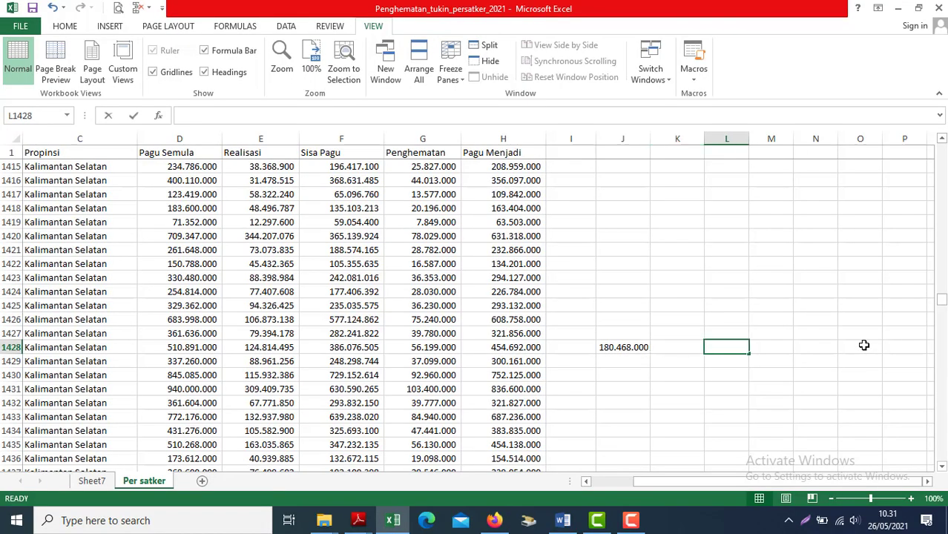
type("=")
left_click(596, 347)
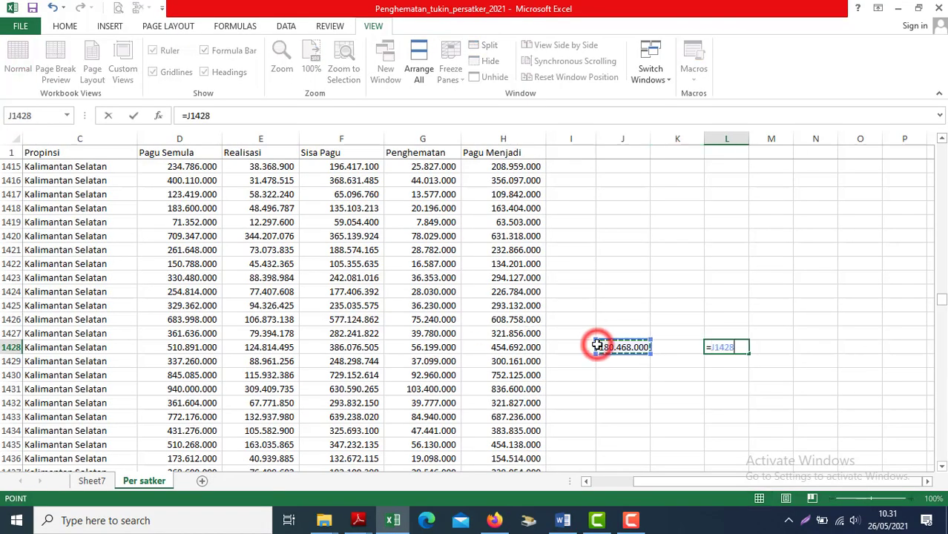
type("-")
left_click(407, 347)
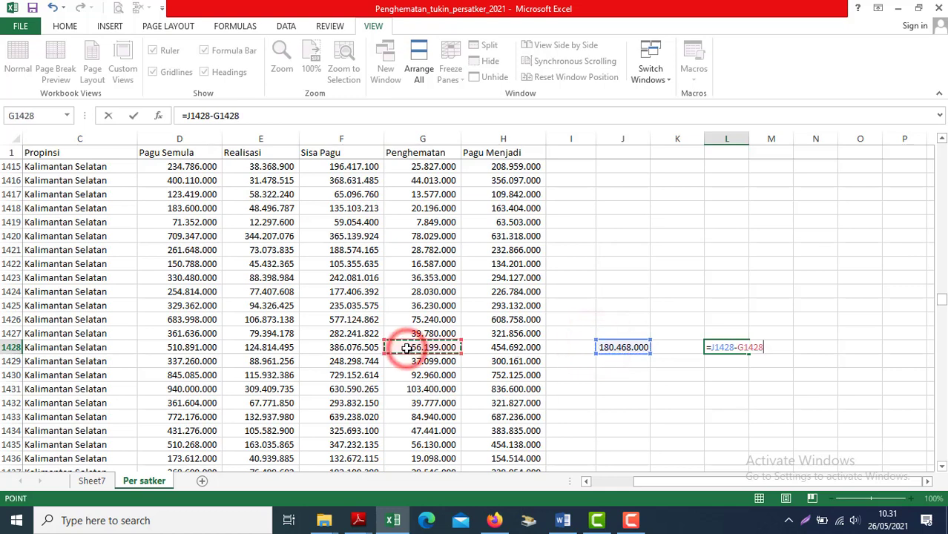
key("Return")
key("Up")
key("Left")
key("Left")
key("Left")
key("Left")
key("Left")
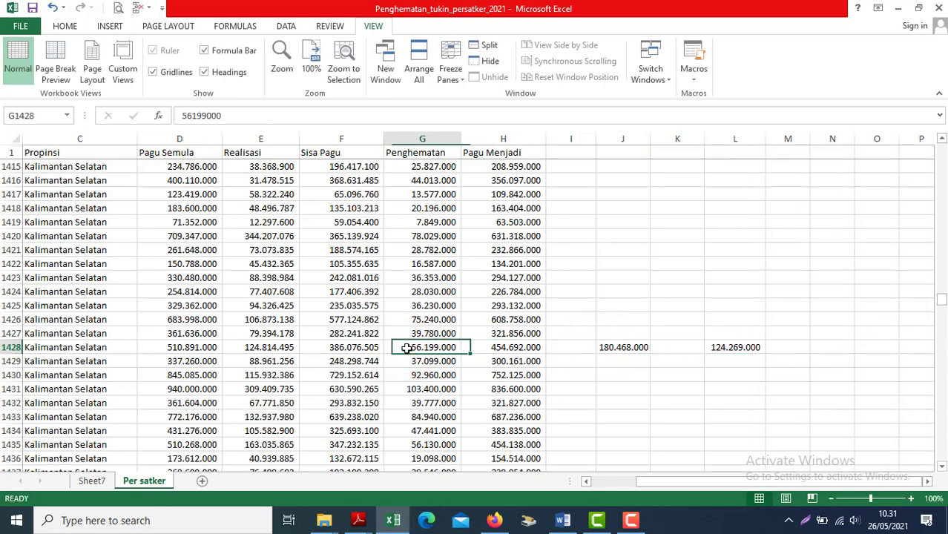
- Copy the reduced amount in cell L1428 of row 1428 and switch back to the Belanja Redesain form in SAKTI
key("Left")
key("Left")
key("Left")
key("Right")
key("Right")
key("Right")
key("Right")
key("Right")
key("Right")
key("Right")
key("Right")
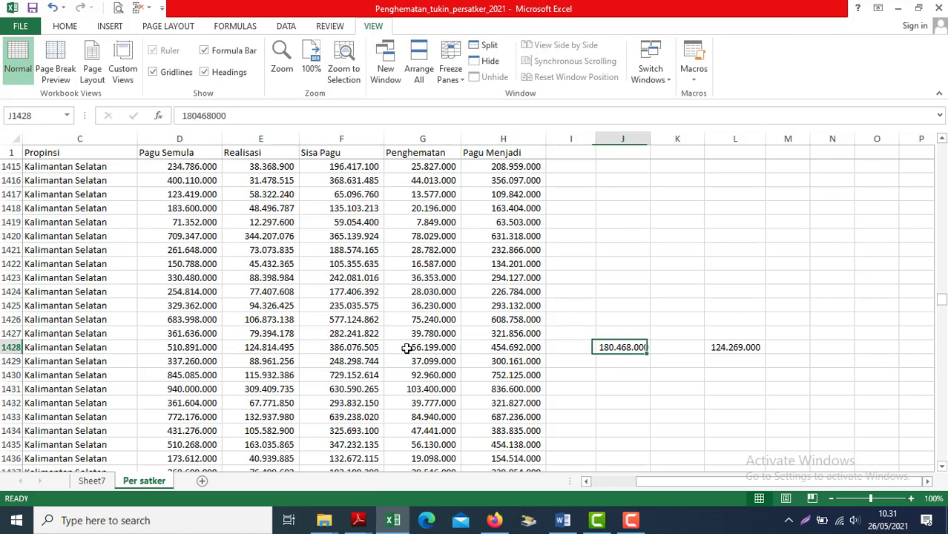
key("ctrl+c")
key("alt+Tab")
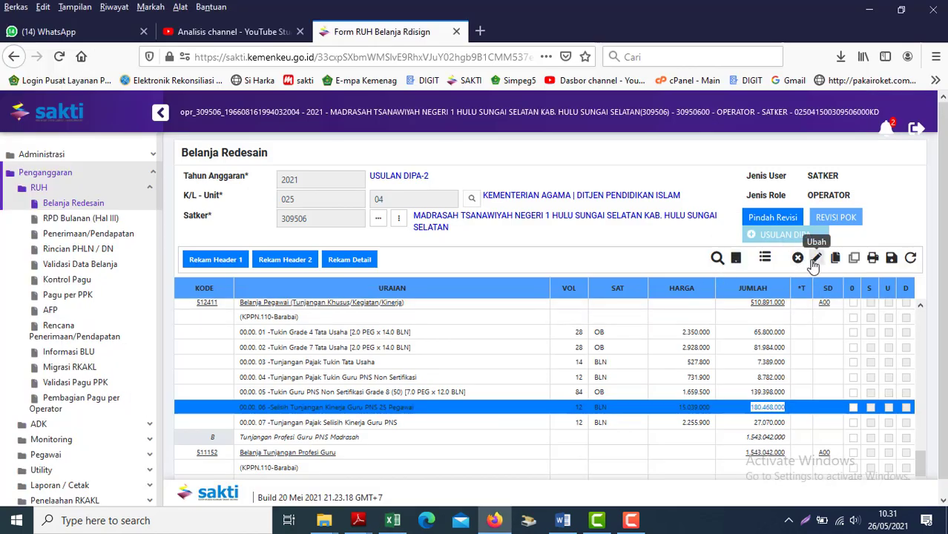
- Mark the detail line Selisih Tunjangan Kinerja Guru PNS 25 Pegawai under account 512411, and open and close its item form
left_click(854, 410)
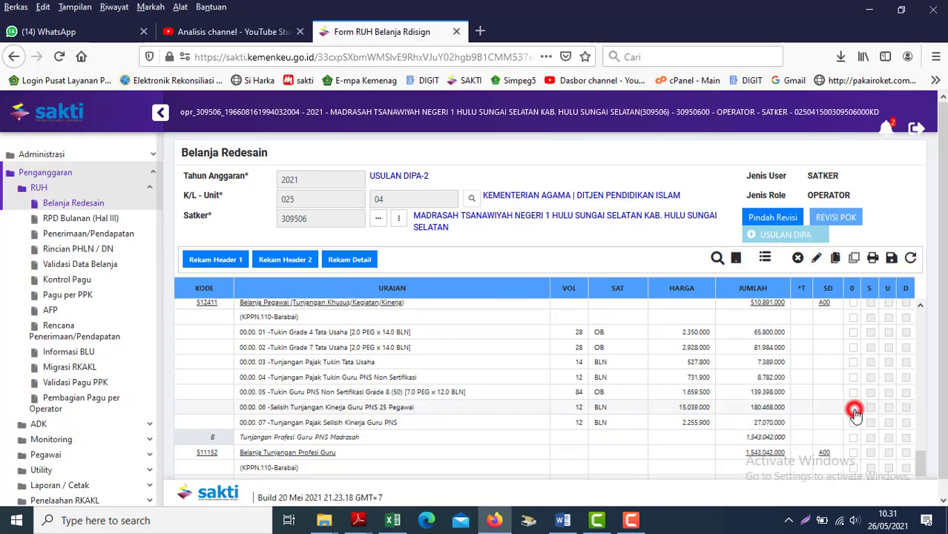
left_click(817, 258)
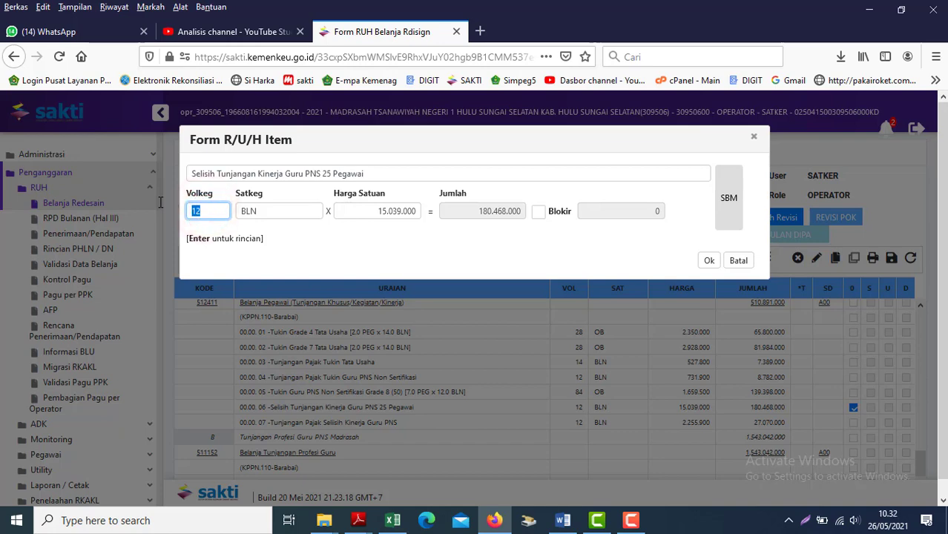
key("Escape")
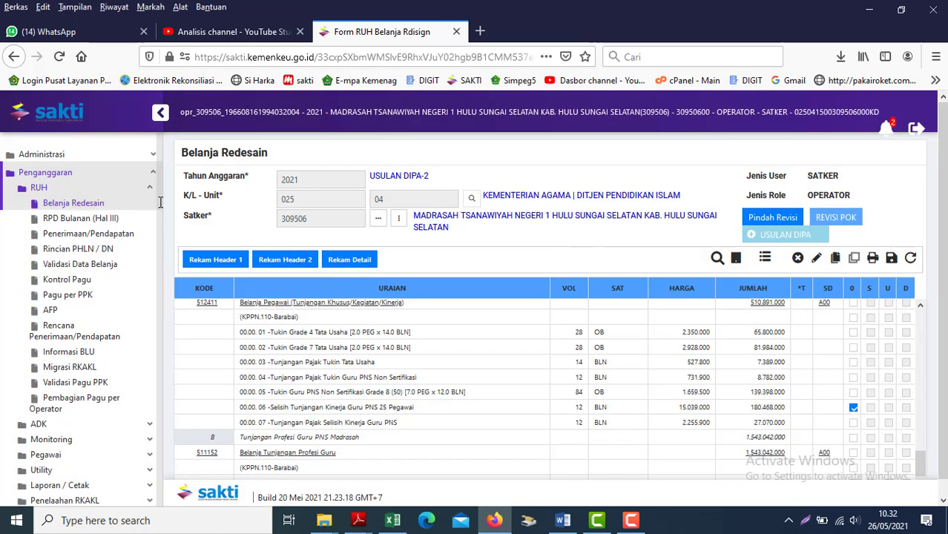
left_click(817, 260)
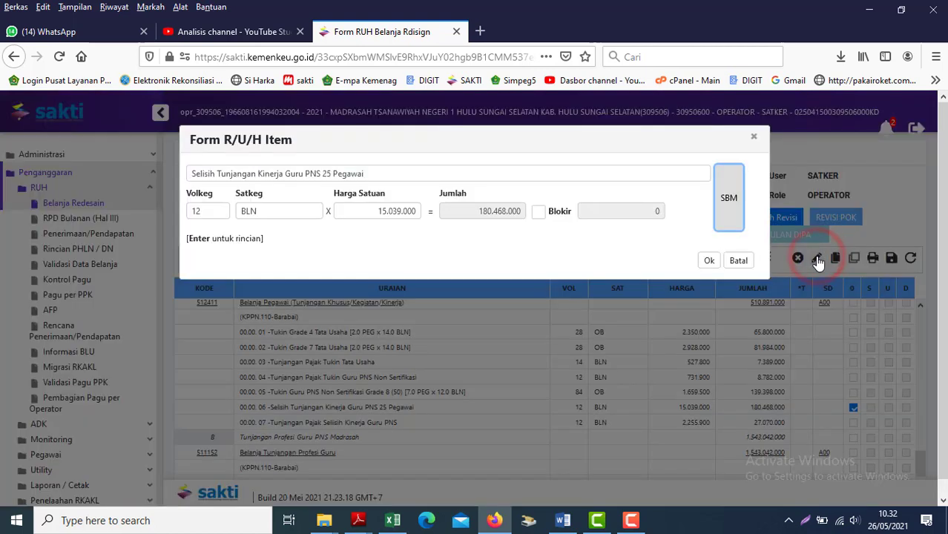
left_click(210, 210)
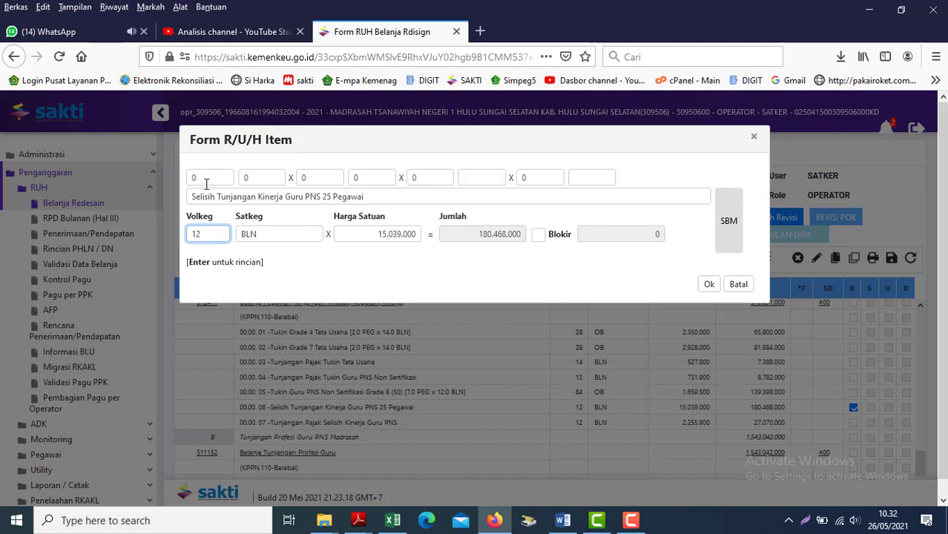
key("BackSpace")
left_click(283, 230)
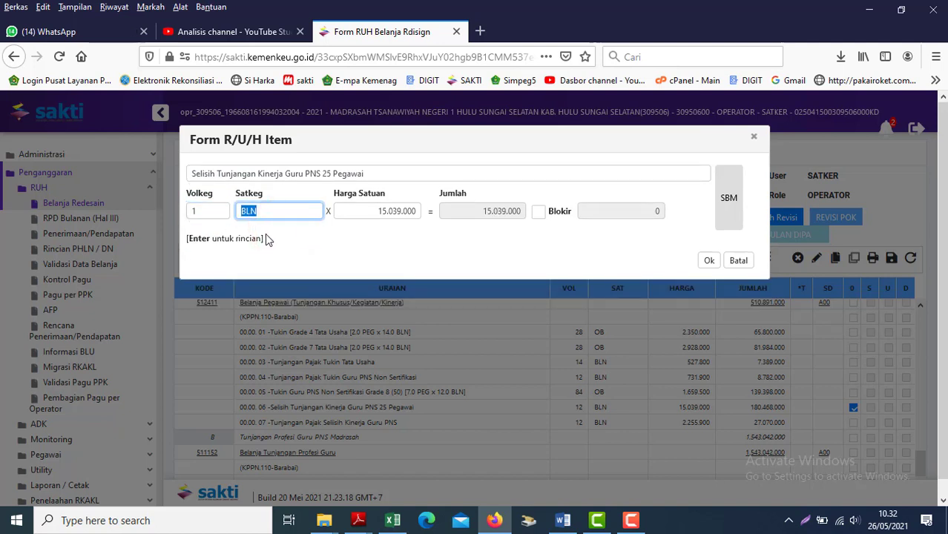
type("TH")
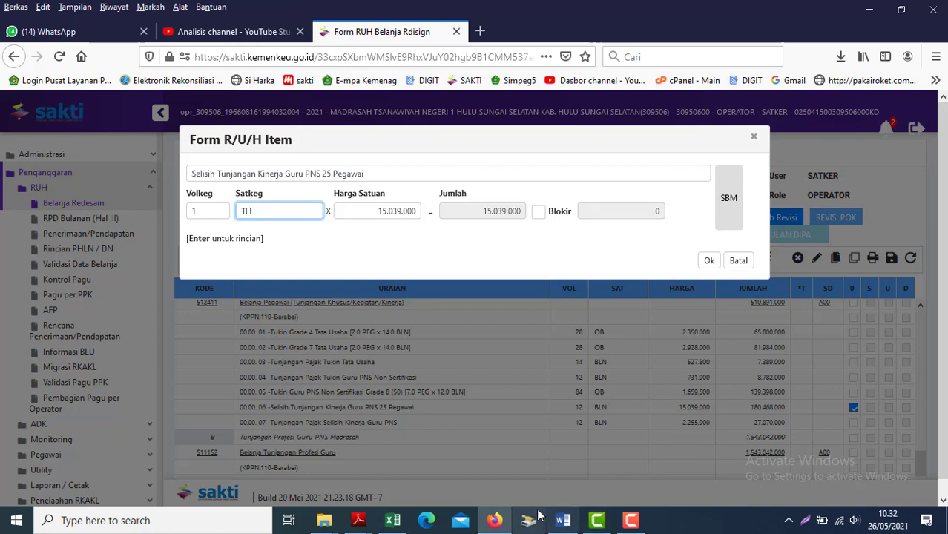
- In the Excel workbook, calculate the monthly amount in M1428 with =L1428/12, copy it, and return to SAKTI
left_click(392, 519)
left_click(791, 341)
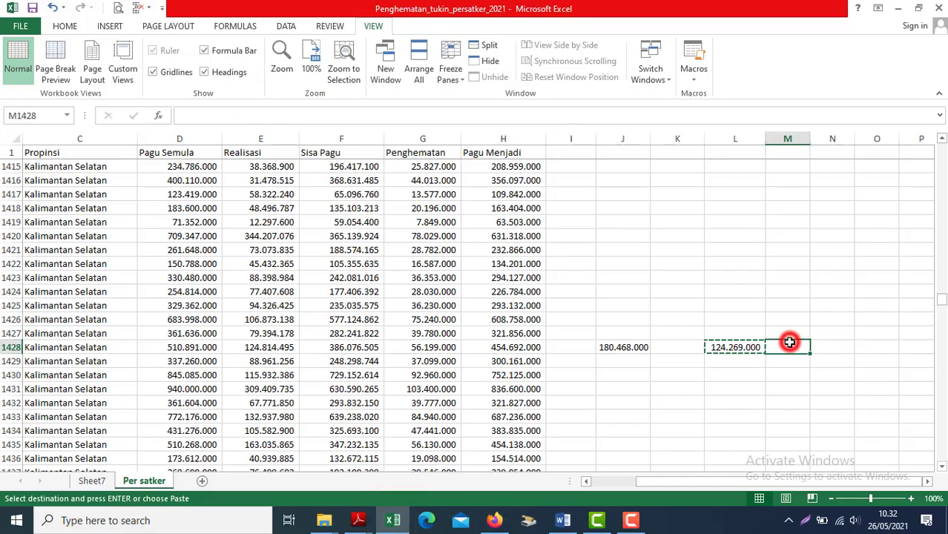
type("=")
left_click(729, 346)
type("/12")
key("Return")
key("Up")
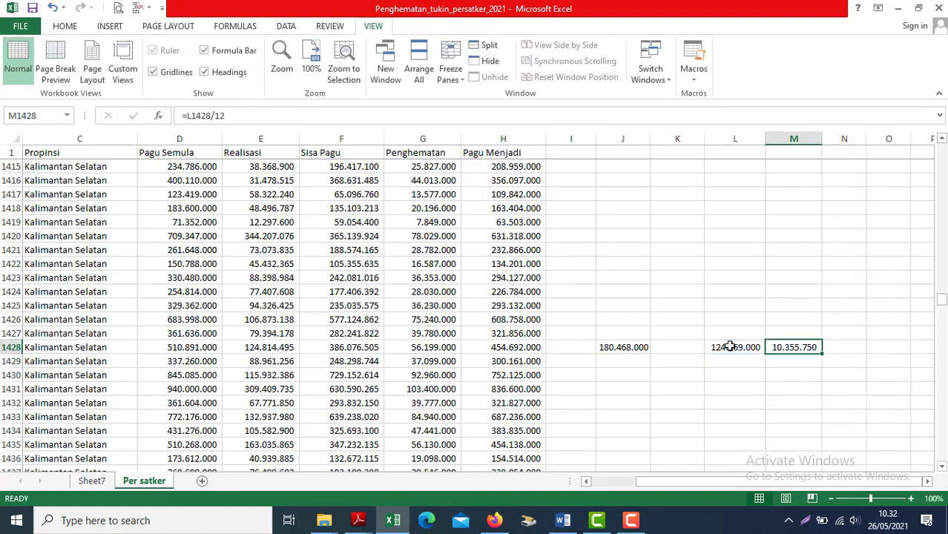
key("ctrl+c")
key("alt+Tab")
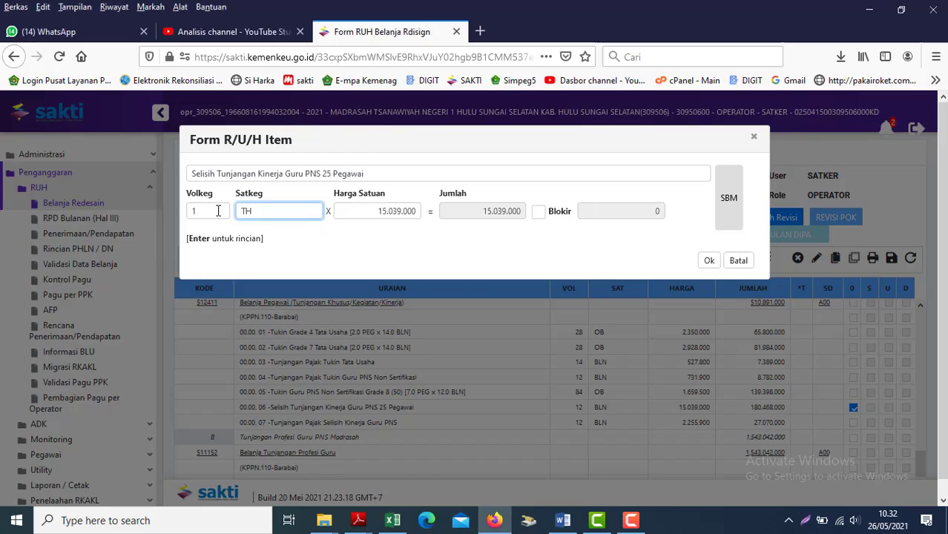
- Discard the open item form, reopen the Selisih Tunjangan Kinerja Guru PNS item, set its Harga Satuan to 10.355.750, and accept it
left_click(734, 264)
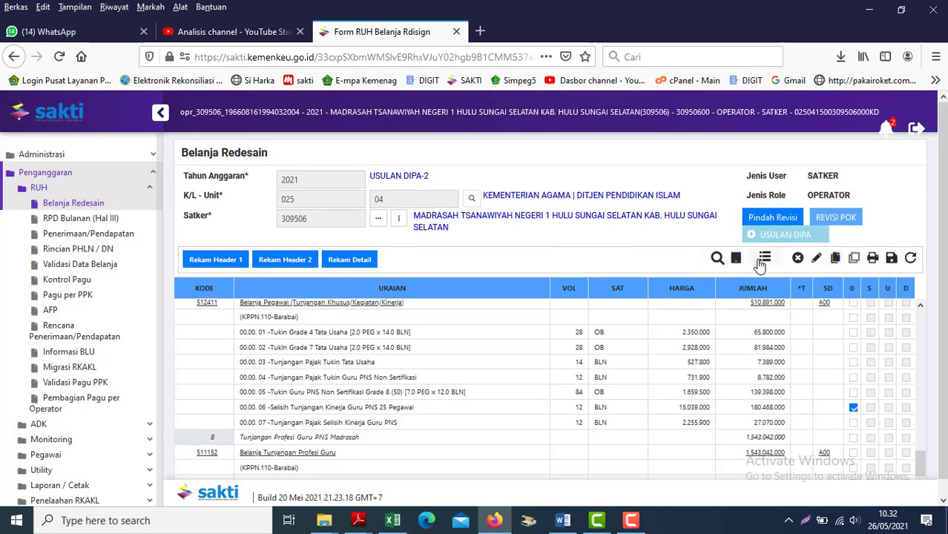
left_click(817, 260)
left_click(268, 210)
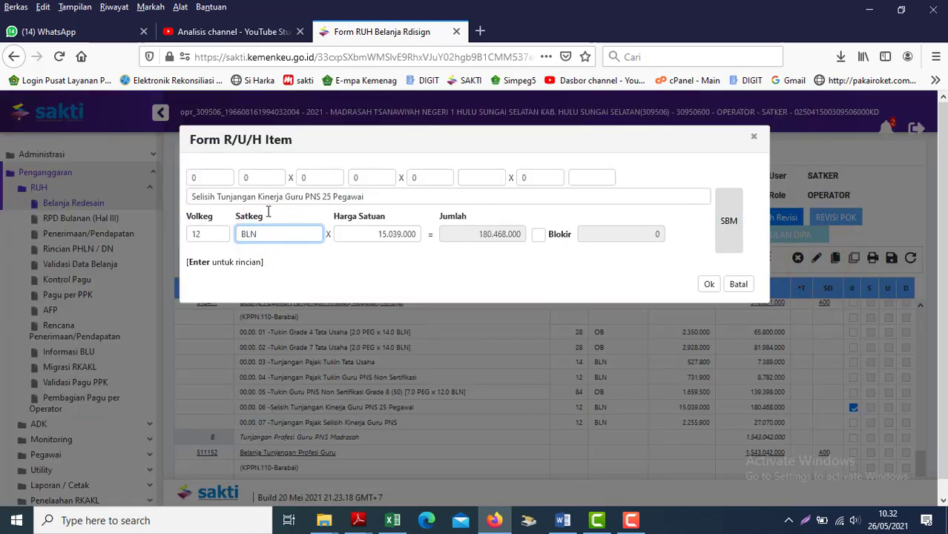
left_click(360, 233)
type("10.355.750")
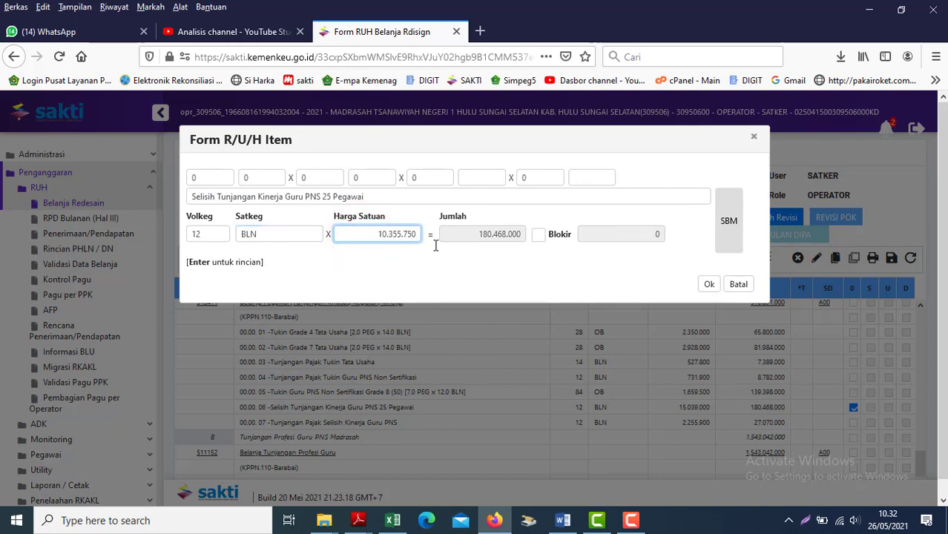
key("alt+Tab")
key("alt+Tab")
key("alt+Tab")
key("alt")
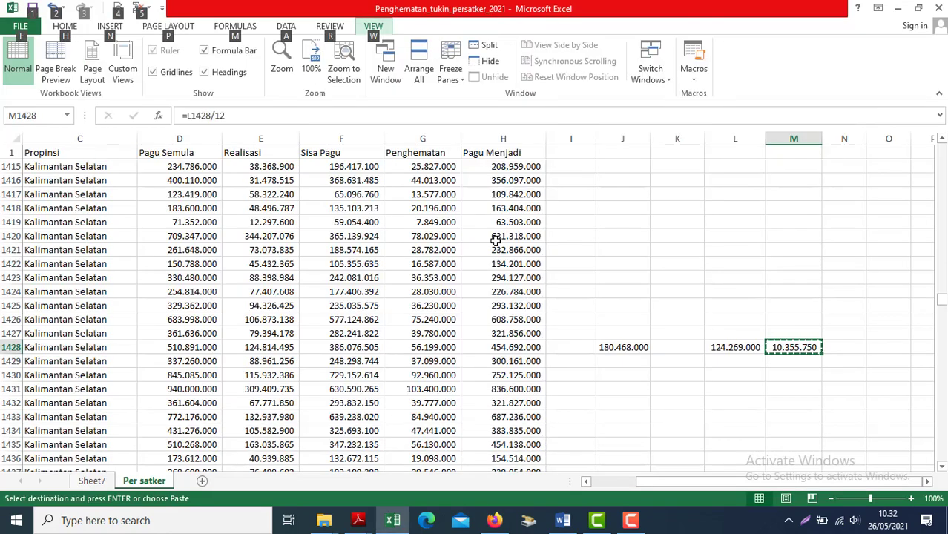
key("alt+Tab")
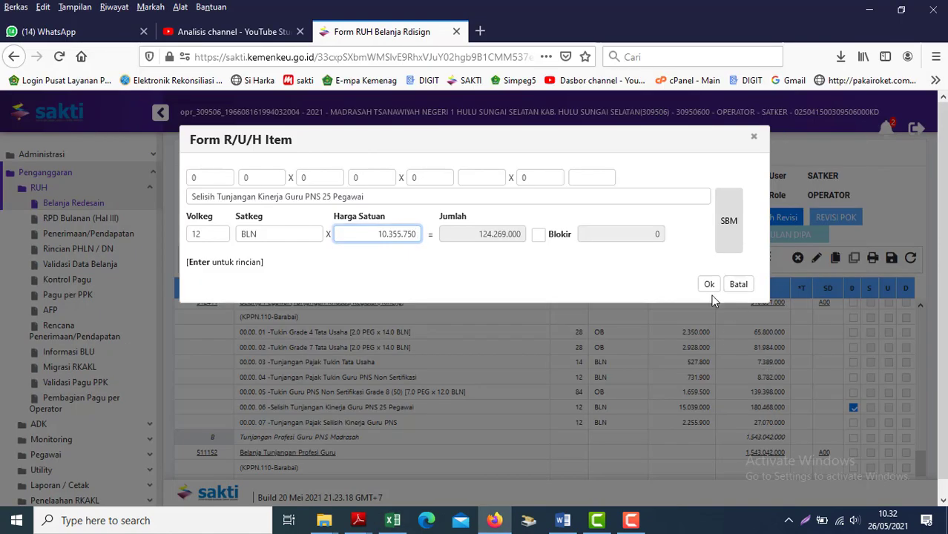
left_click(702, 287)
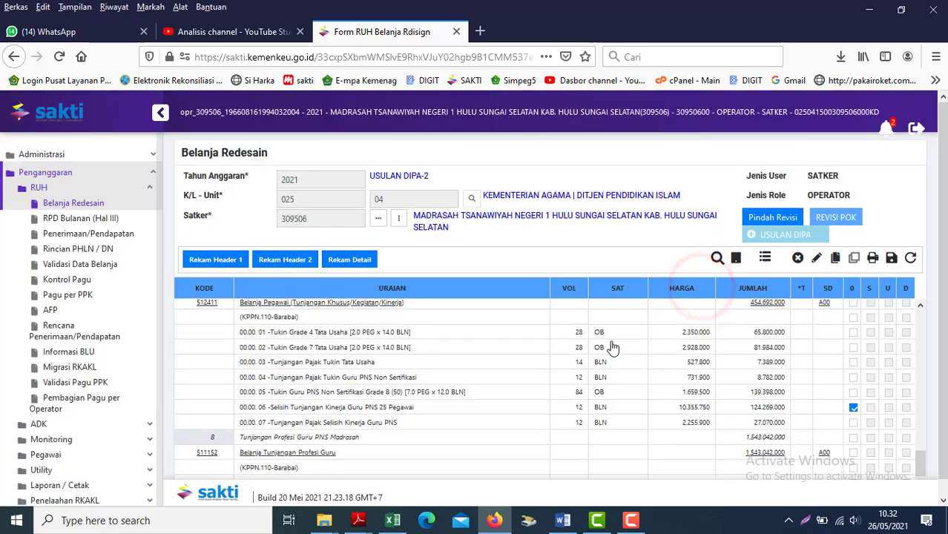
- Compare the total of account 512411 in SAKTI with the satker's Pagu Menjadi in cell H1428 of the workbook
left_click(752, 302)
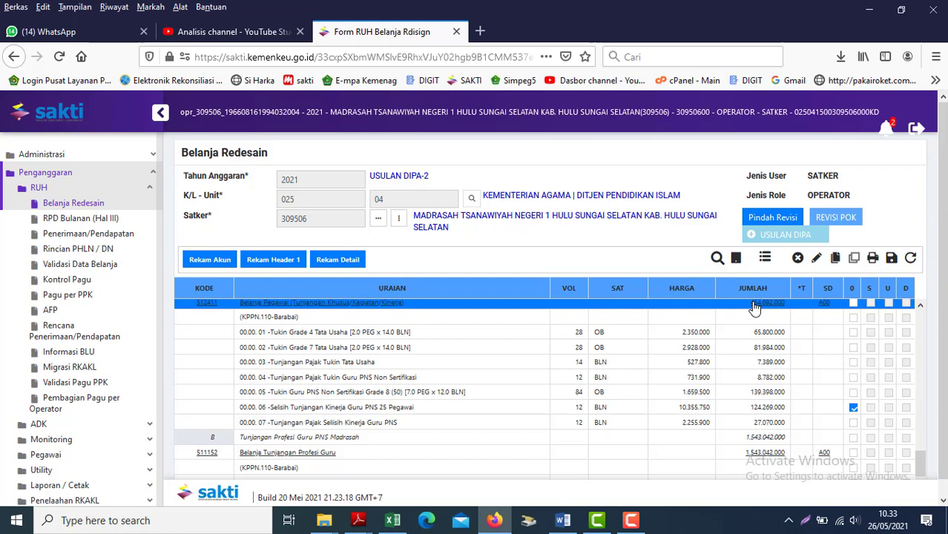
scroll(753, 308, "up", 1)
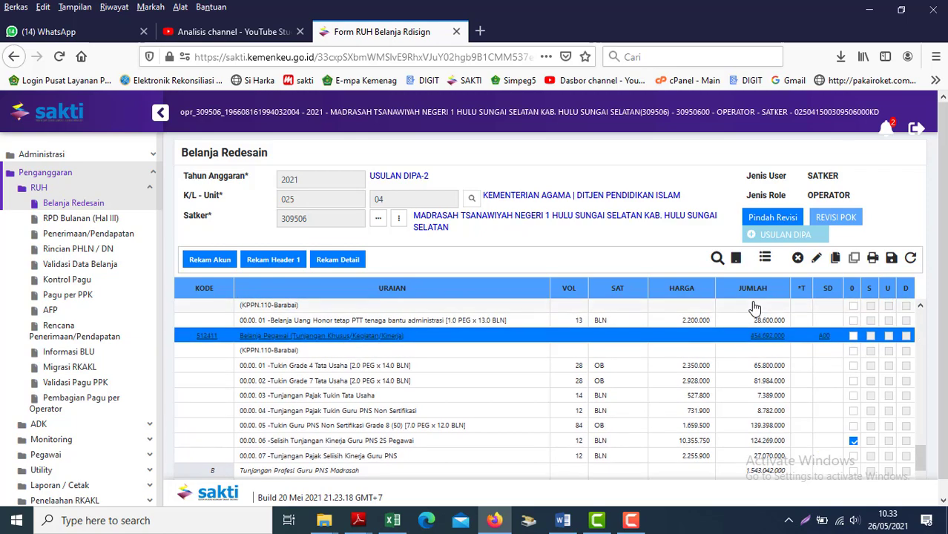
key("alt+Tab")
key("Left")
key("Left")
key("Left")
key("Left")
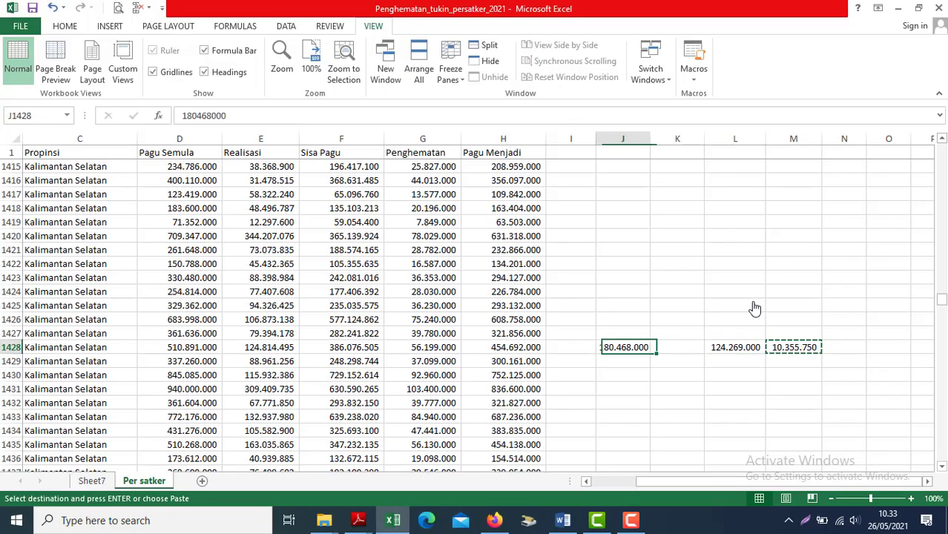
key("Left")
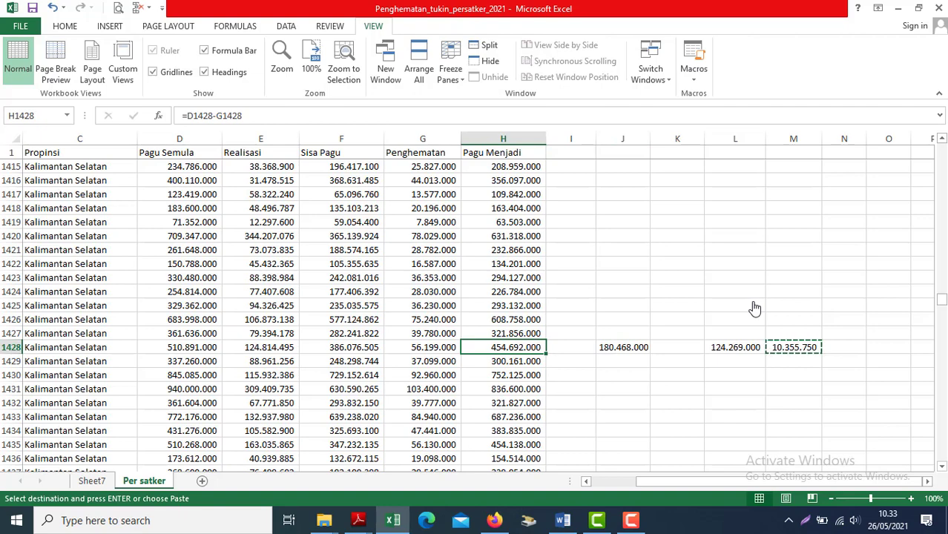
- Return to SAKTI and save the revised Belanja Redesain data, confirming the save
key("alt+Tab")
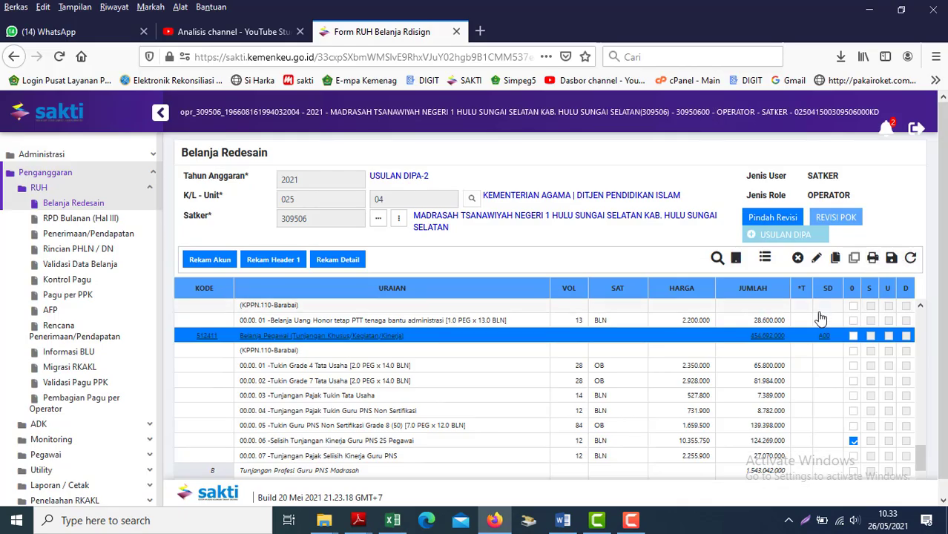
left_click(890, 258)
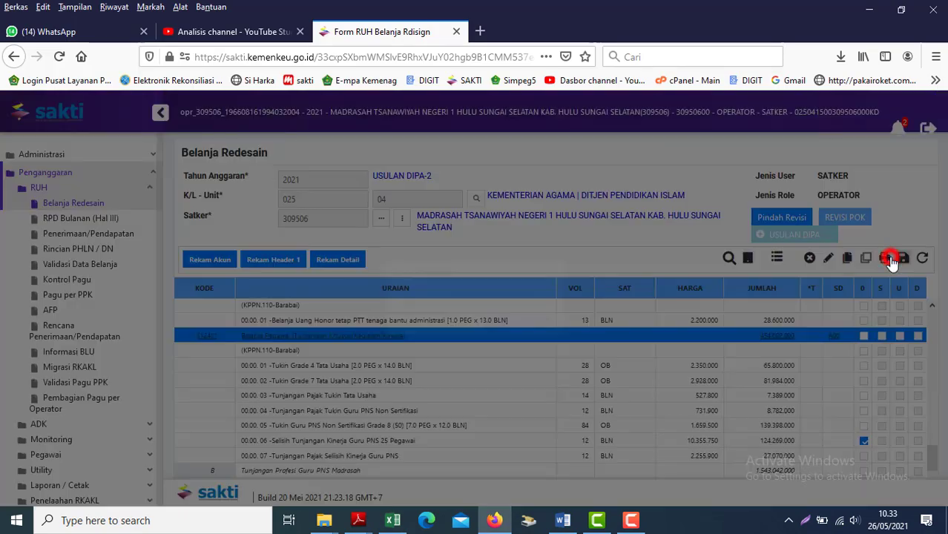
left_click(505, 336)
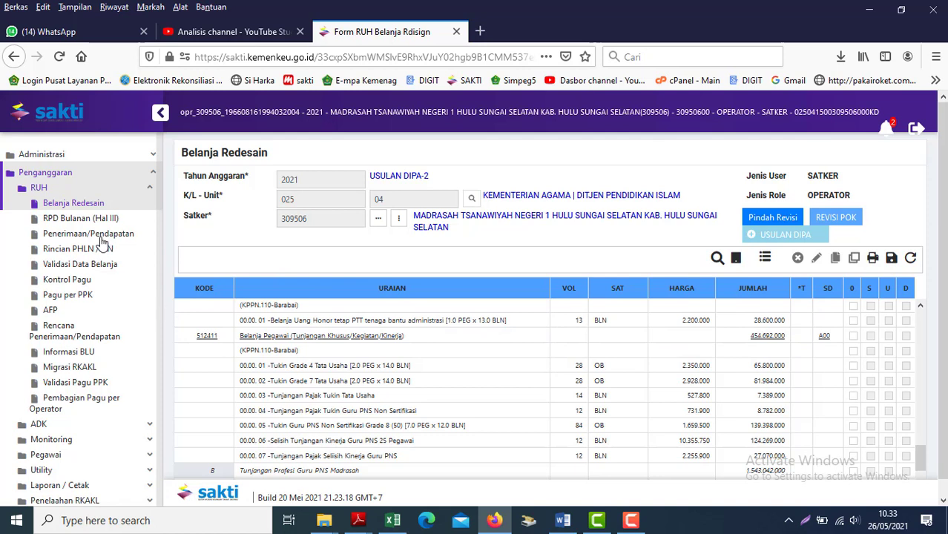
- Open RPD Bulanan (Hal III), choose satker 309506, and display output 2135.EAA Layanan Perkantoran
left_click(54, 222)
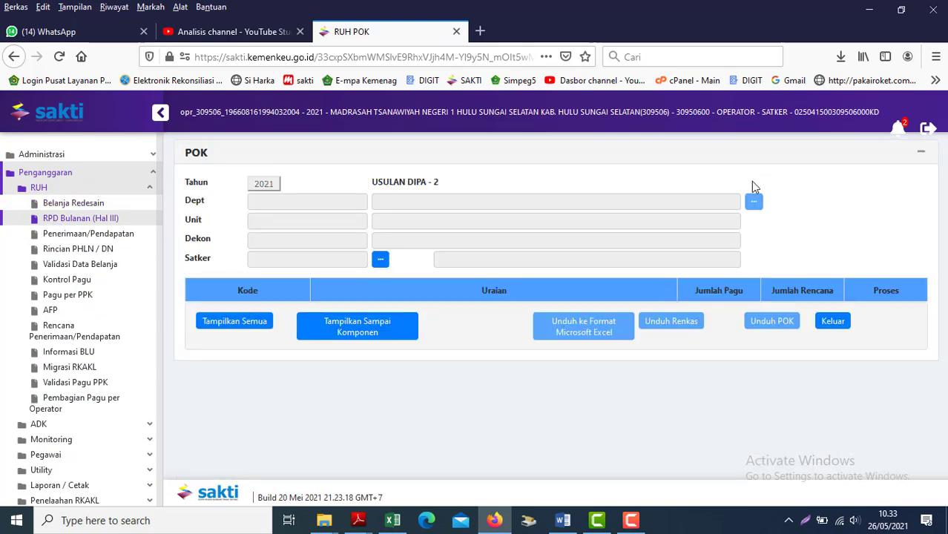
left_click(759, 202)
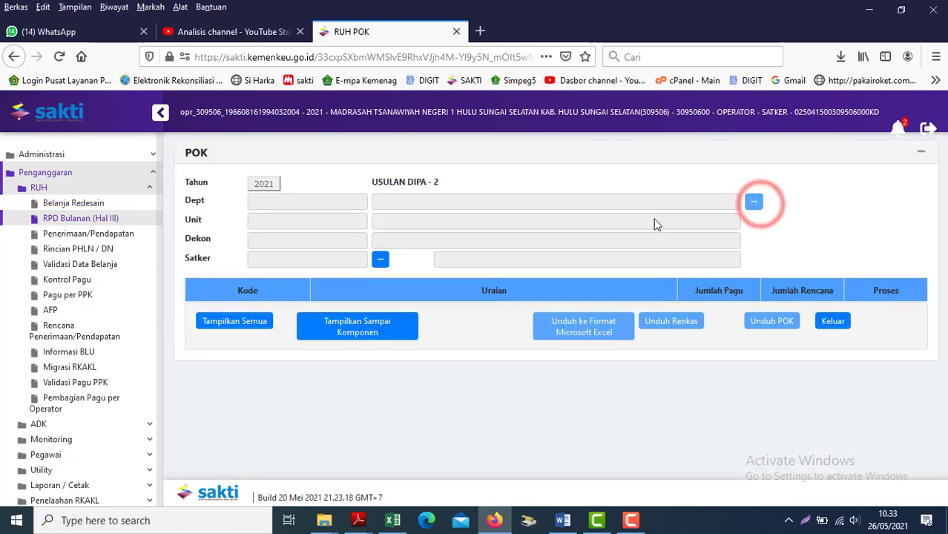
left_click(381, 261)
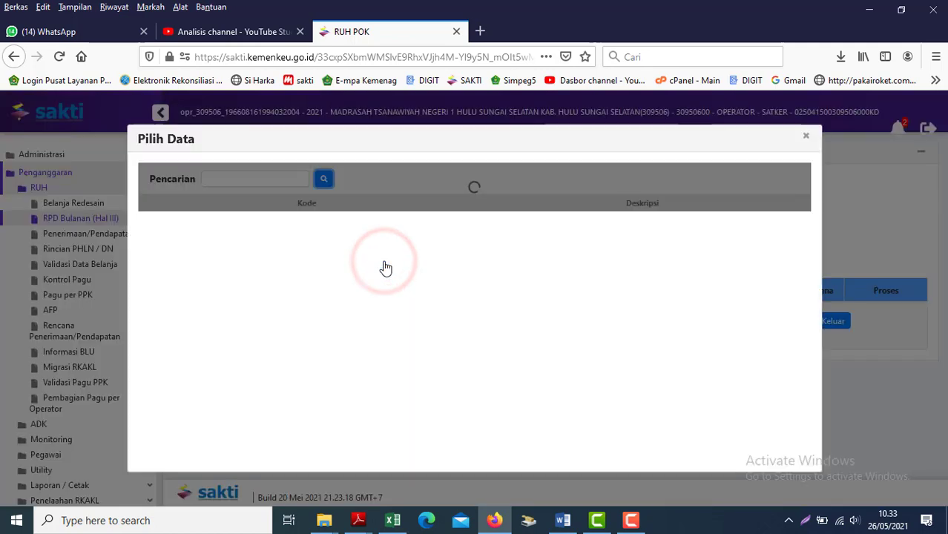
left_click(533, 227)
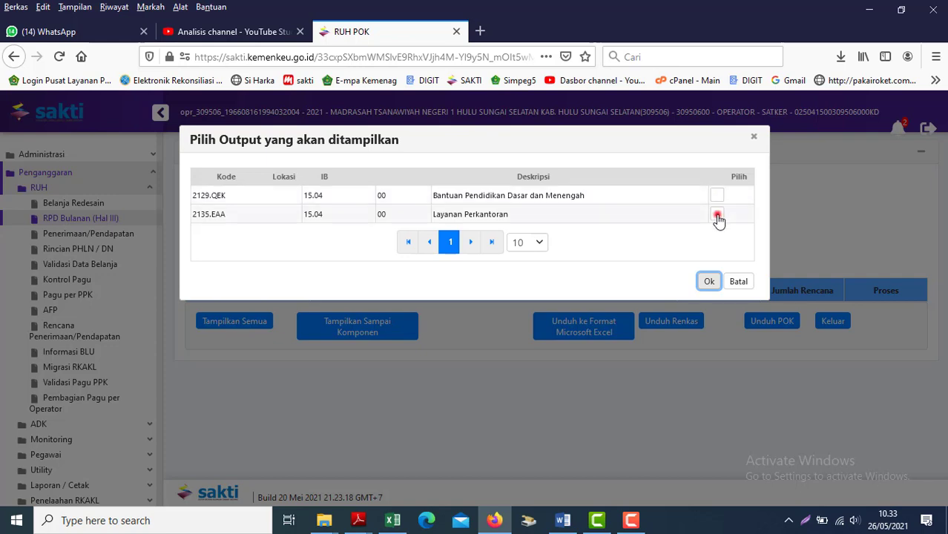
left_click(716, 215)
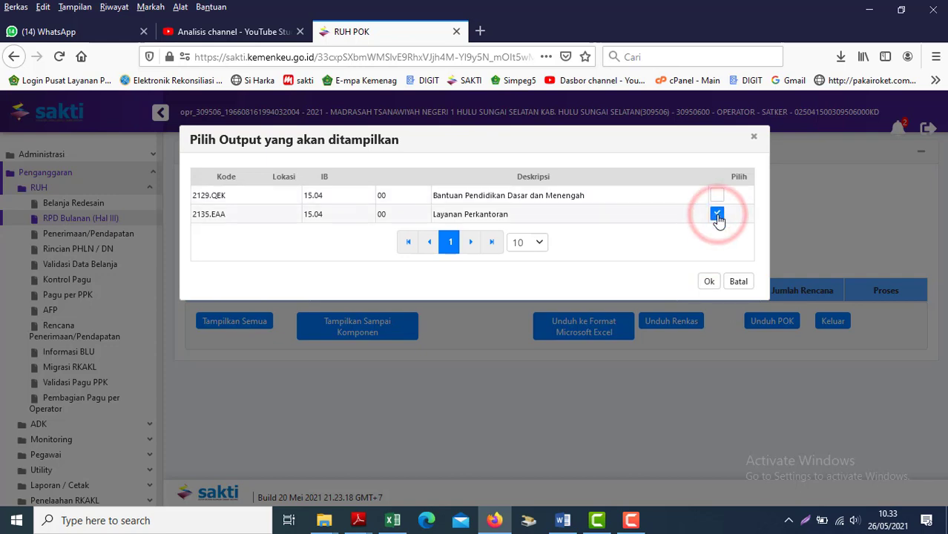
left_click(708, 284)
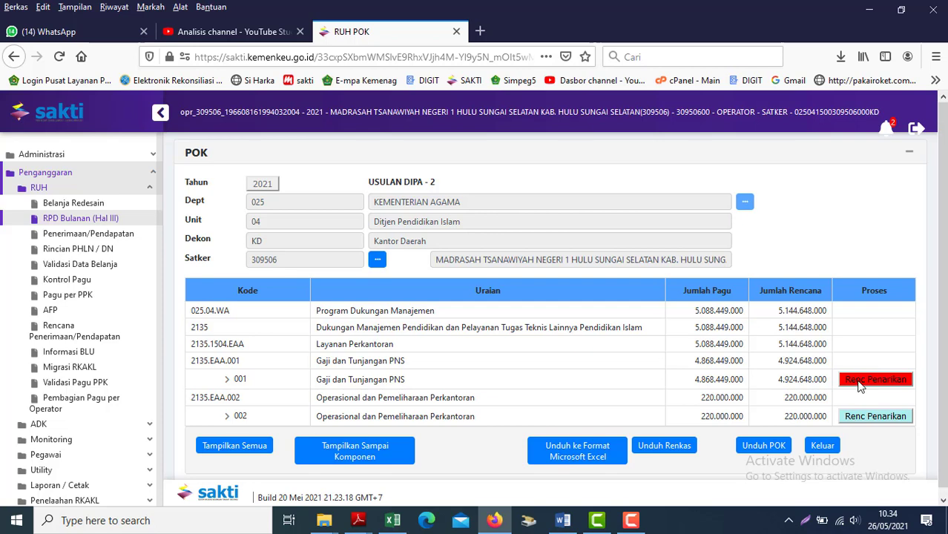
- Open the withdrawal plan for component 001 Gaji dan Tunjangan PNS, clear Desember to 0, and set Desember to 584.294.953
left_click(872, 378)
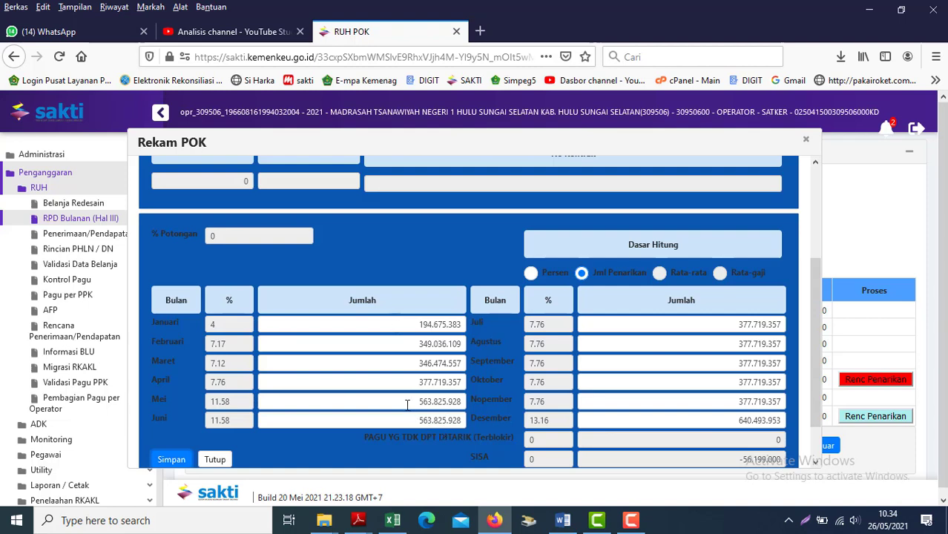
left_click_drag(406, 404, 475, 405)
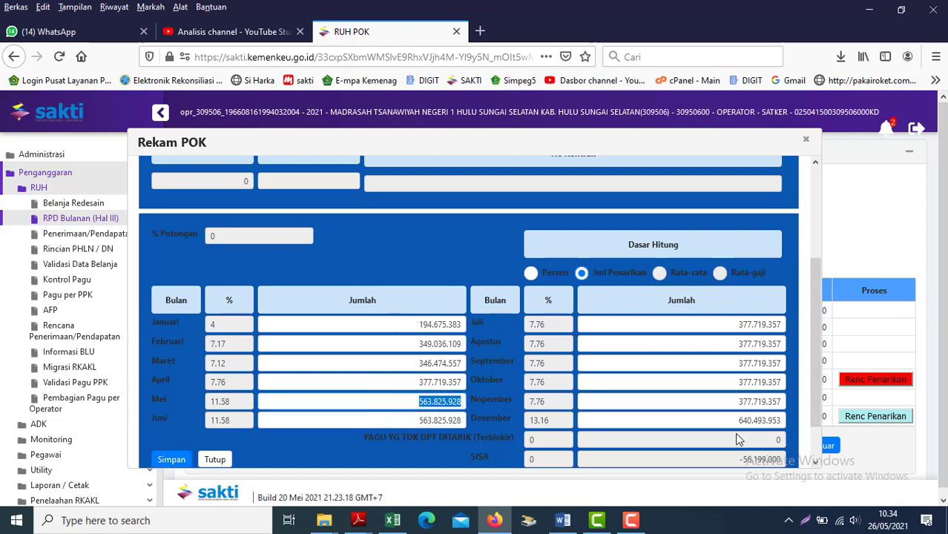
double_click(717, 423)
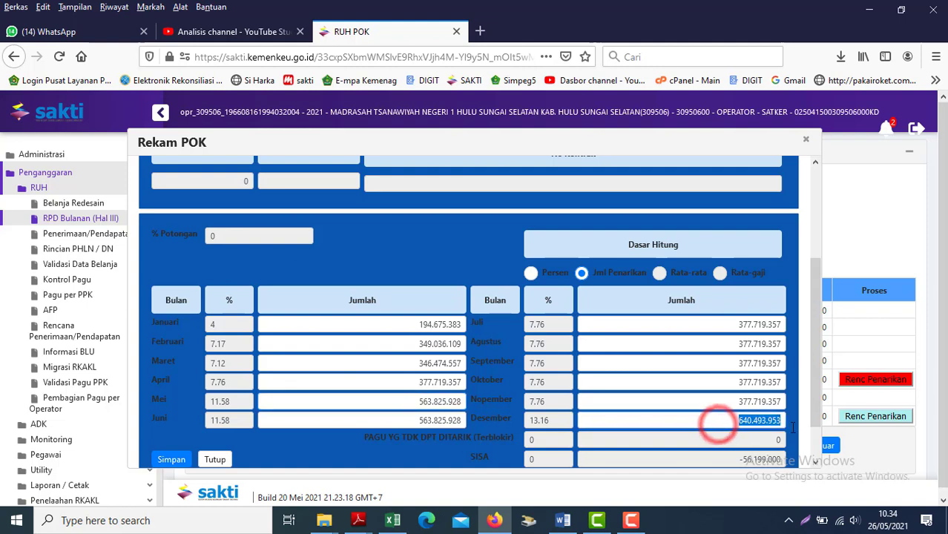
type("0")
left_click(668, 399)
double_click(698, 419)
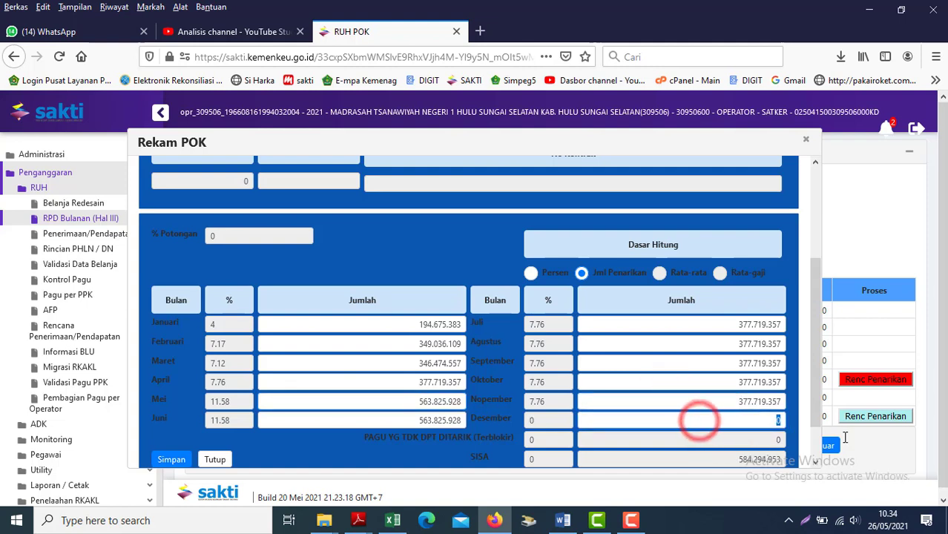
type("5")
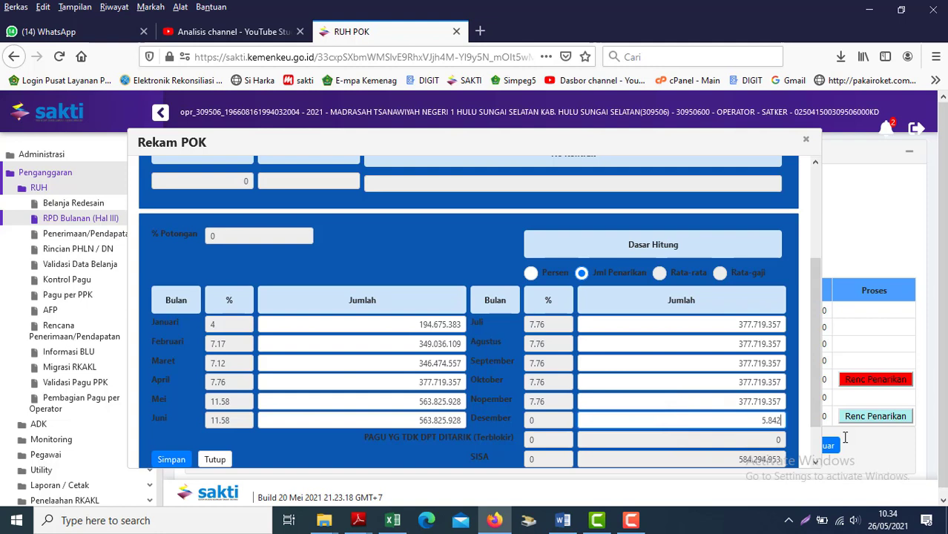
type("84.294.953")
left_click(621, 424)
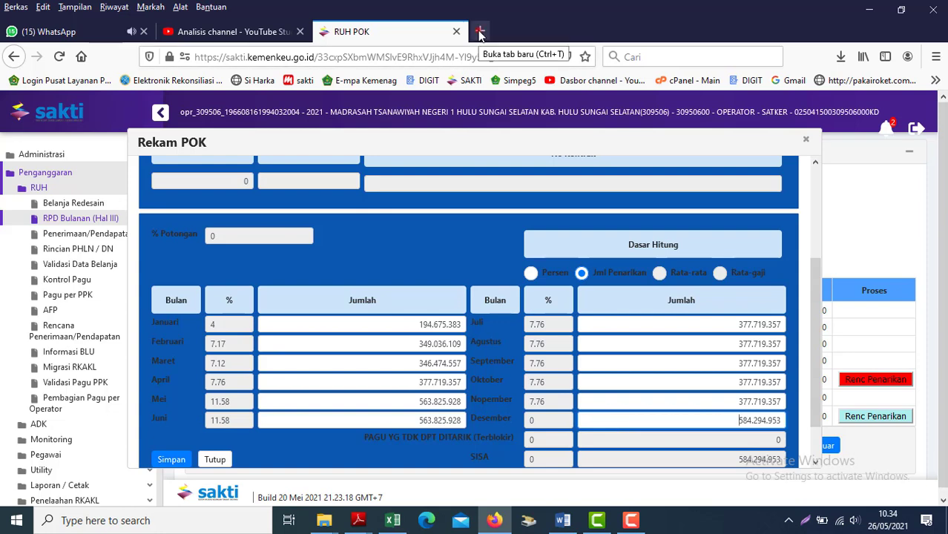
- Search the web for om span in a new browser tab and open the Om-Span Online Monitoring SPAN site
left_click(479, 32)
type("o")
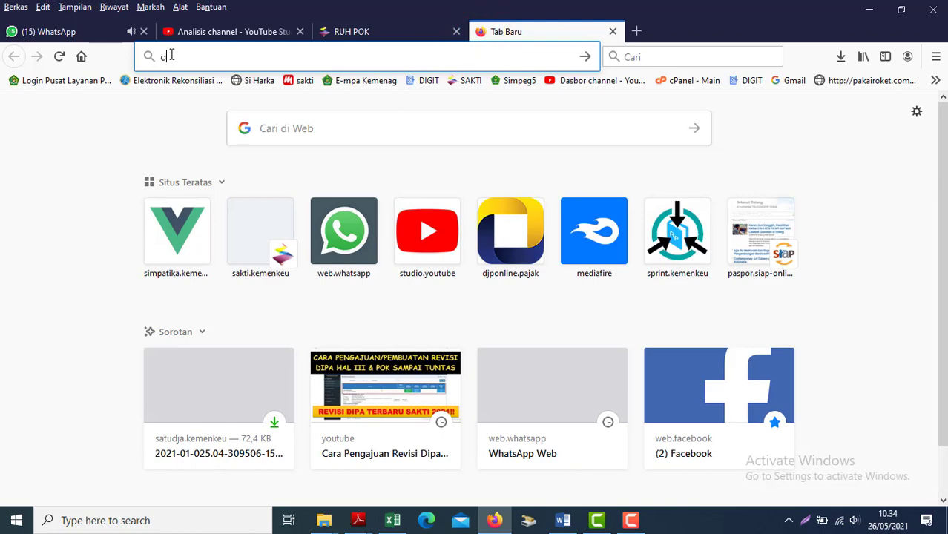
type("m span")
key("Return")
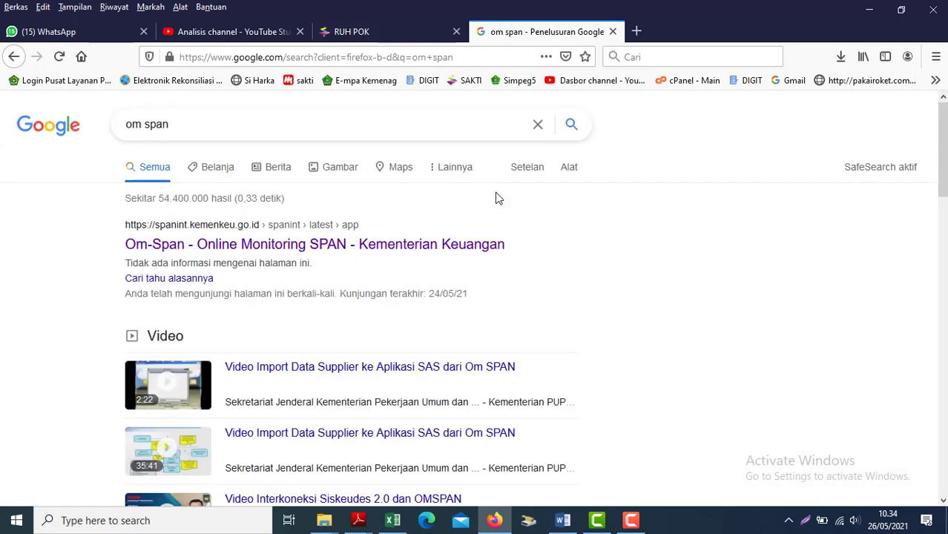
left_click(193, 244)
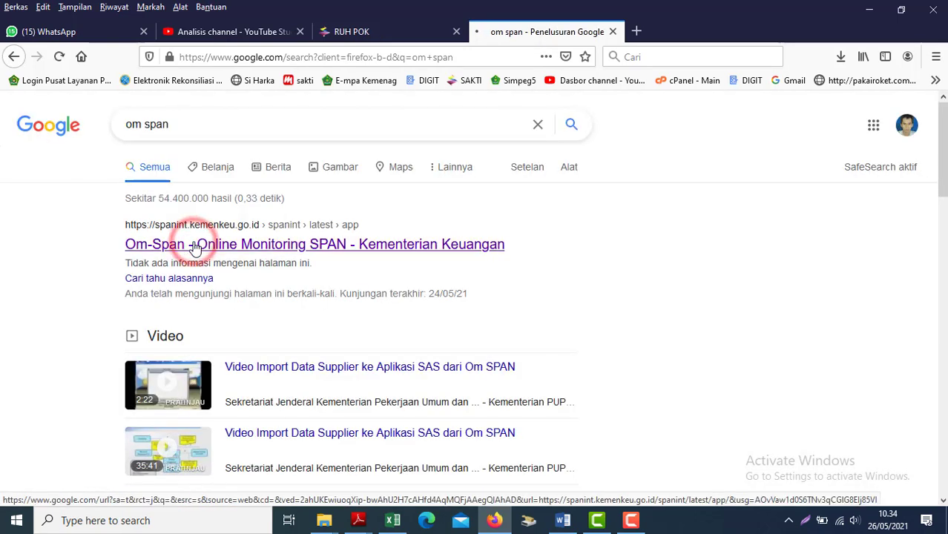
- Close the YouTube Studio tab and check the SISA and Total of the monthly withdrawal plan in SAKTI
key("alt+Tab")
key("alt+Tab")
key("Tab")
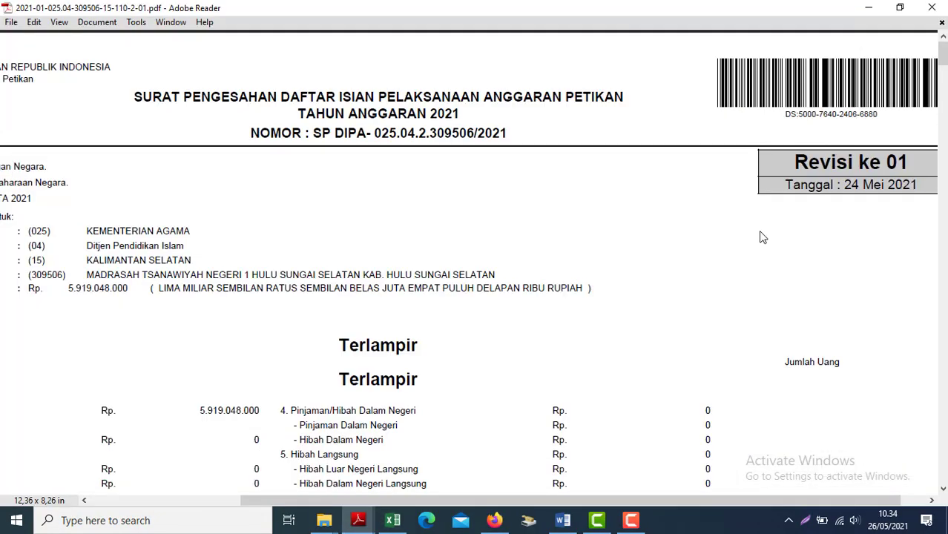
left_click(493, 519)
left_click(348, 35)
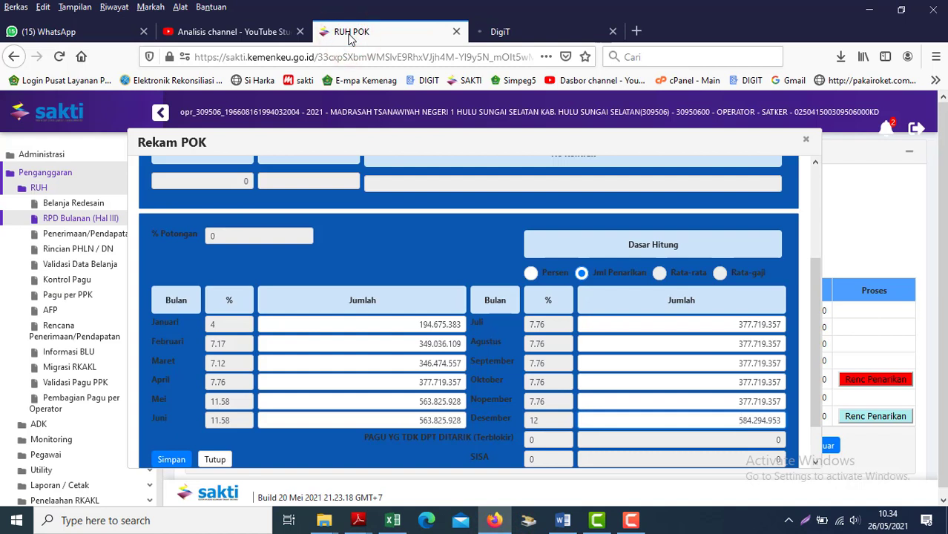
left_click(504, 28)
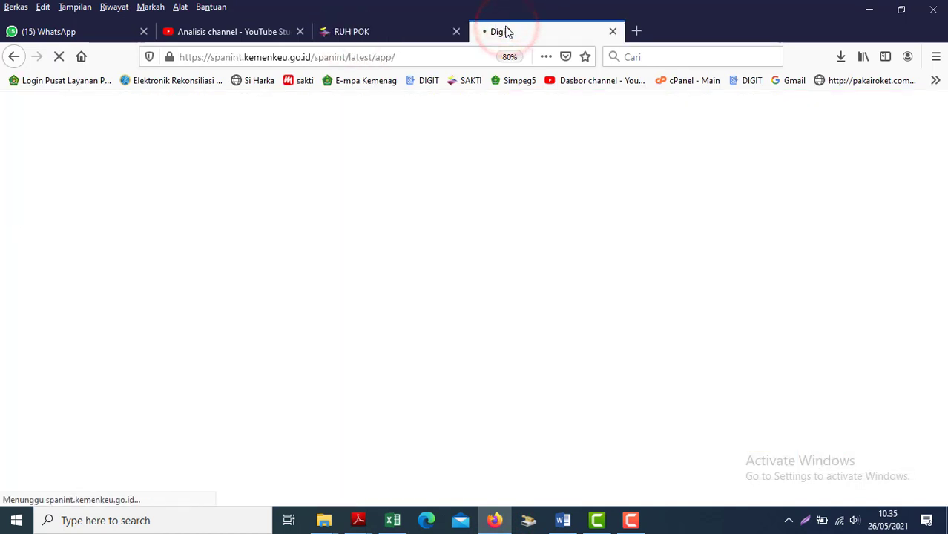
left_click(301, 32)
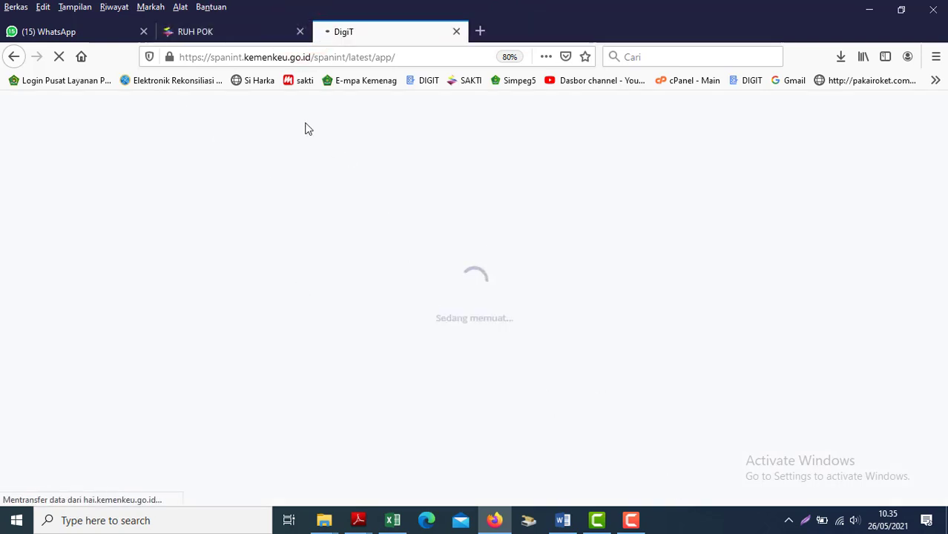
left_click(207, 33)
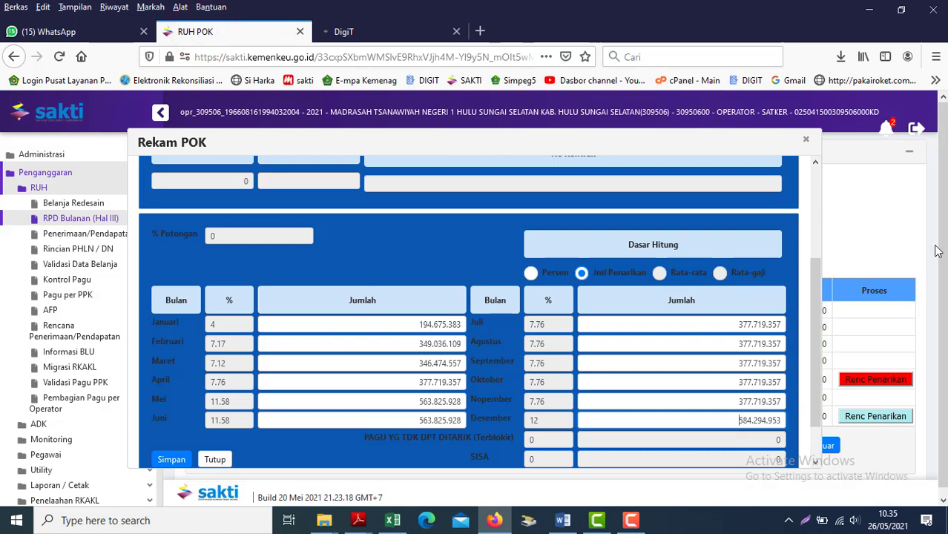
left_click_drag(809, 296, 811, 322)
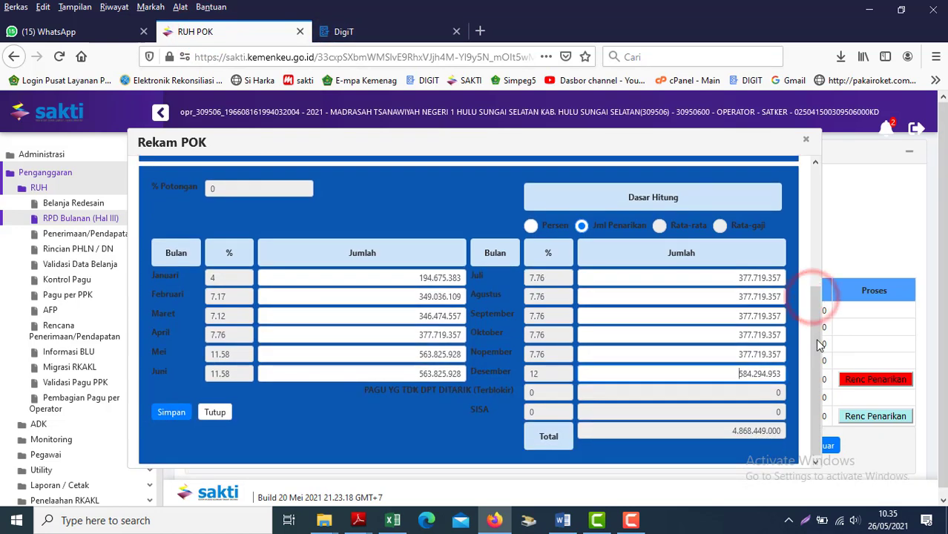
- Log in to OM-SPAN with the satker's saved username and password and the captcha code
left_click(352, 31)
left_click(454, 265)
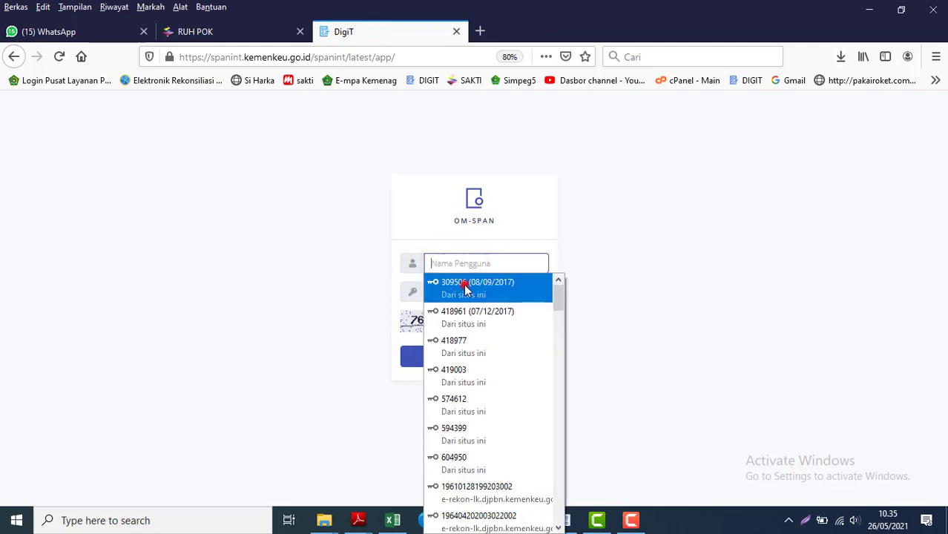
left_click(463, 283)
left_click(497, 321)
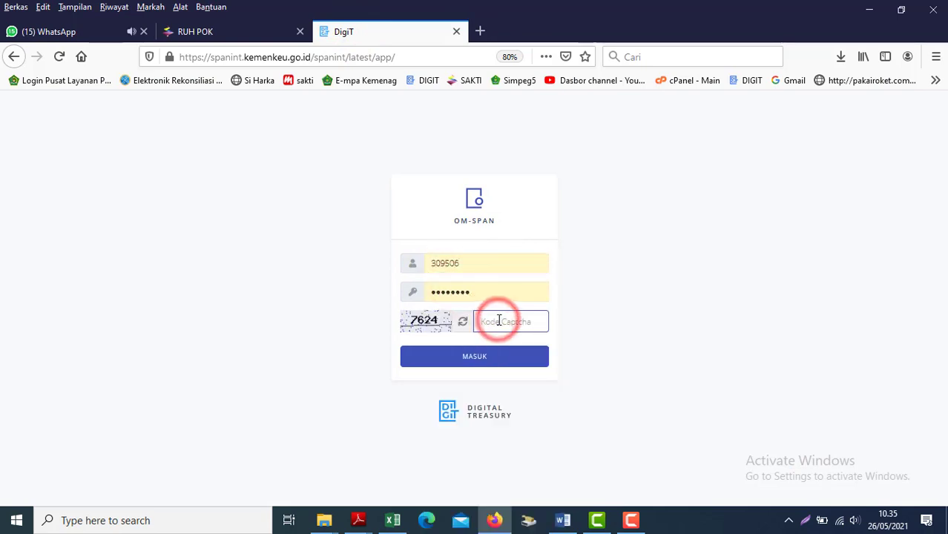
left_click(461, 362)
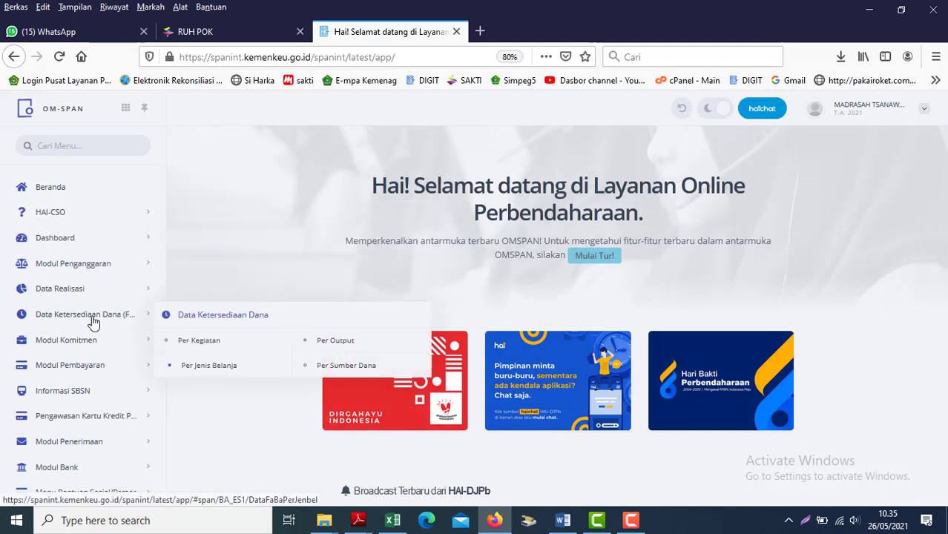
- Open the Data Realisasi report Kegiatan per Jenis Belanja and filter it to activity 2135 for the period Januari to Januari
mouse_move(42, 296)
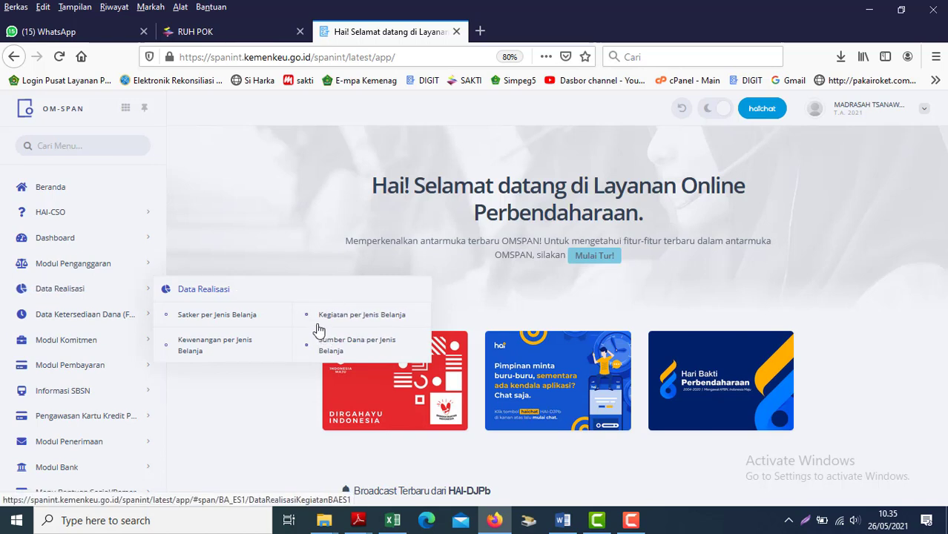
left_click(365, 318)
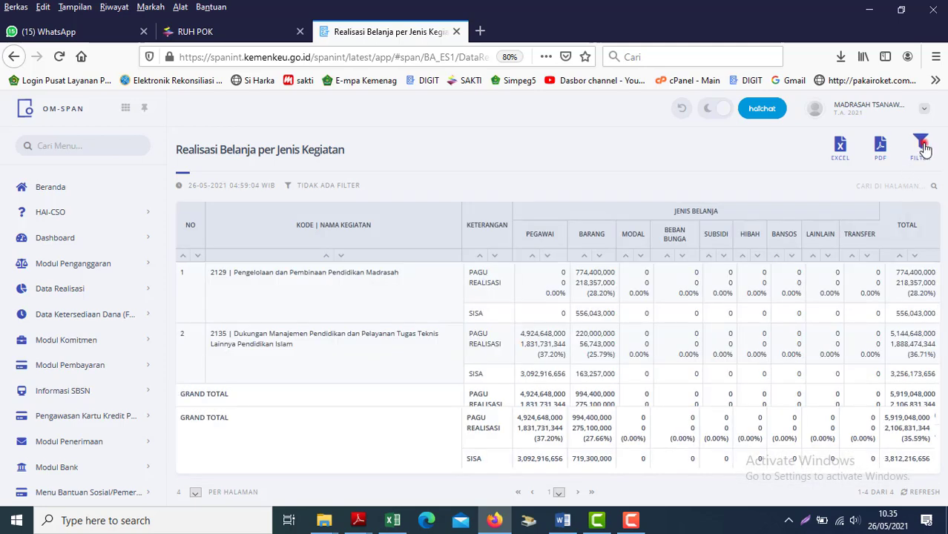
left_click(921, 145)
left_click(847, 198)
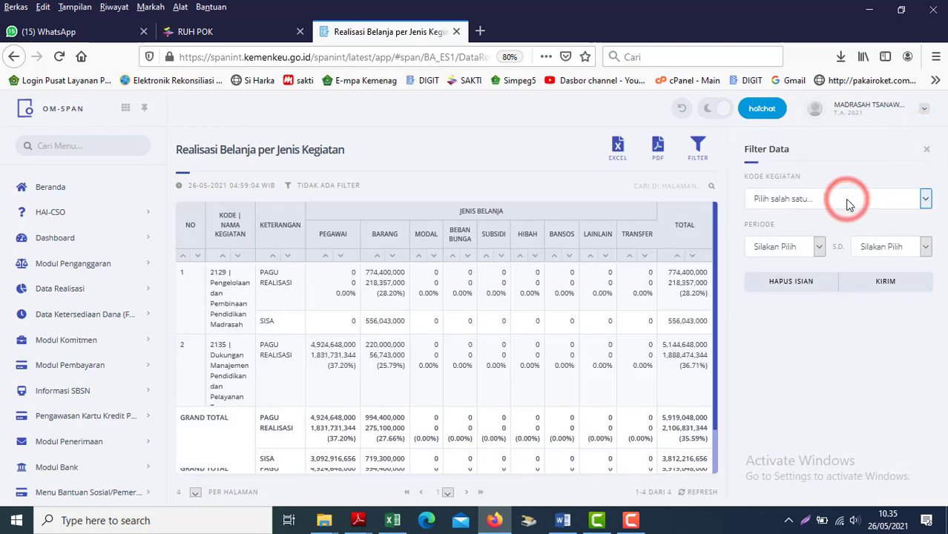
left_click(596, 269)
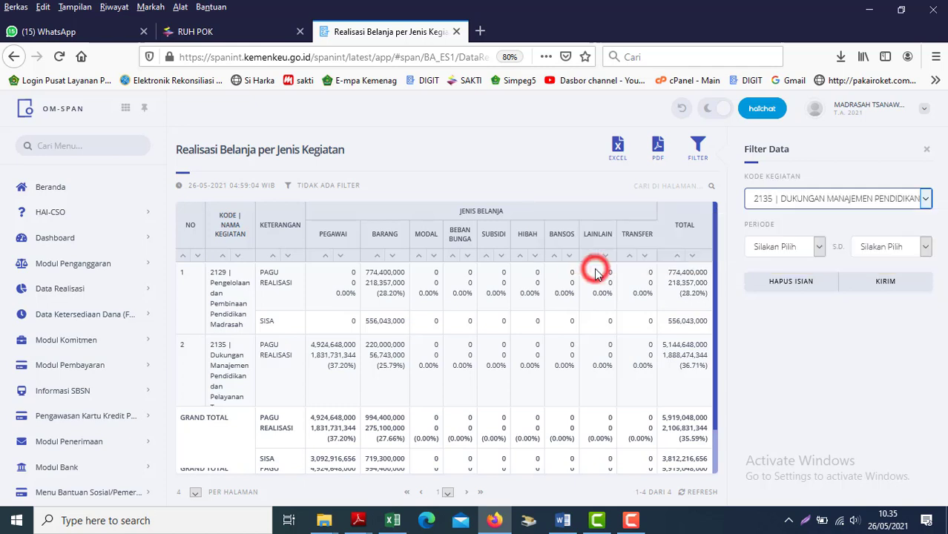
left_click(815, 244)
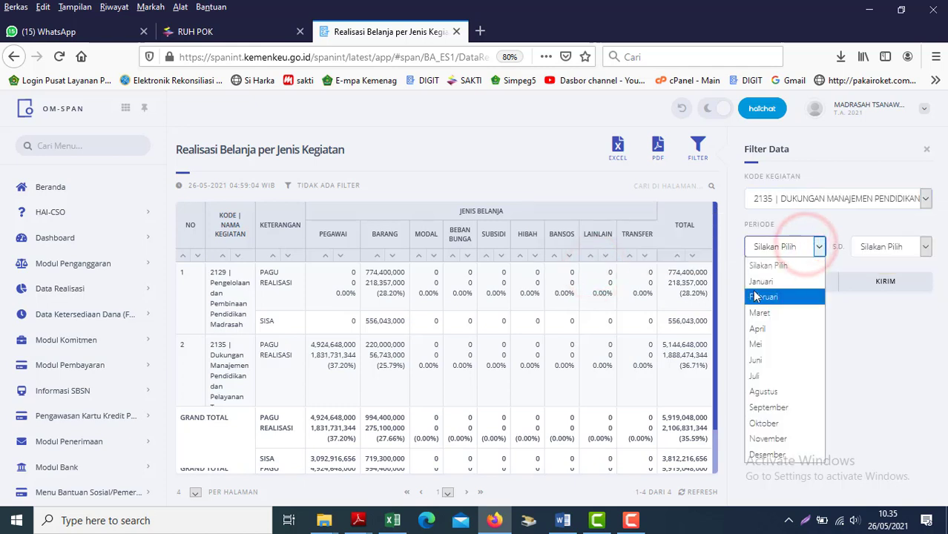
left_click(757, 282)
left_click(924, 246)
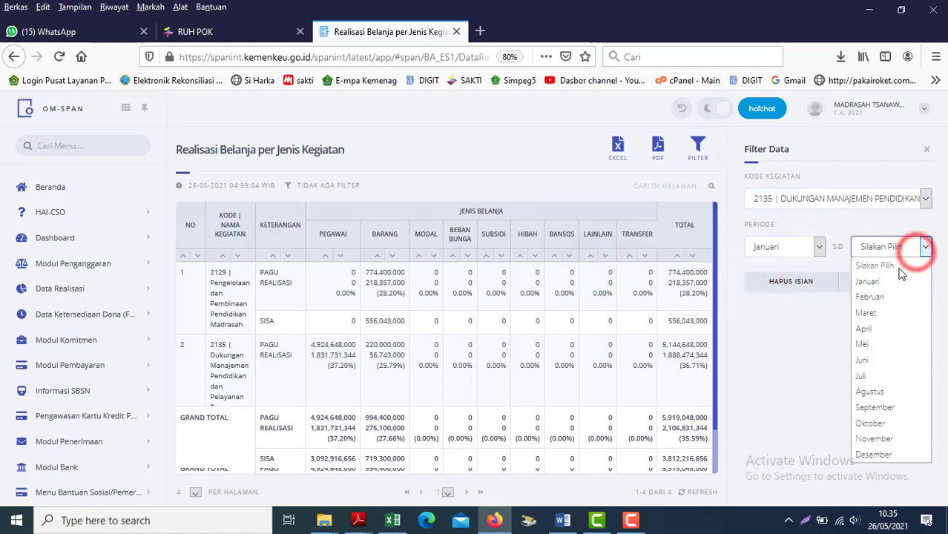
left_click(868, 281)
left_click(905, 284)
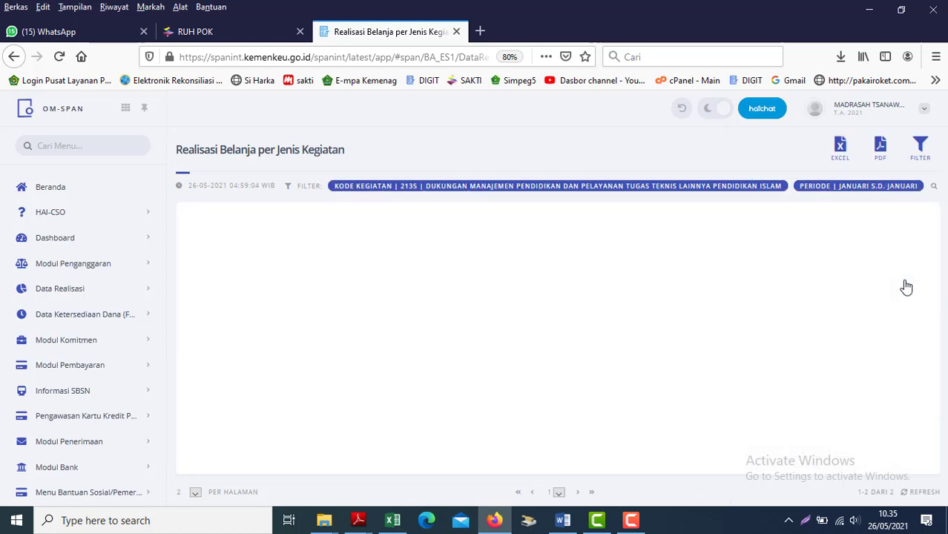
- Take the January Pegawai realization from OM-SPAN and set Januari in SAKTI's withdrawal plan to 194.675.385
double_click(529, 286)
left_click(587, 285)
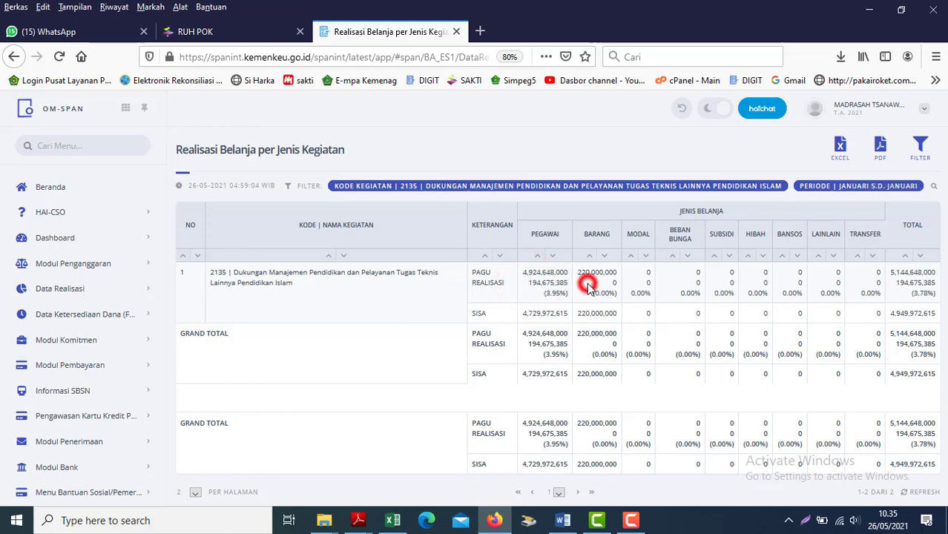
double_click(528, 283)
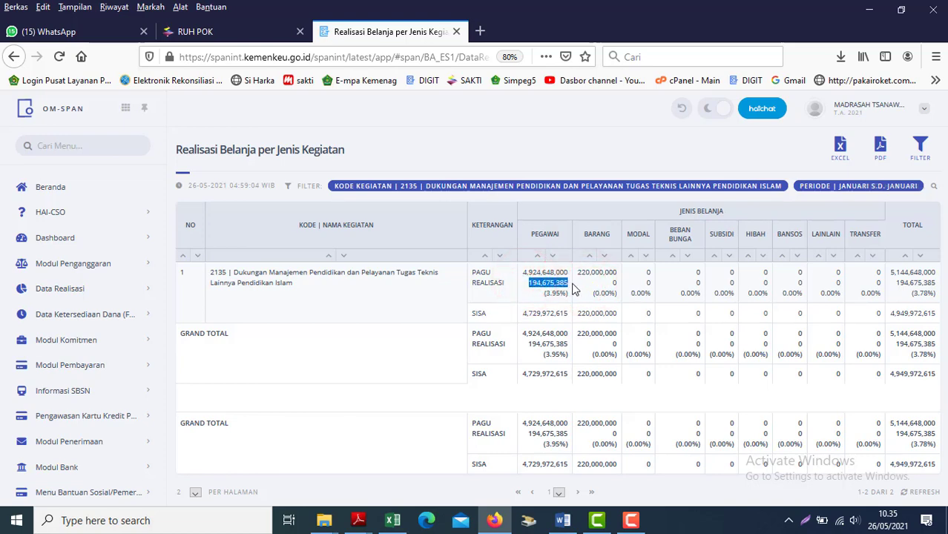
key("alt+Tab")
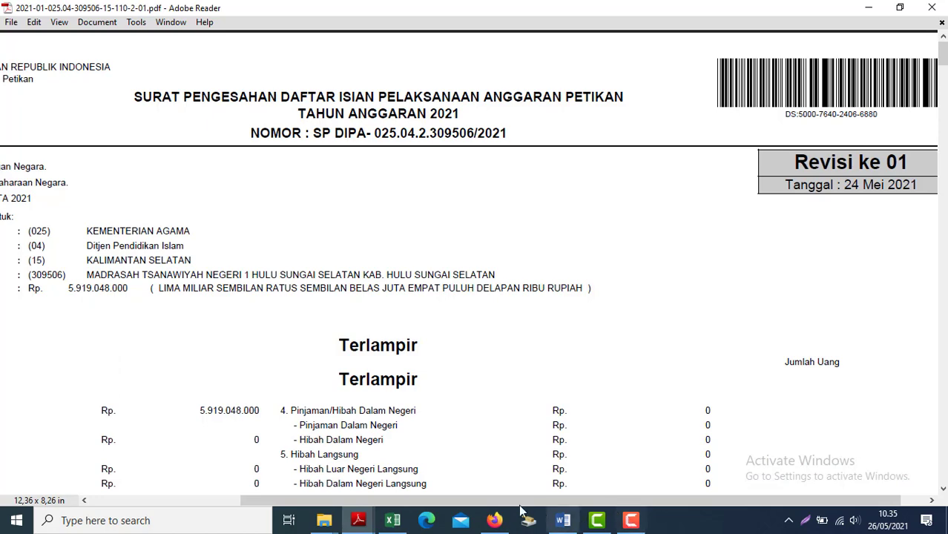
left_click(494, 520)
left_click(234, 32)
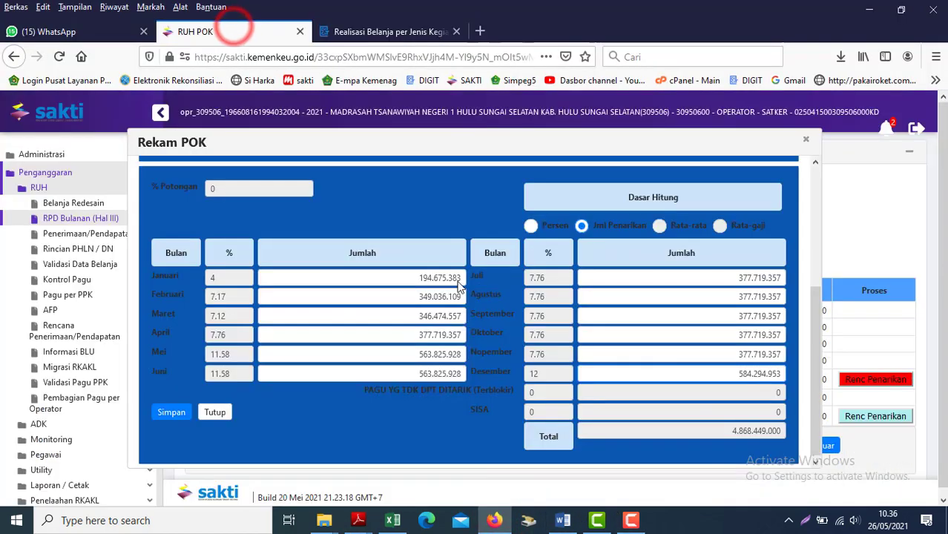
double_click(409, 277)
type("194.675.385")
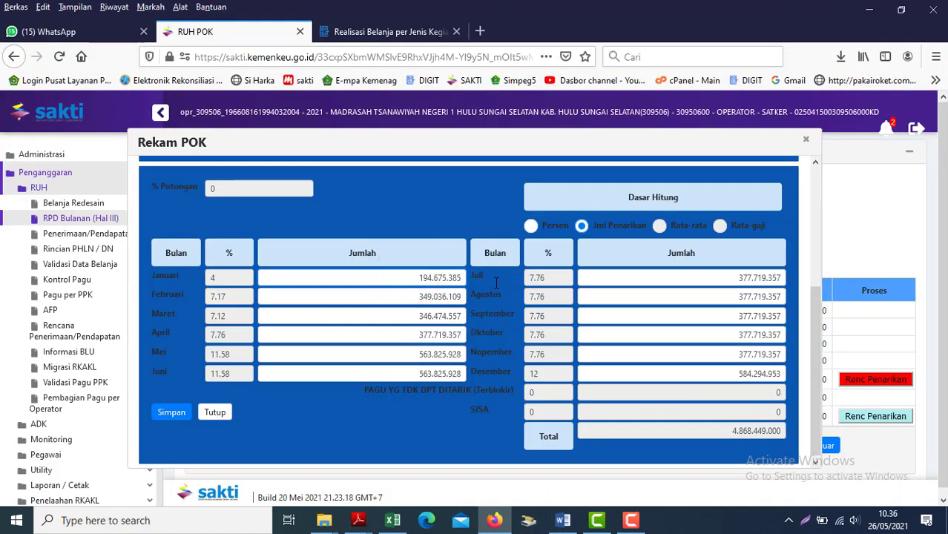
- Compare the Januari amount and SISA of the SAKTI withdrawal plan with the January Pegawai realization in OM-SPAN
key("alt+Tab")
key("alt+Tab+Tab")
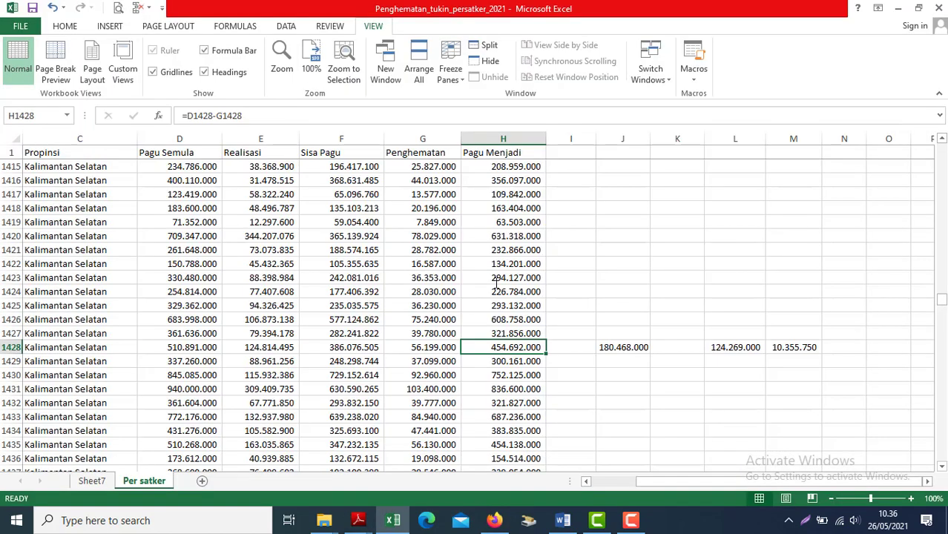
key("alt+Tab")
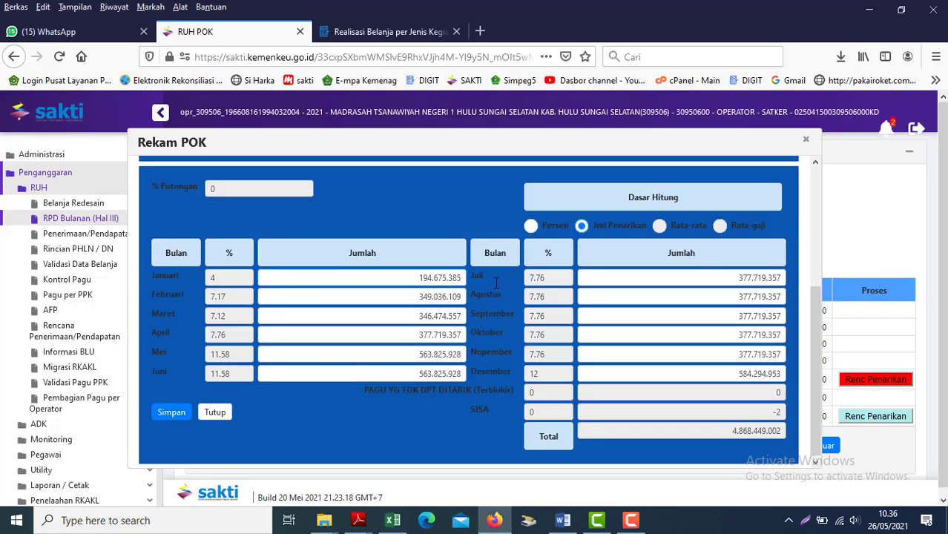
left_click(352, 31)
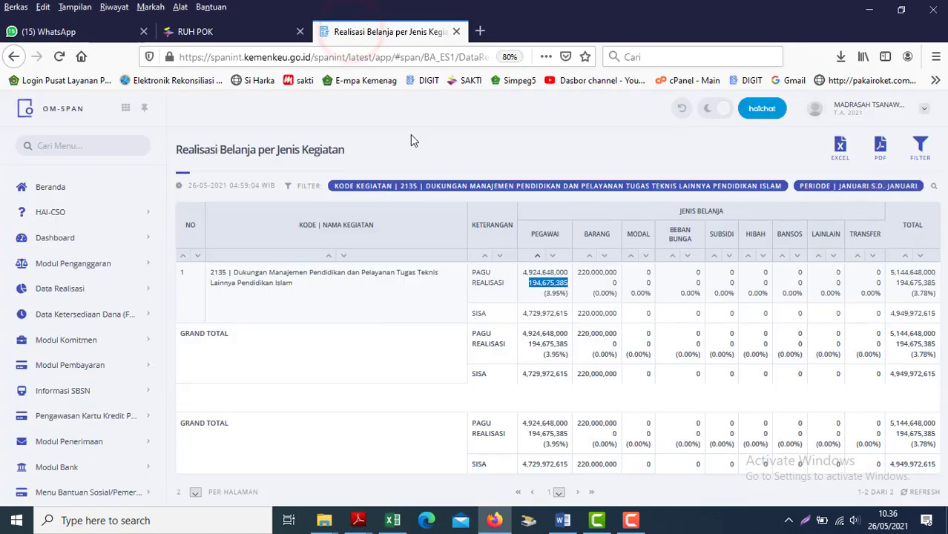
left_click(190, 34)
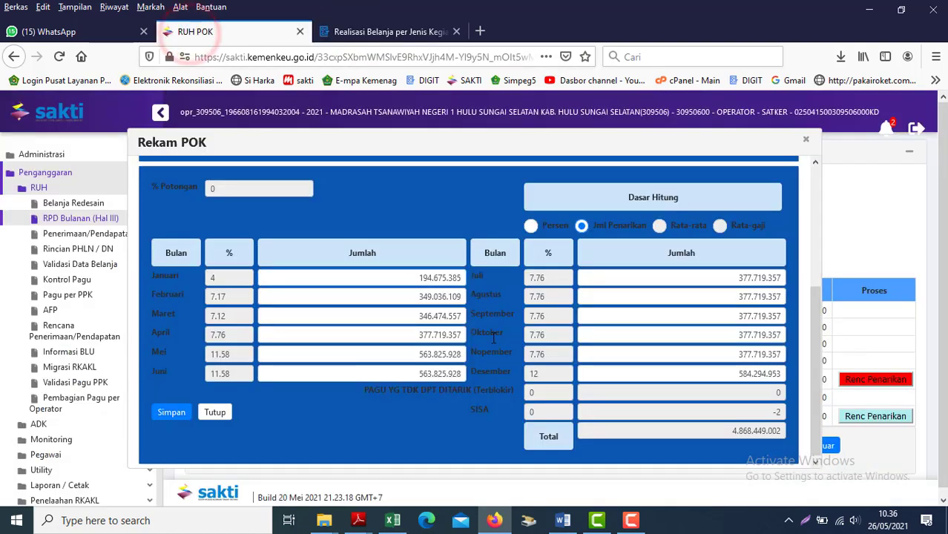
left_click(347, 31)
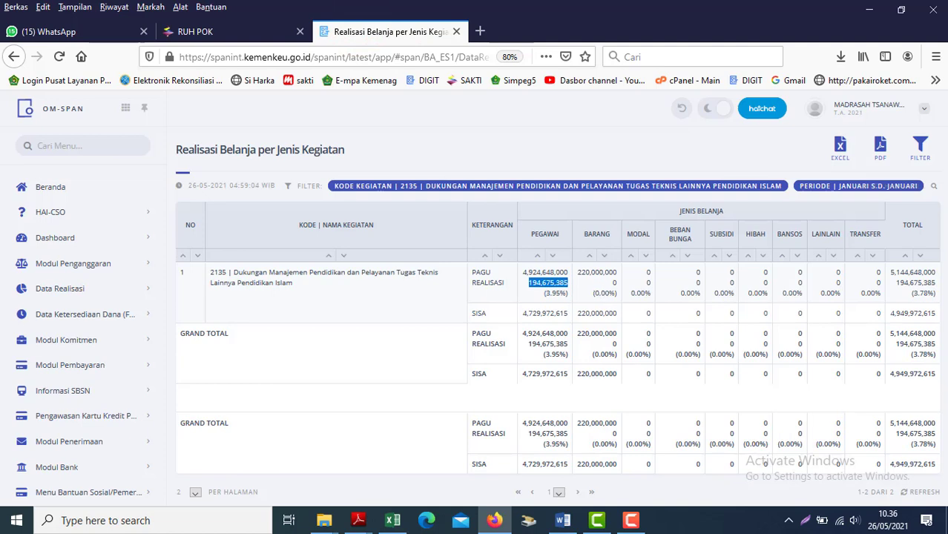
- Filter the activity 2135 realization report to the period Februari to Februari and select the Pegawai realization amount for comparison
left_click(919, 148)
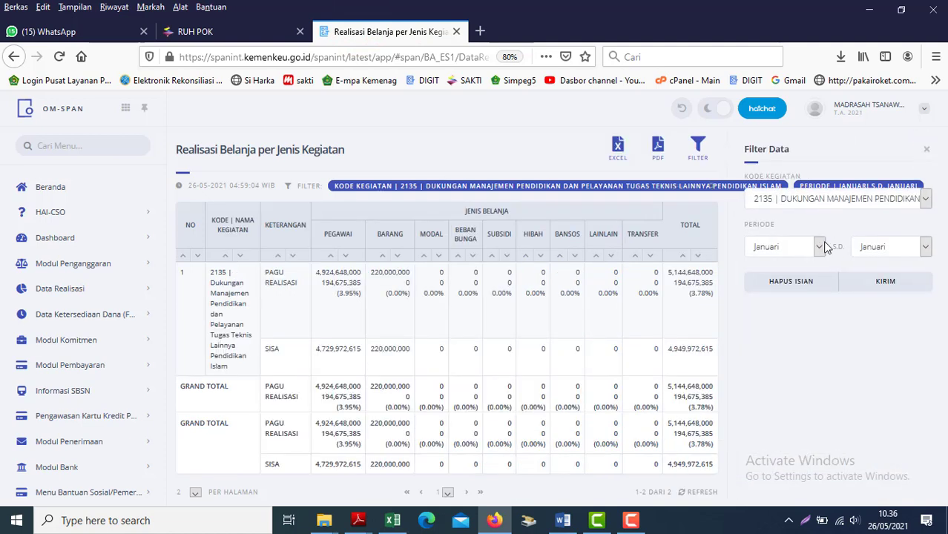
left_click(819, 246)
left_click(769, 296)
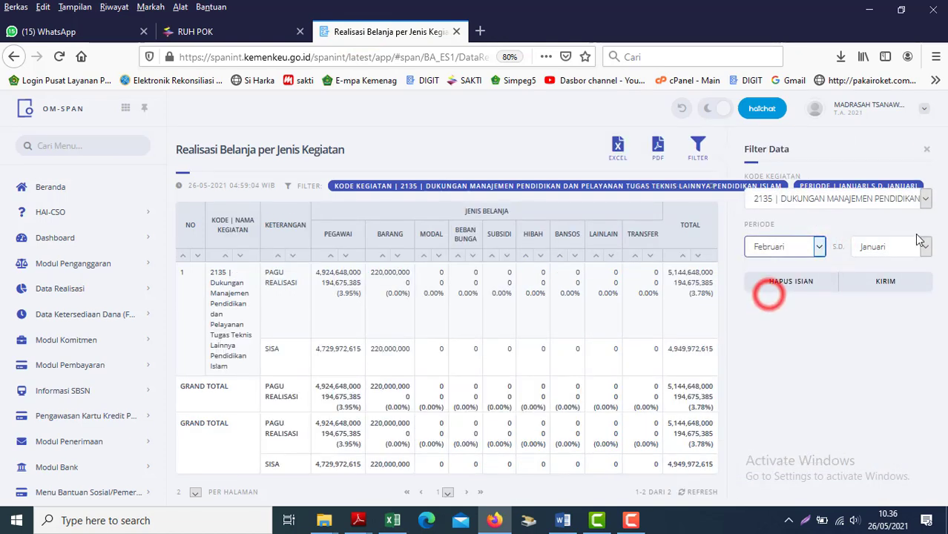
left_click(921, 247)
left_click(869, 295)
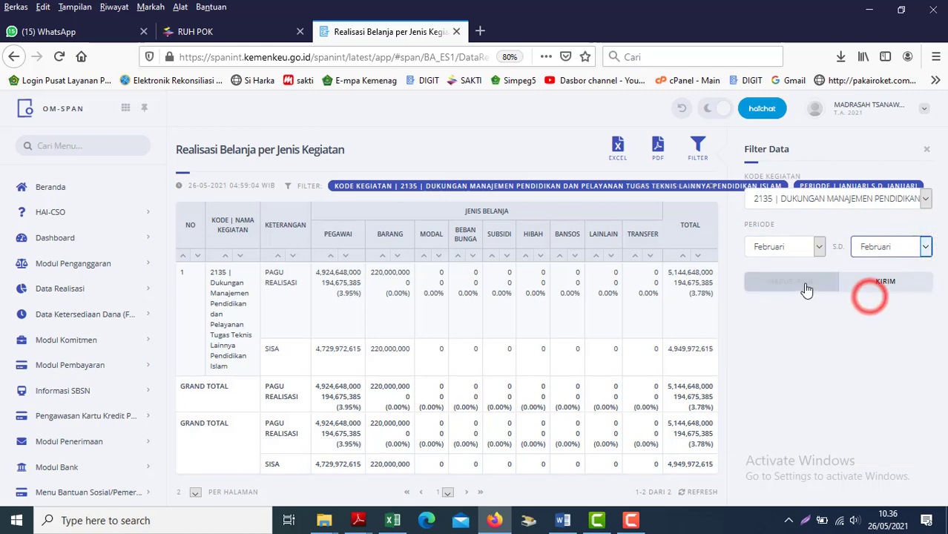
left_click(883, 284)
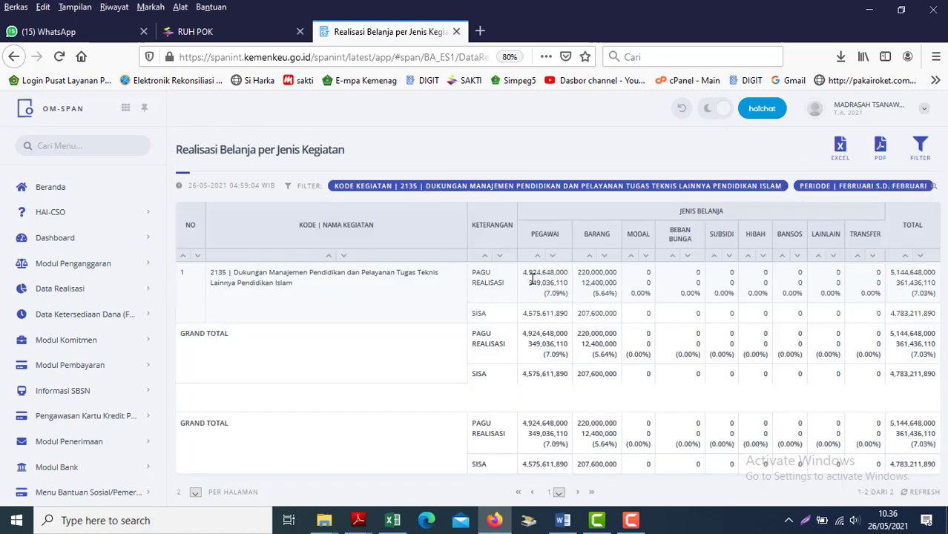
double_click(538, 282)
- Return to SAKTI's withdrawal plan, set Januari to 194.675.383 to correct the rounding difference, and save the plan
left_click(211, 31)
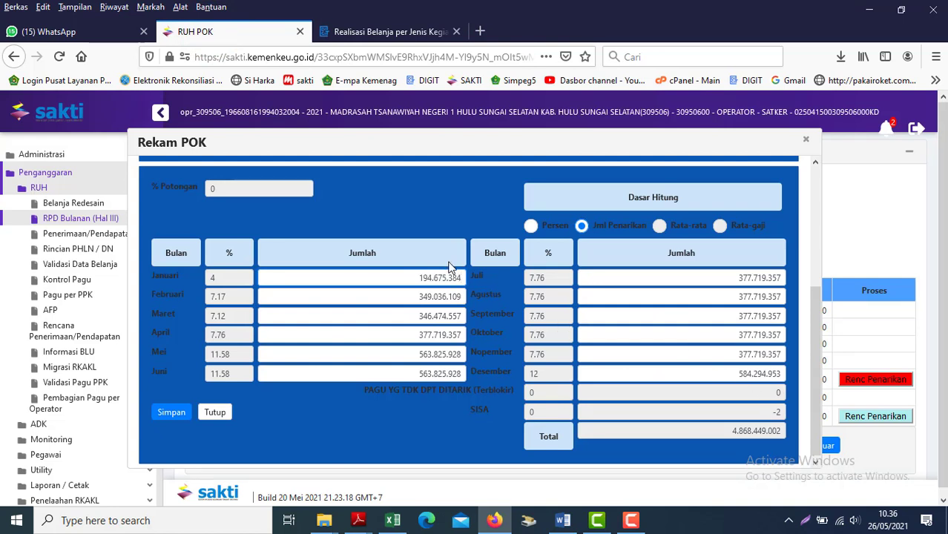
left_click(361, 327)
left_click(462, 277)
key("BackSpace")
type("3")
left_click(638, 373)
left_click(165, 414)
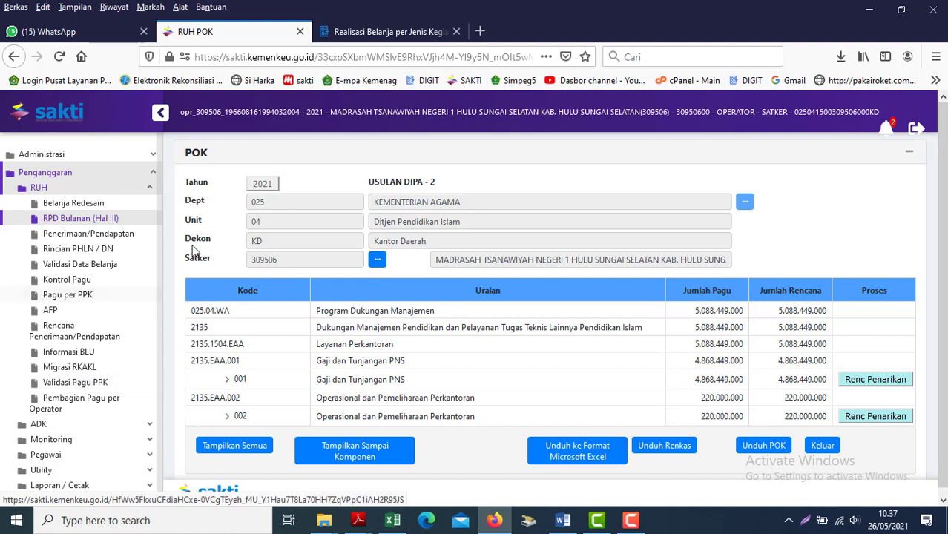
- Run Validasi Data Belanja for satker 309506 under the Belum Valid criterion, and check the satker under Sudah Valid
left_click(71, 267)
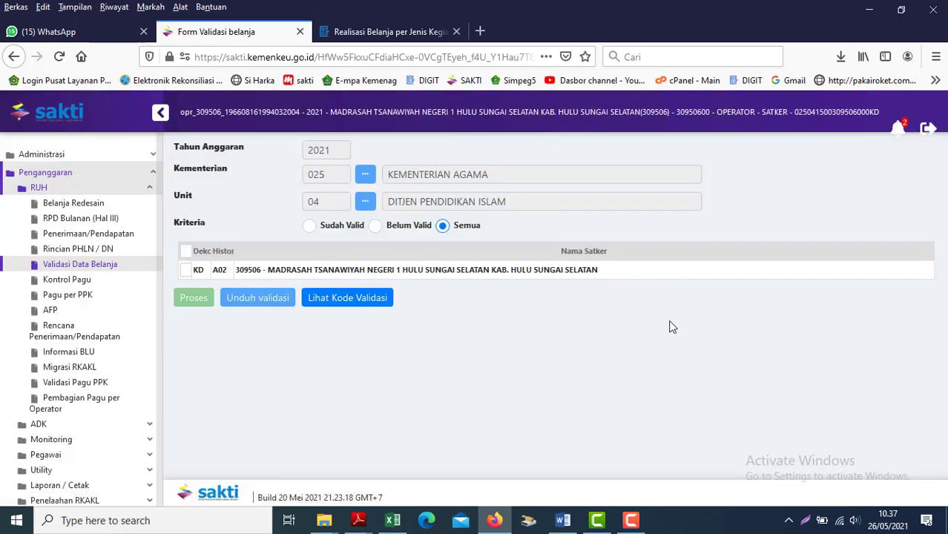
left_click(375, 226)
left_click(444, 226)
left_click(376, 228)
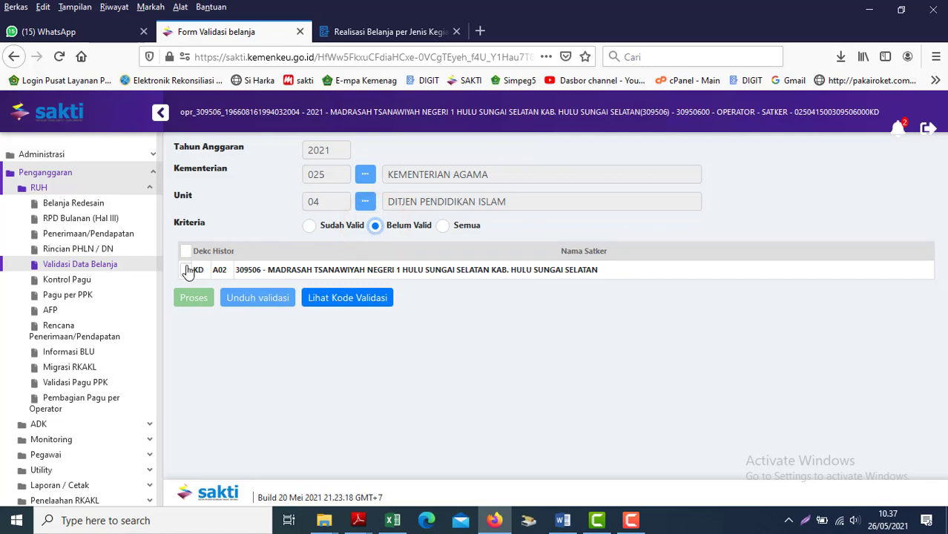
left_click(186, 269)
left_click(196, 299)
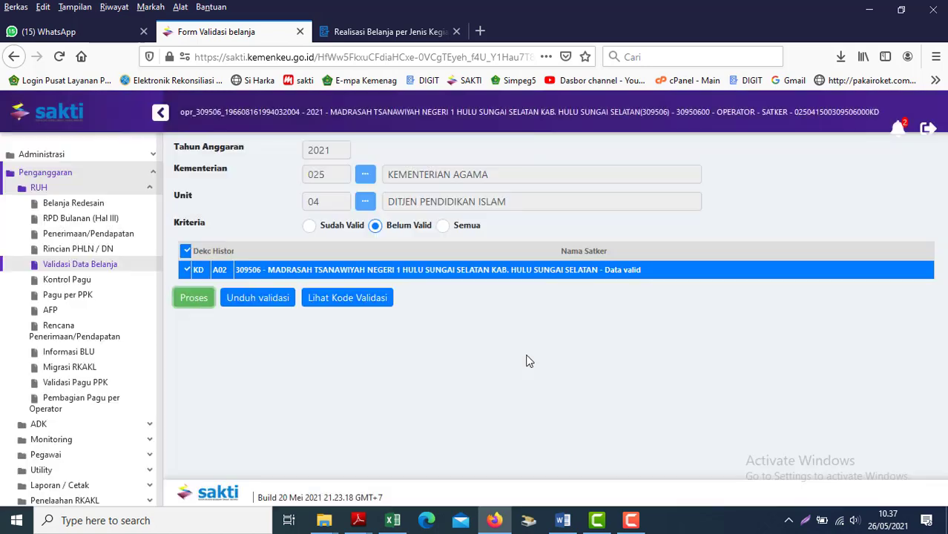
left_click(310, 229)
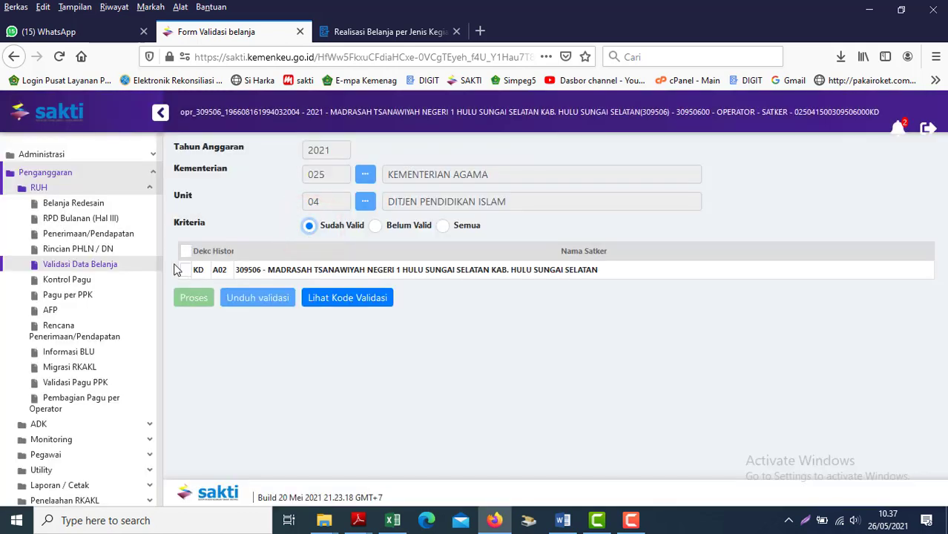
left_click(185, 271)
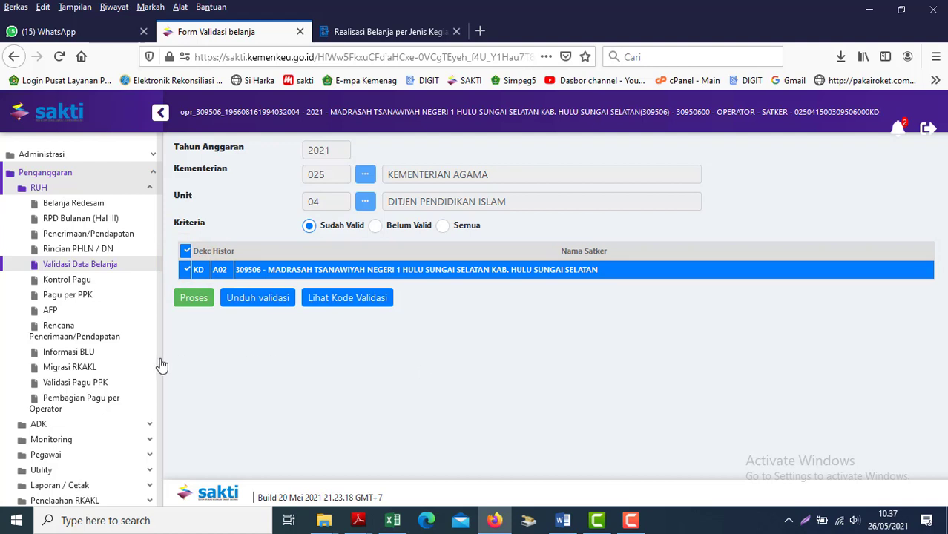
- Open Digital Stamp monitoring and compare the satker's stamp with the one on the Revisi ke 01 DIPA PDF
left_click(54, 439)
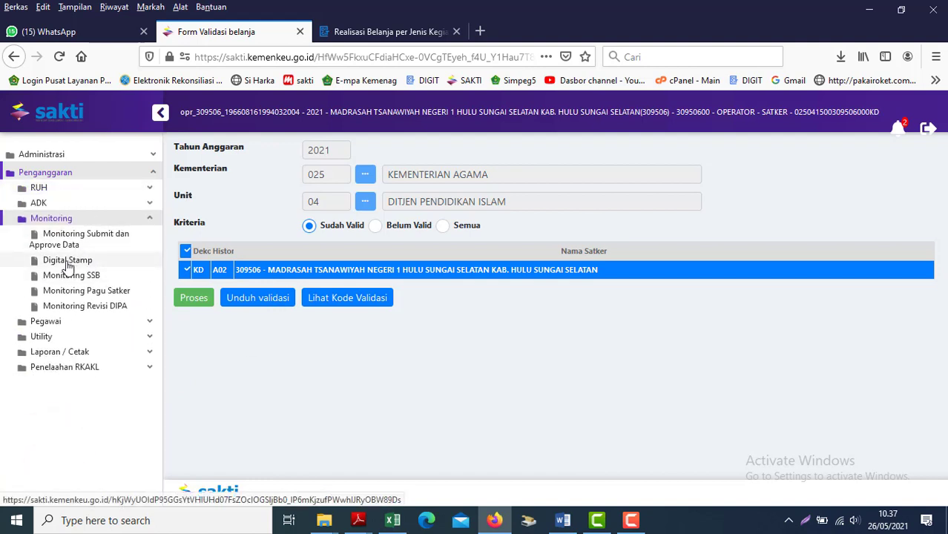
left_click(67, 264)
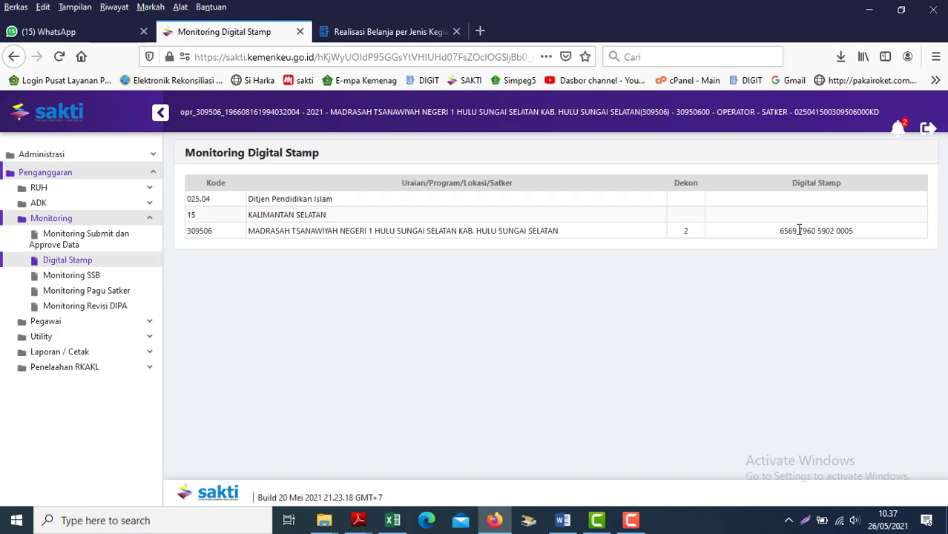
left_click(359, 518)
left_click(442, 464)
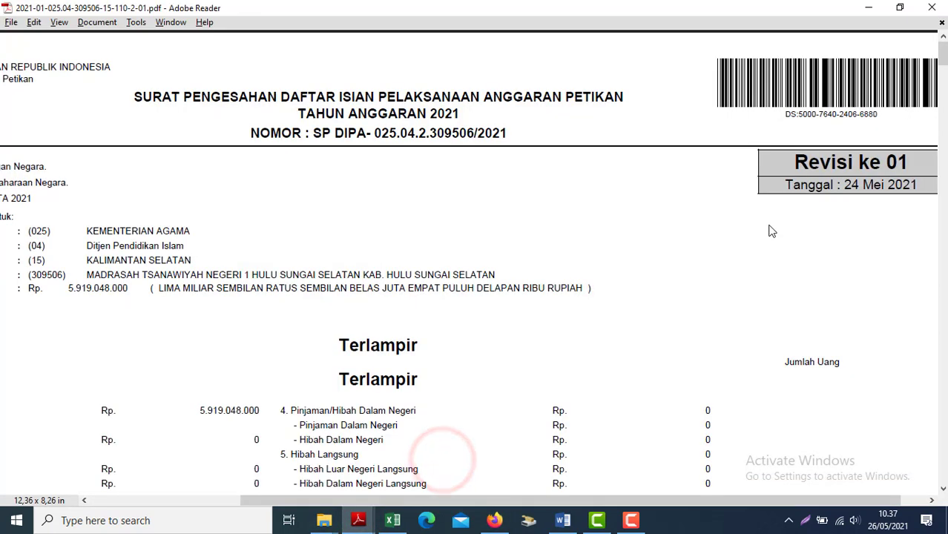
key("alt+Tab")
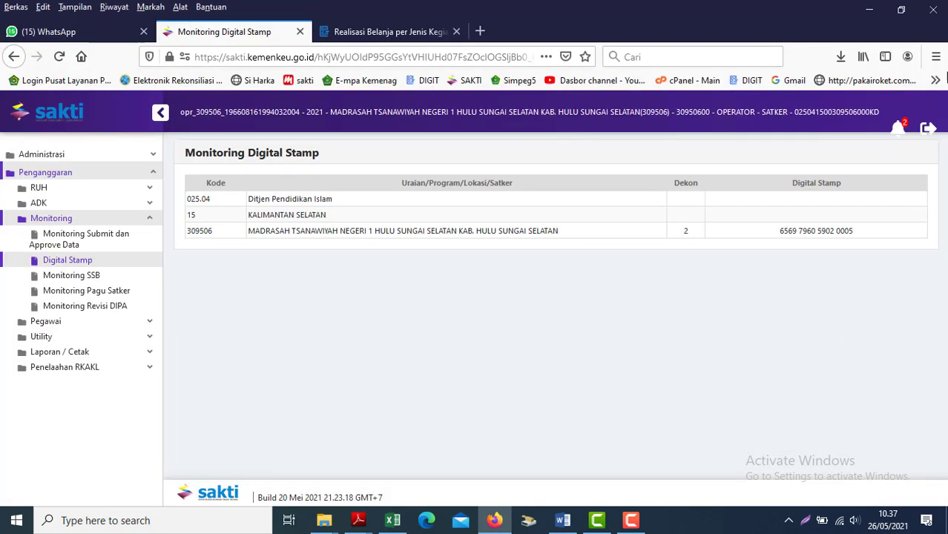
- Log out of the operator account and log in to SAKTI with the satker's approver username and saved password for 2021
left_click(924, 128)
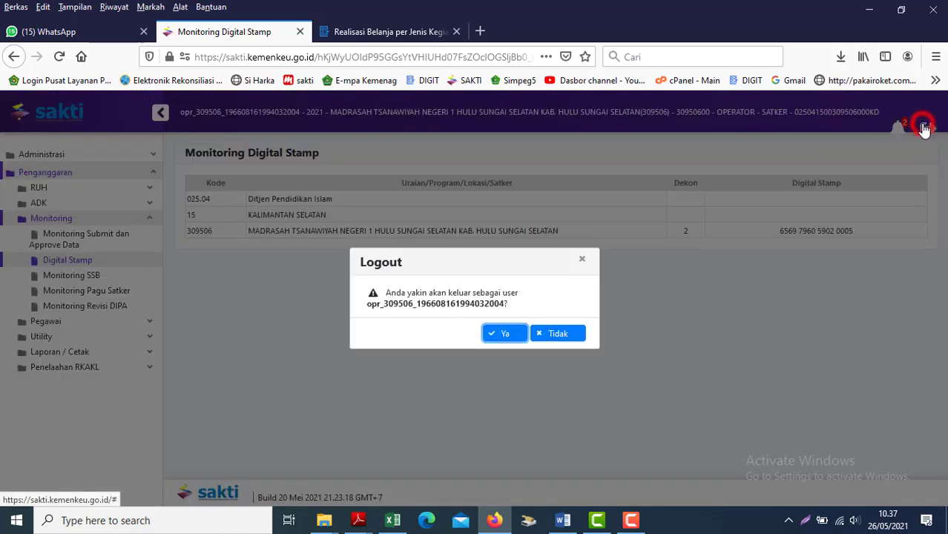
left_click(496, 335)
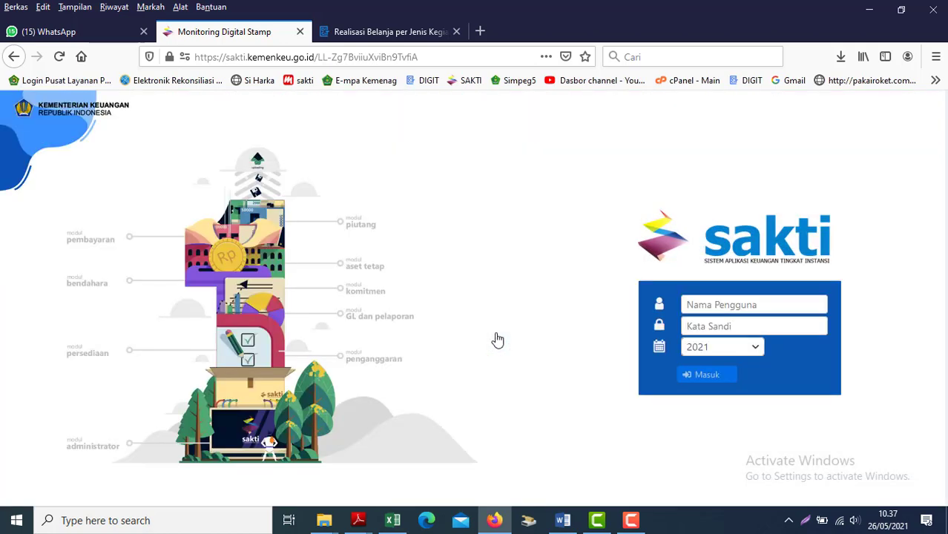
left_click(719, 303)
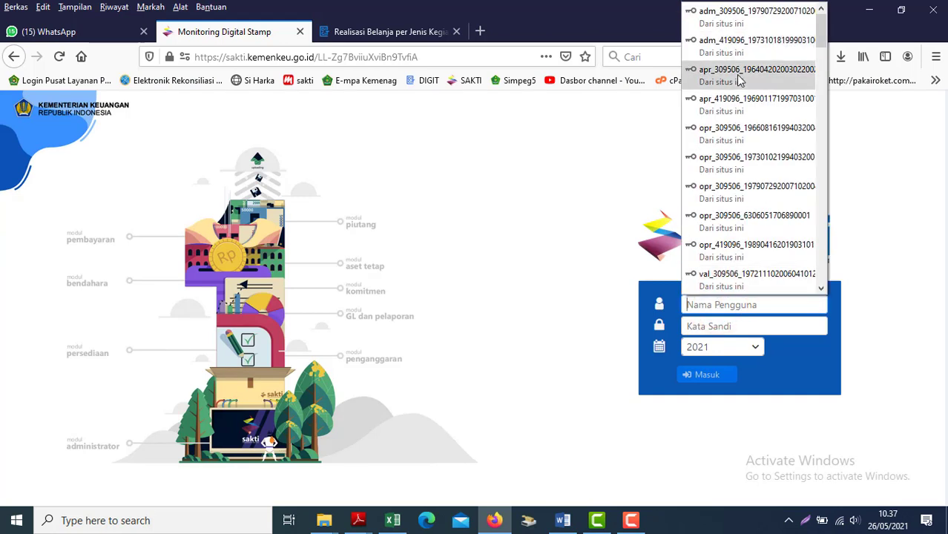
left_click(738, 74)
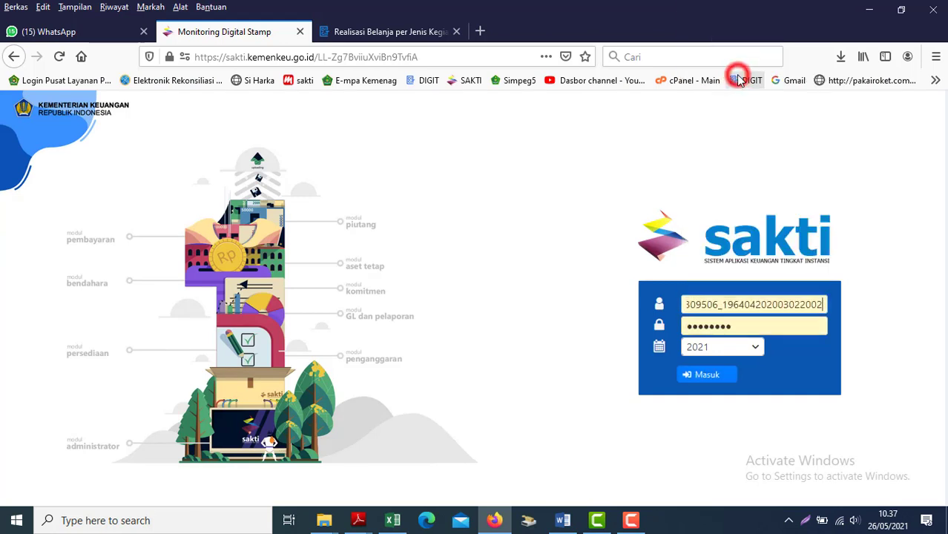
left_click(701, 378)
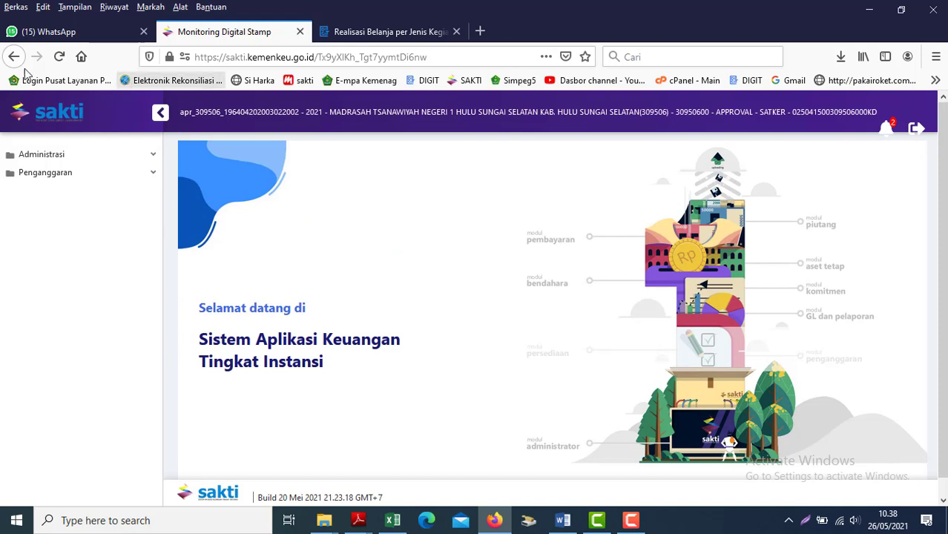
- Check the digital stamp of satker 309506 in Penganggaran monitoring from the approver account
left_click(69, 174)
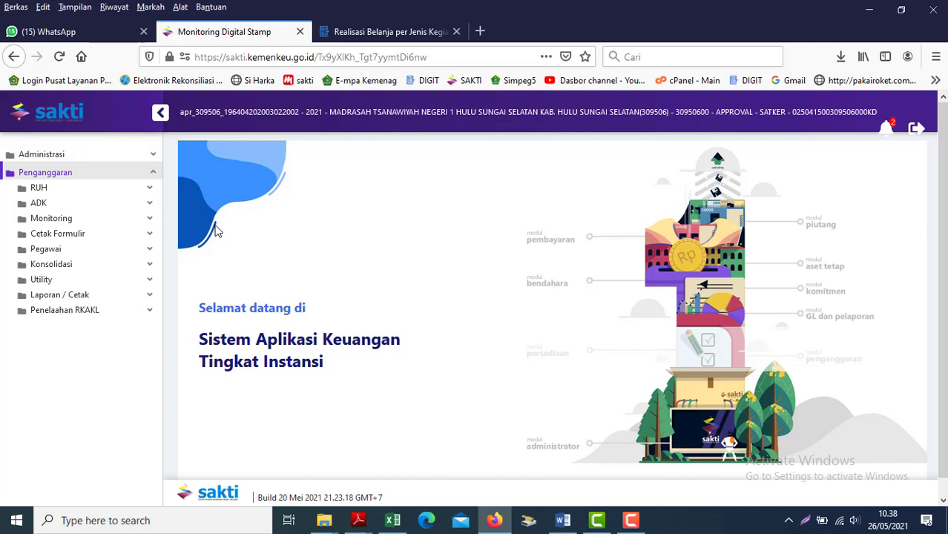
left_click(106, 216)
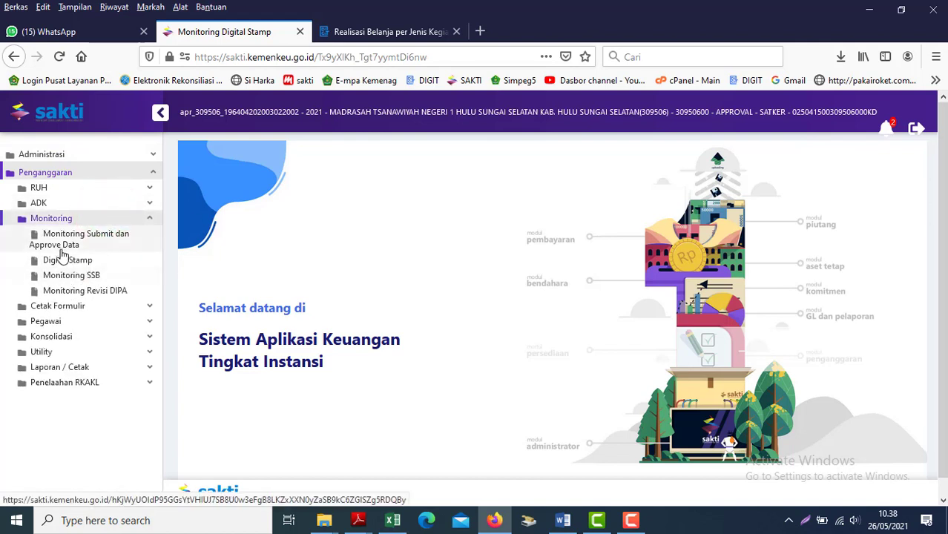
left_click(66, 261)
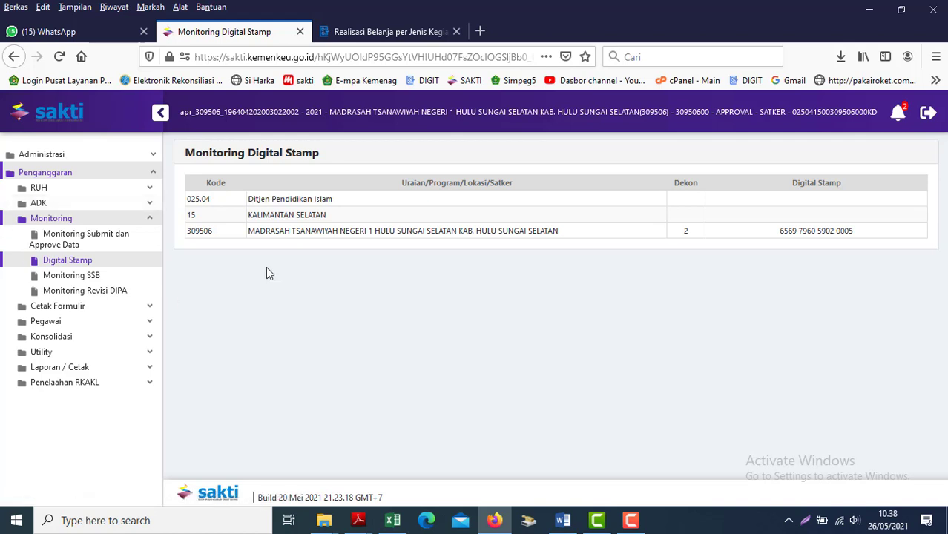
- Open Monitoring Submit dan Approve Data and display Data Usulan Terakhir DIPA
left_click(67, 245)
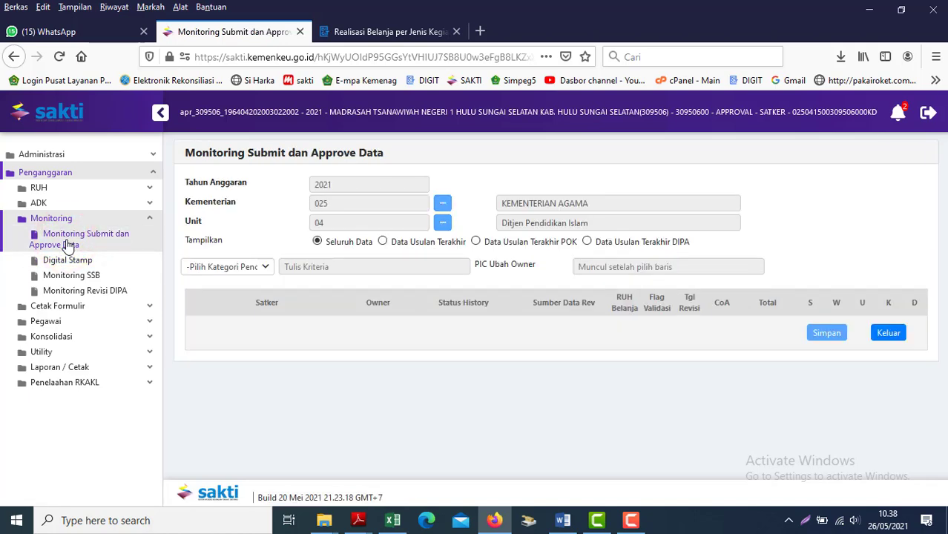
left_click(585, 243)
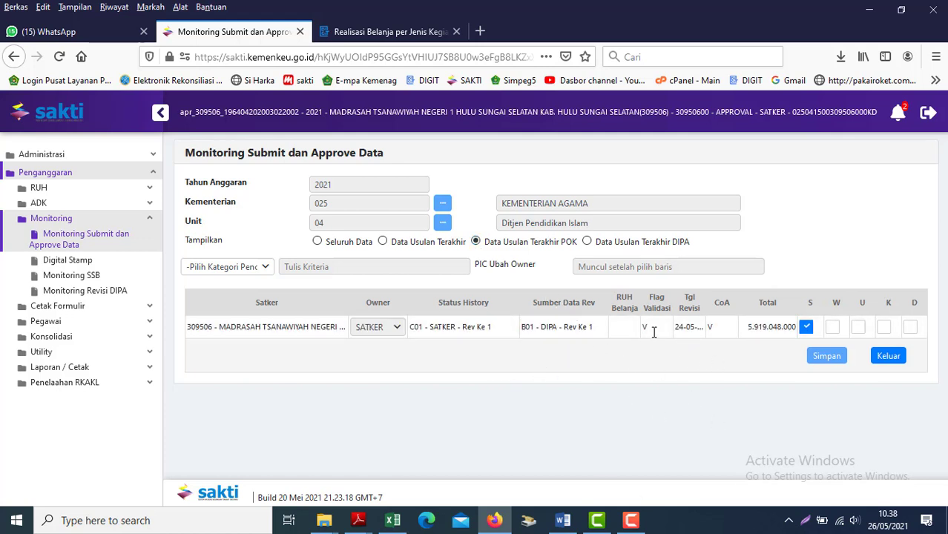
left_click(587, 243)
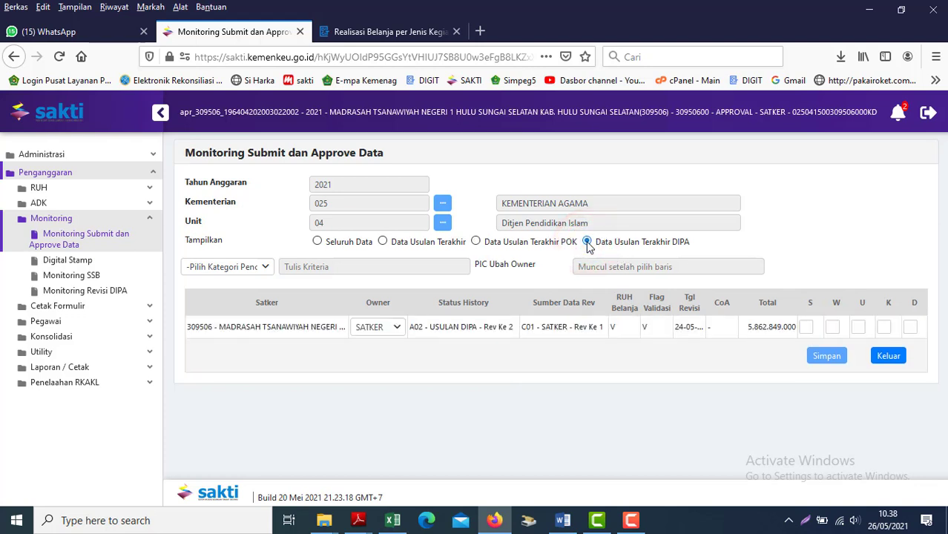
- Examine the Owner options for satker 309506's USULAN DIPA - Rev Ke 2 row, keeping SATKER selected
left_click(393, 330)
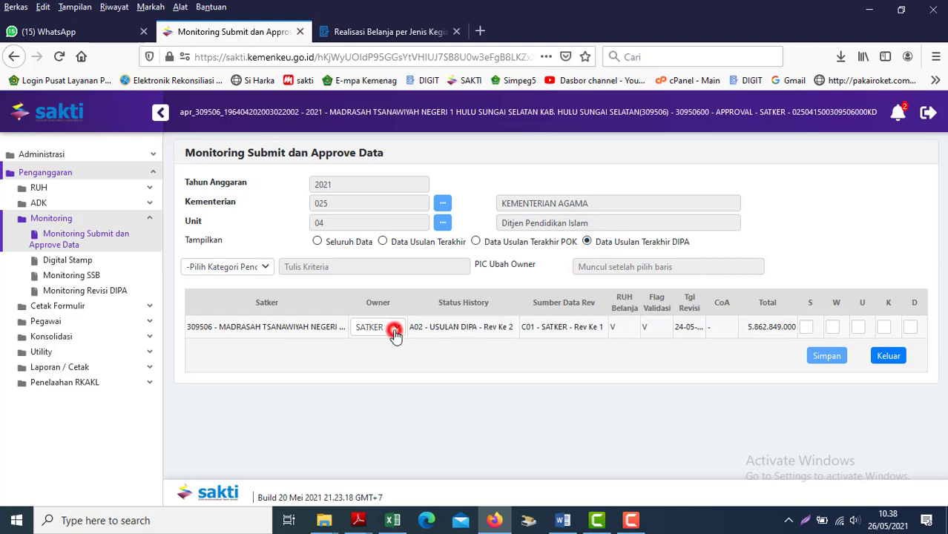
left_click(395, 334)
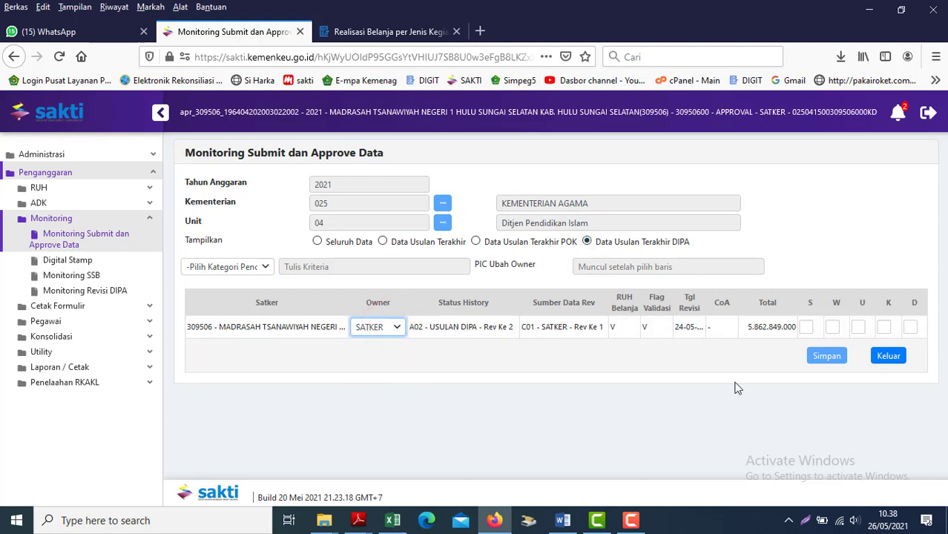
left_click(397, 326)
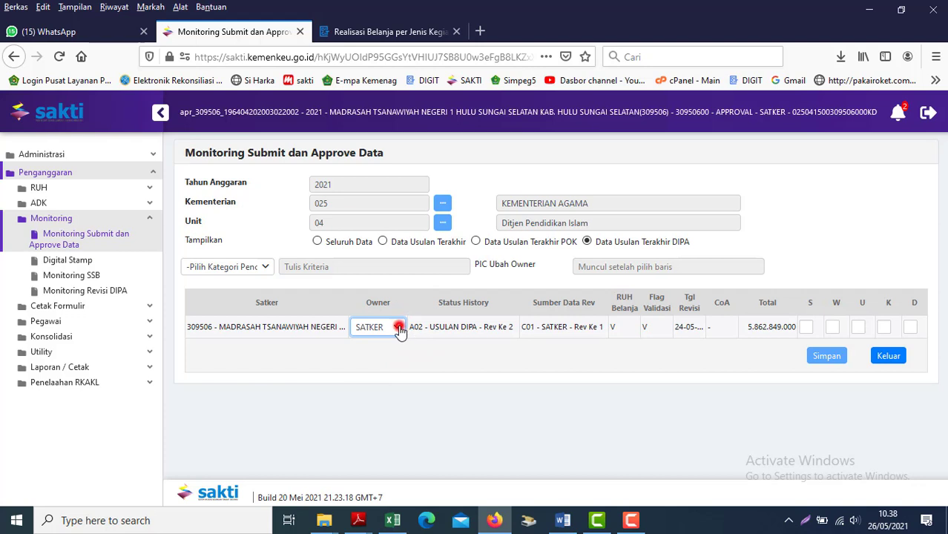
left_click(508, 352)
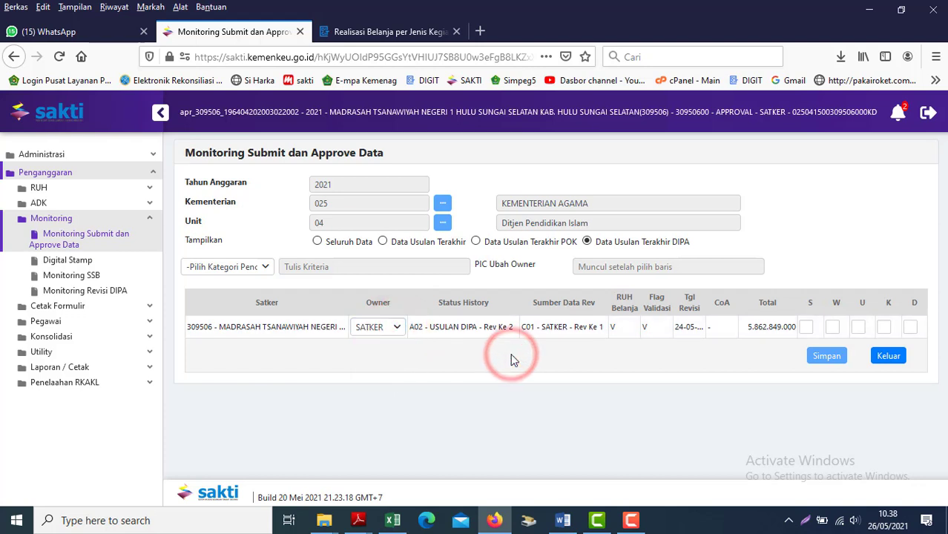
left_click(396, 327)
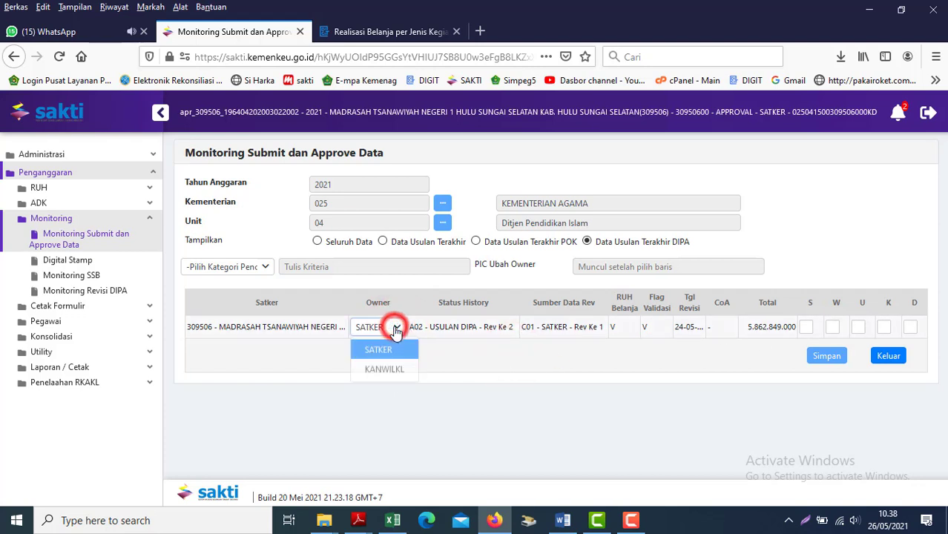
left_click(395, 327)
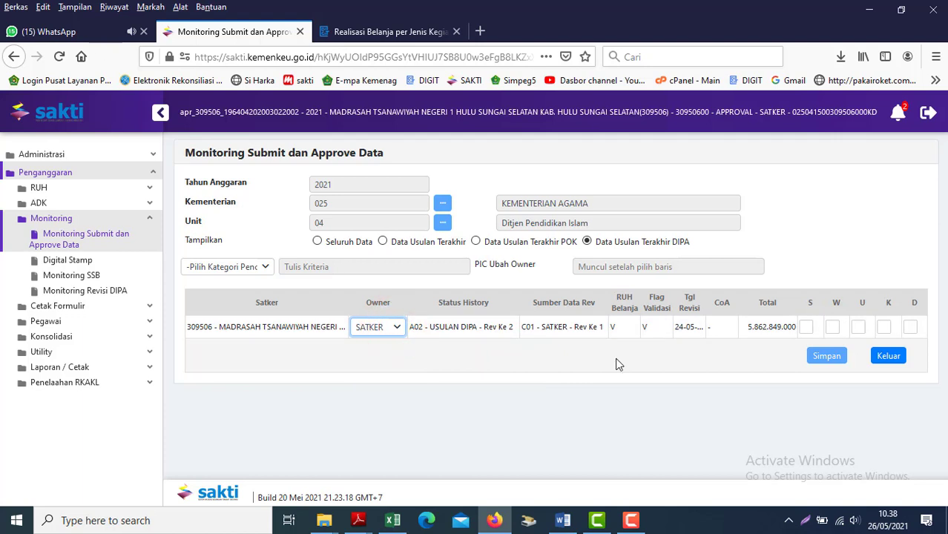
- Mark the S approval for satker 309506's USULAN DIPA - Rev Ke 2 with owner SATKER and save it
left_click(806, 329)
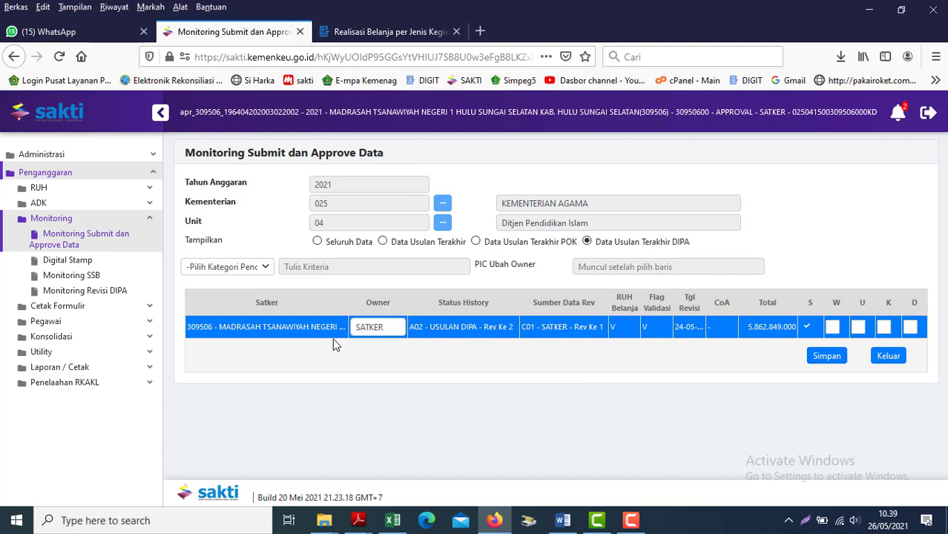
left_click(400, 326)
left_click(399, 324)
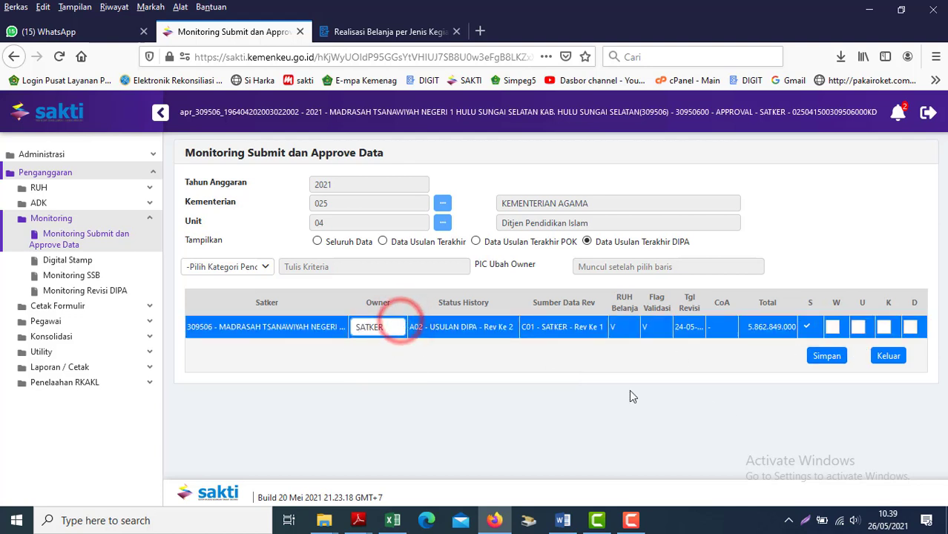
left_click(822, 358)
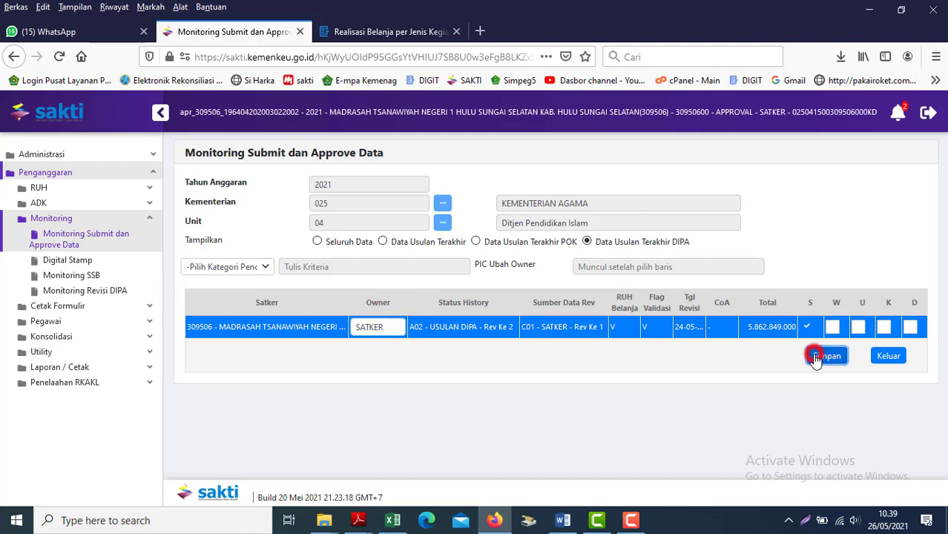
- Clear and re-mark the S approval for satker 309506's USULAN DIPA - Rev Ke 2, and save the approval again
left_click(494, 329)
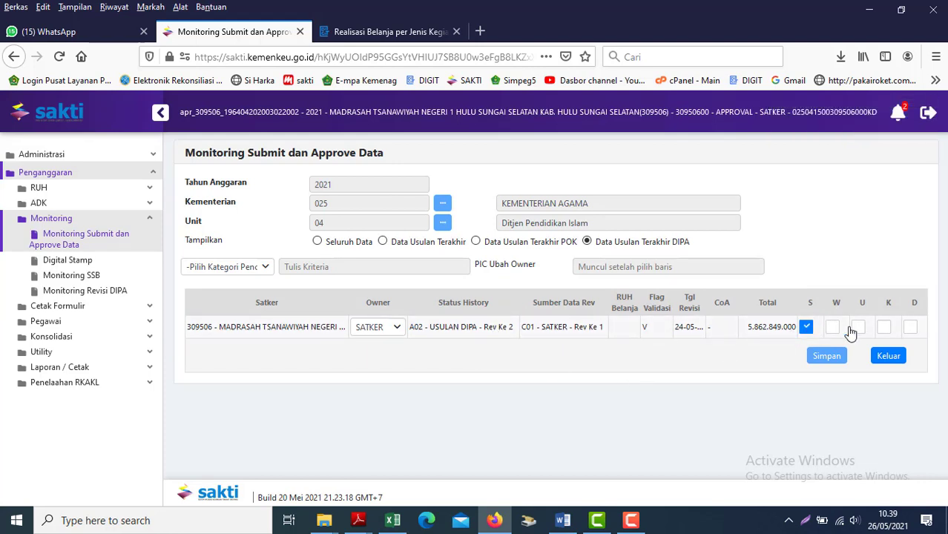
left_click(806, 328)
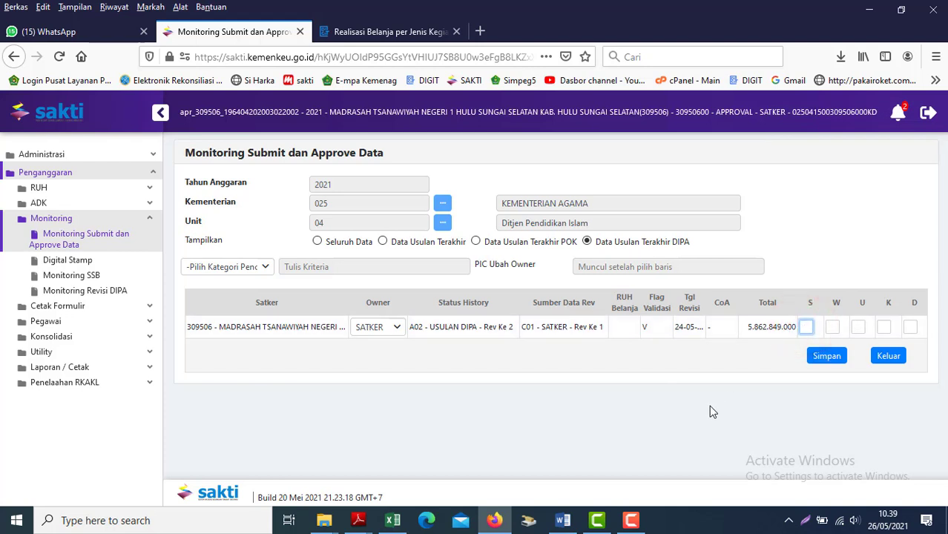
left_click(807, 328)
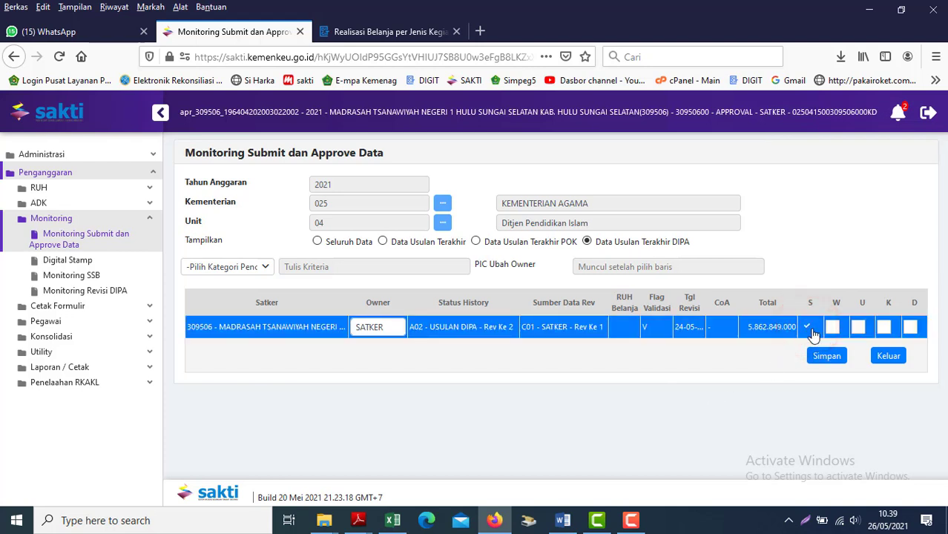
left_click(825, 358)
left_click(492, 327)
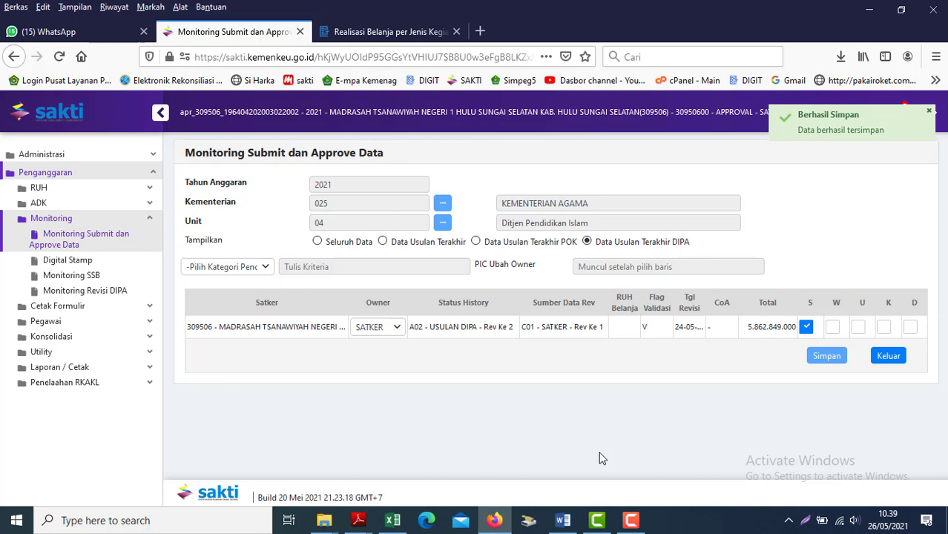
- Review the list of revision requirements in the Persyaratan Word document and return to SAKTI
left_click(564, 518)
left_click(336, 379)
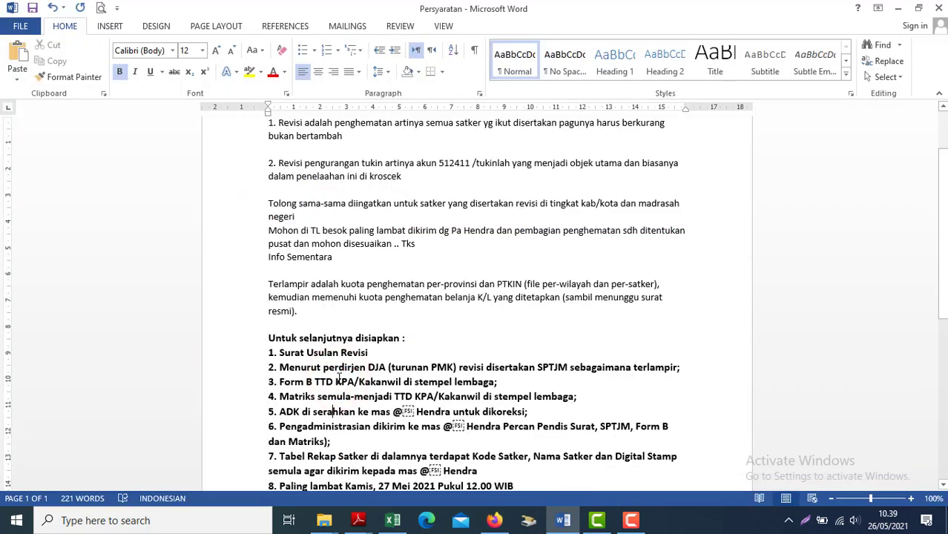
key("alt+Tab")
- Inspect the Kirim ADK Ke SPAN and Kirim ADK ke SAS pages under Penganggaran for satker 309506's data
left_click(46, 203)
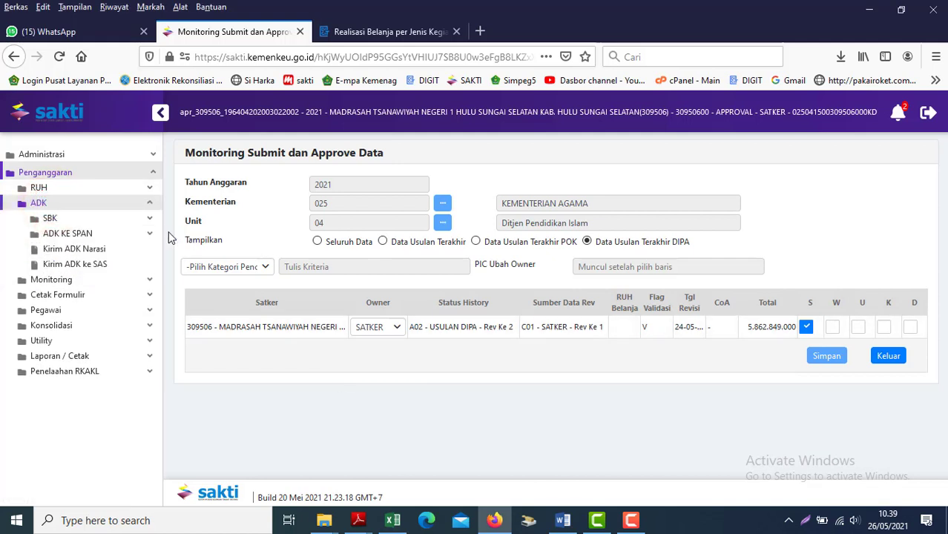
left_click(77, 235)
left_click(70, 248)
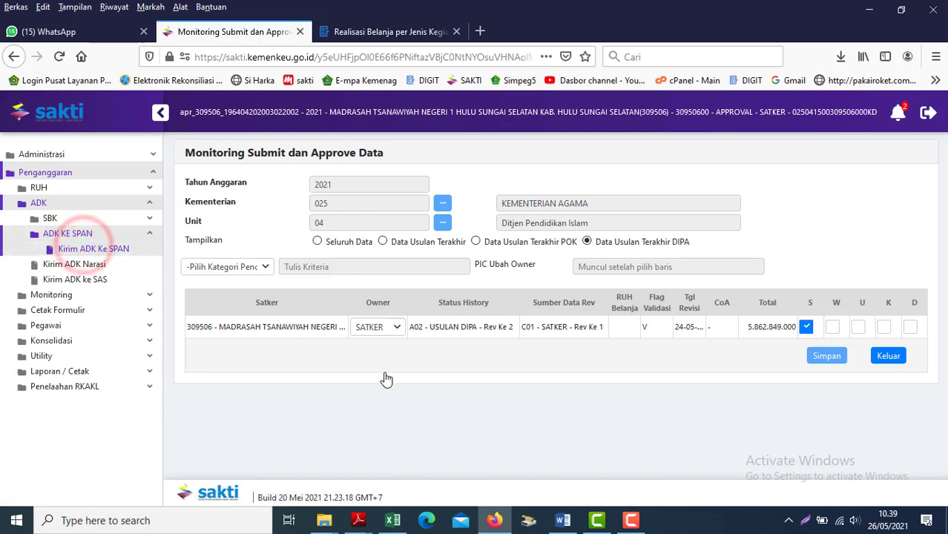
scroll(519, 386, "down", 2)
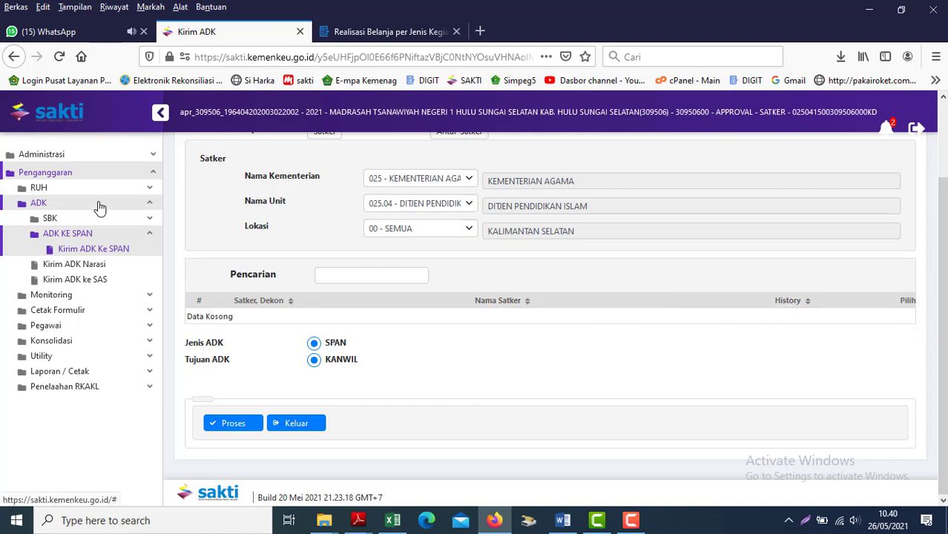
left_click(68, 279)
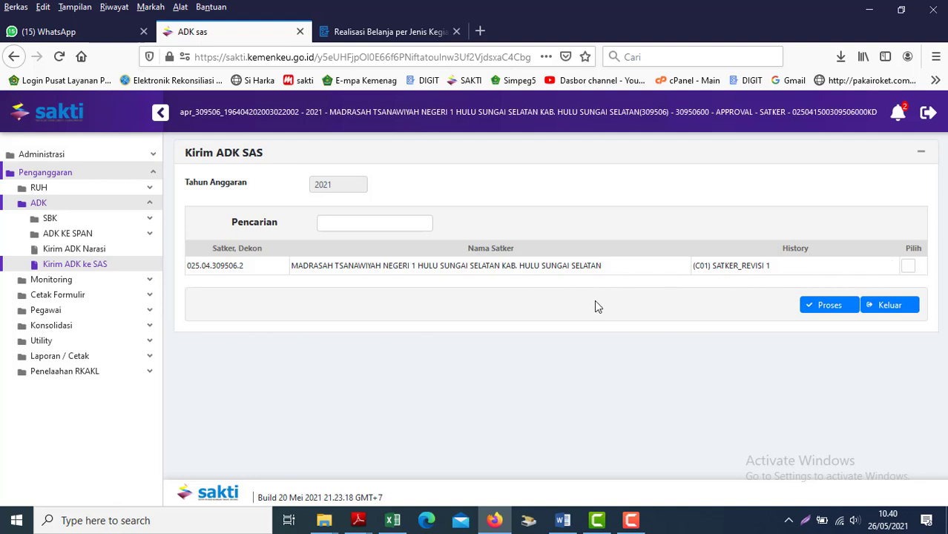
left_click(46, 234)
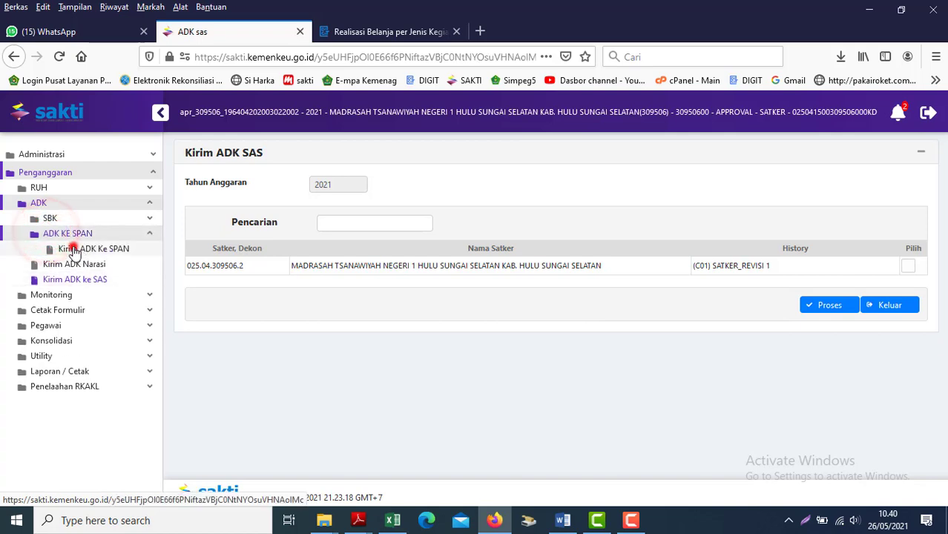
left_click(75, 252)
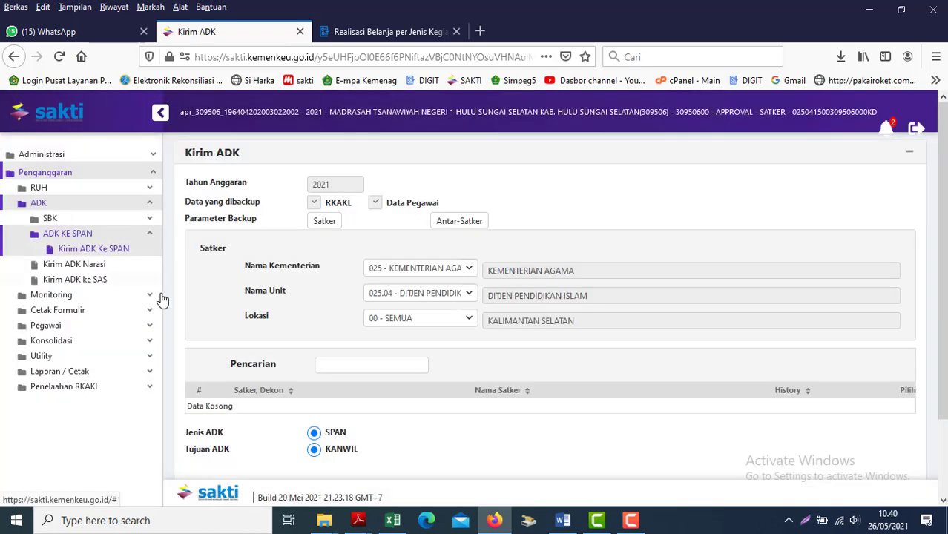
- Recheck the saved USULAN DIPA - Rev Ke 2 approval in Monitoring Submit dan Approve Data, filtered to Data Usulan Terakhir DIPA
left_click(66, 295)
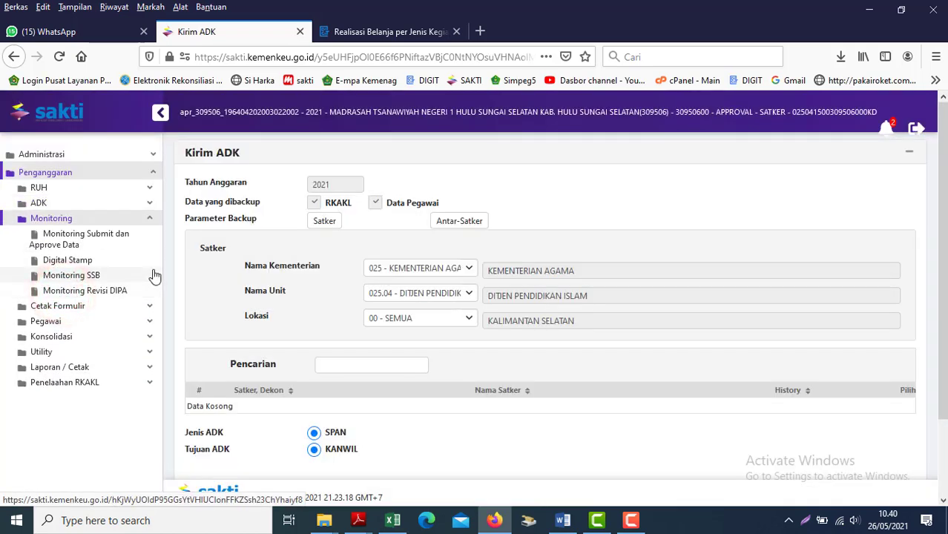
left_click(58, 239)
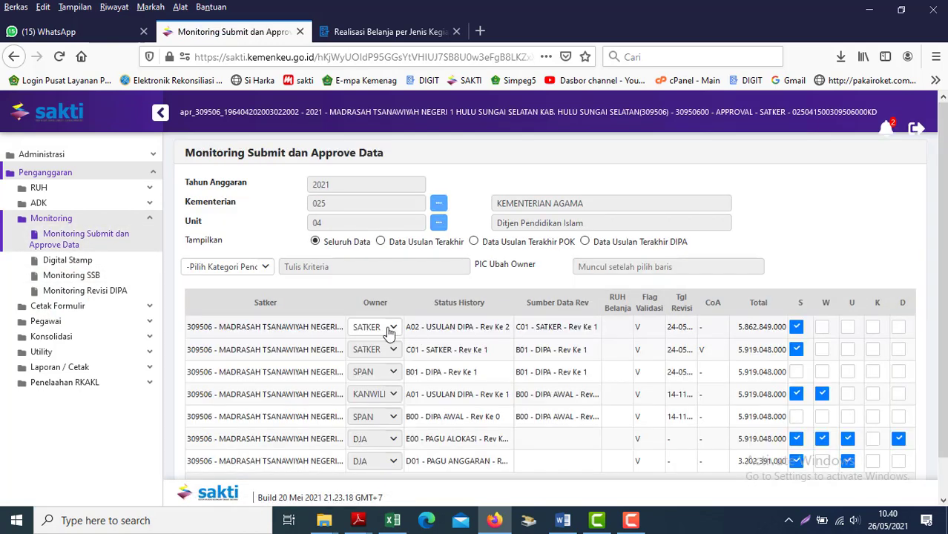
left_click(389, 330)
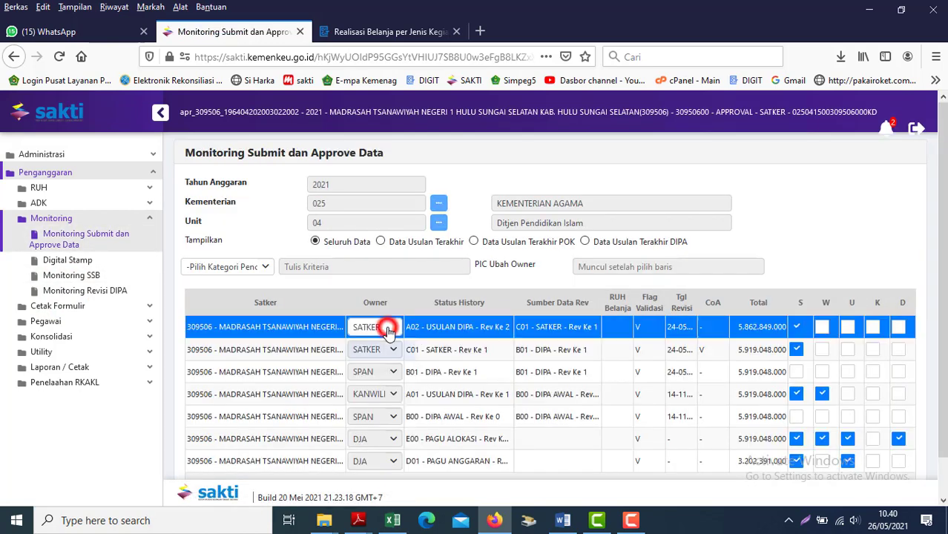
left_click(321, 295)
left_click(597, 242)
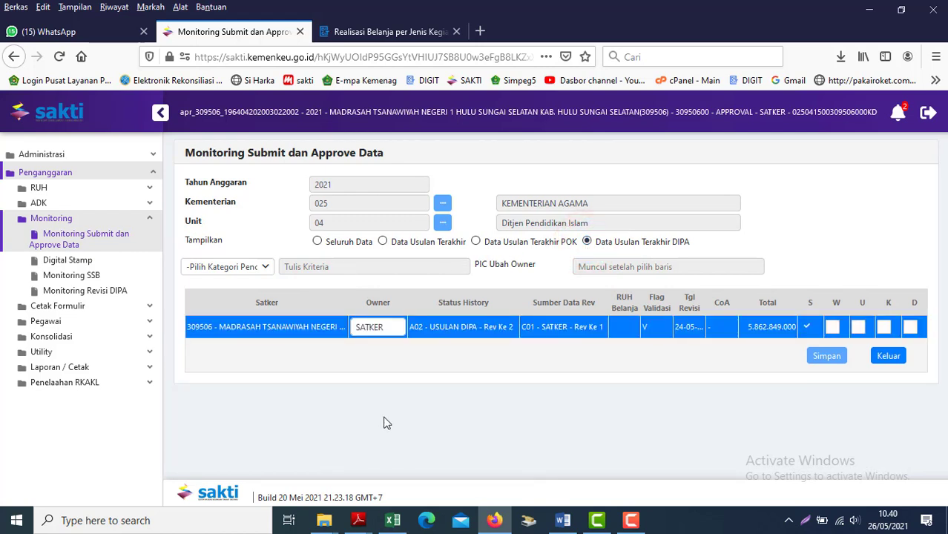
- Look through the Laporan / Cetak reports and check the semula-menjadi matrix requirement in the Persyaratan Word document
left_click(46, 307)
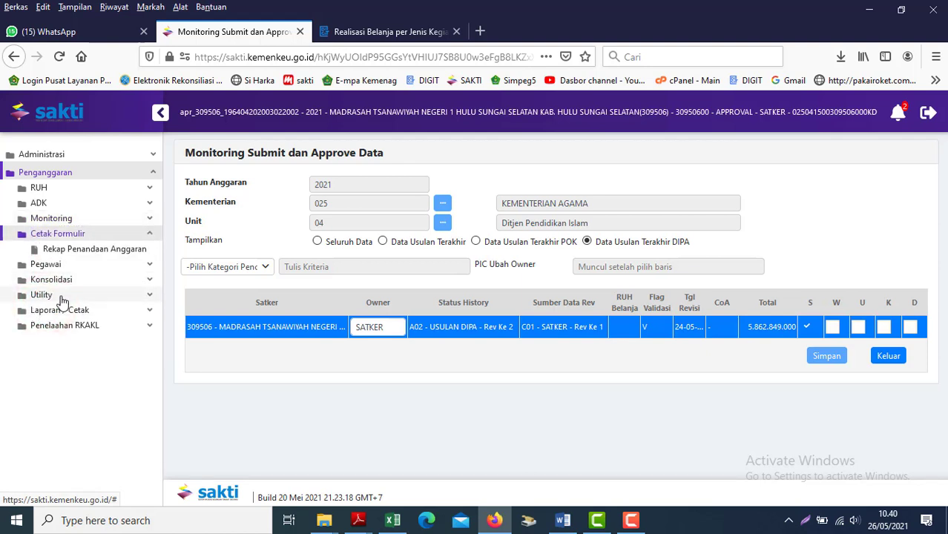
left_click(61, 298)
left_click(74, 324)
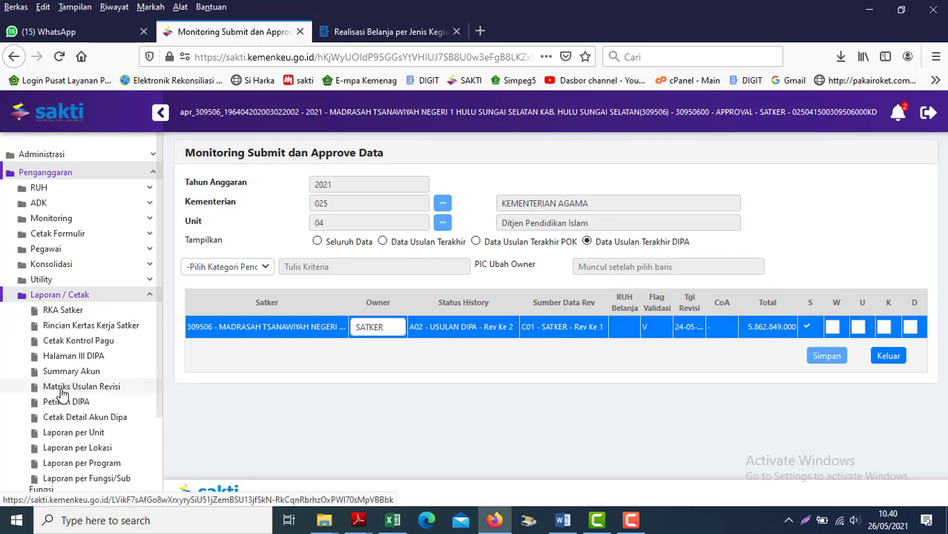
left_click(563, 520)
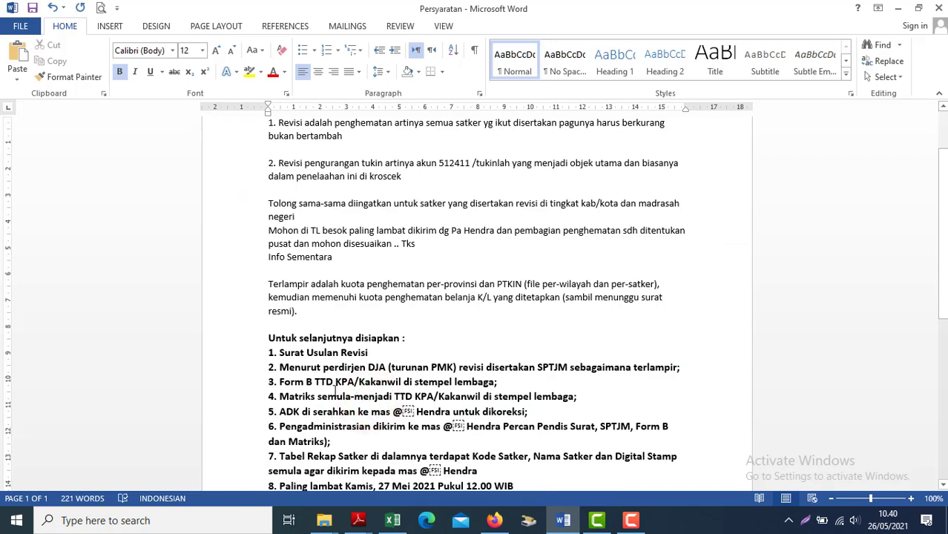
key("alt+Tab")
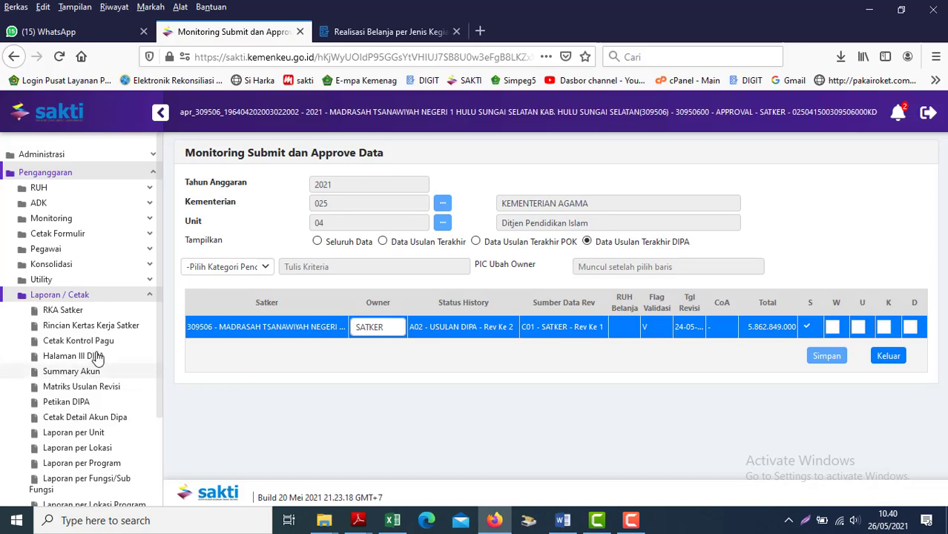
- Open the Matriks Usulan Revisi report and load satker 309506
left_click(92, 389)
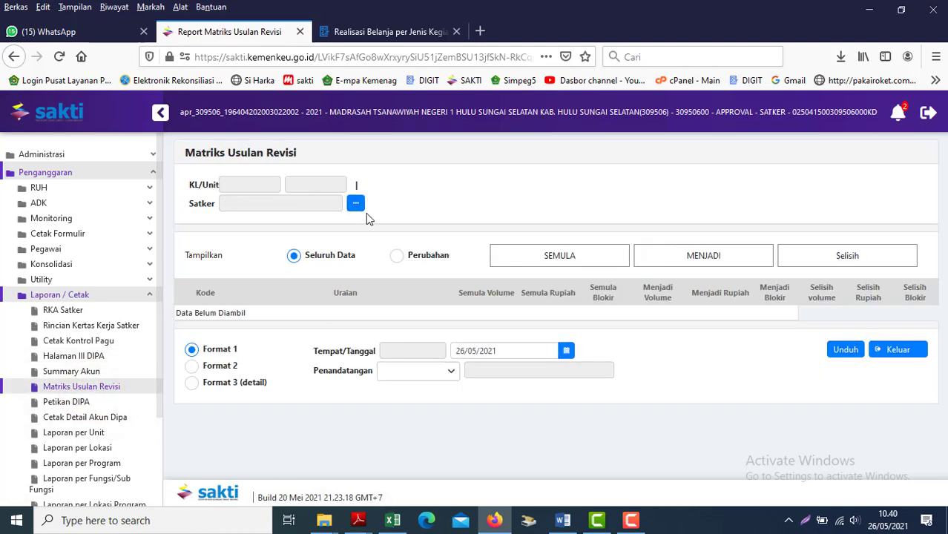
left_click(356, 204)
left_click(513, 246)
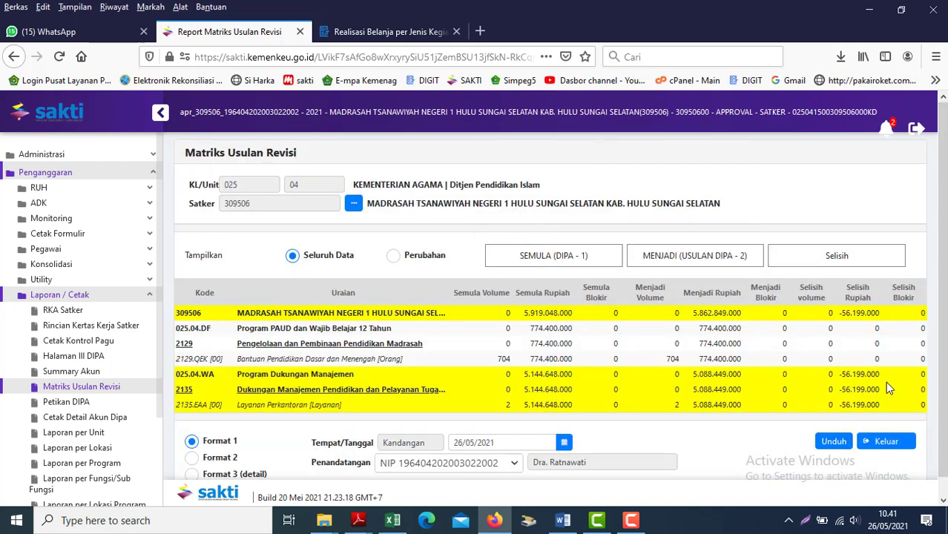
- Compare the matrix's Selisih Rupiah with the Penghematan amount in row 1428 of the Penghematan_tukin_persatker_2021 Excel workbook
left_click(392, 520)
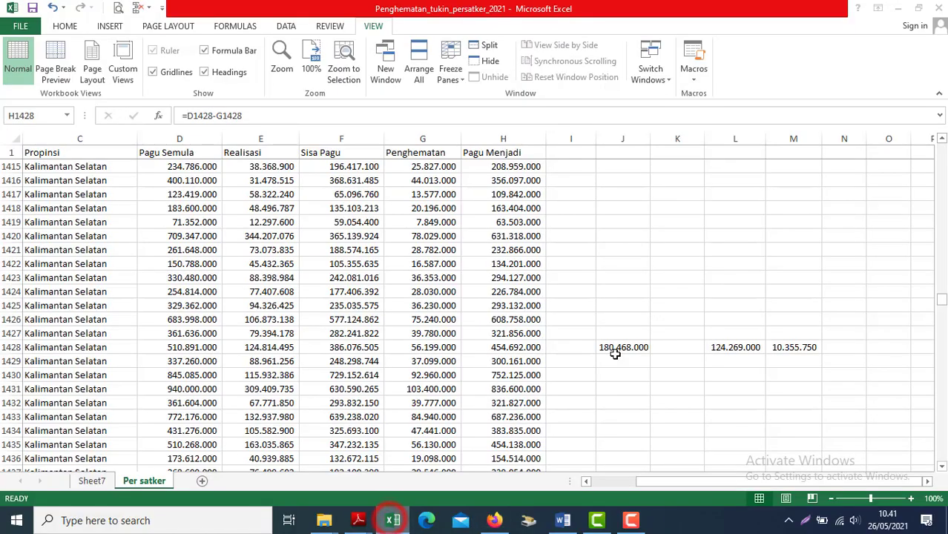
key("Left")
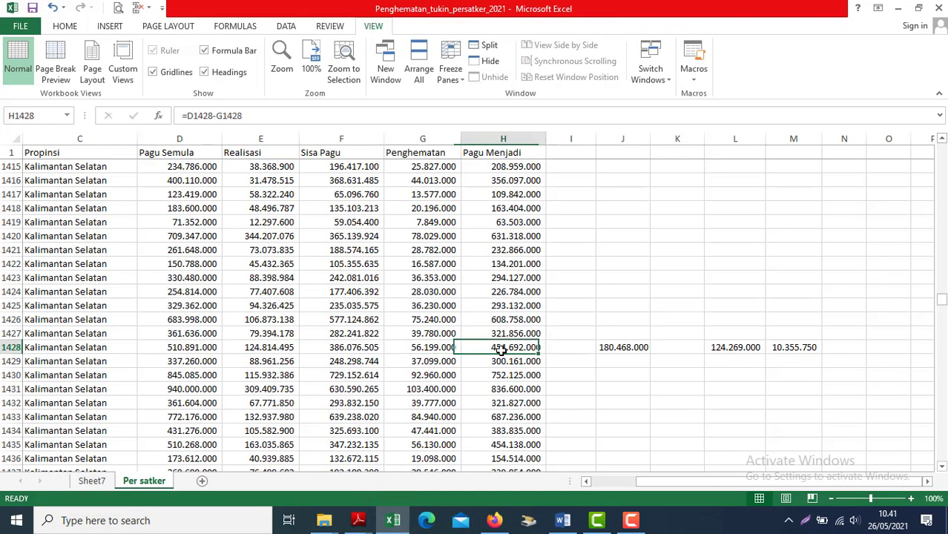
key("alt+Tab")
key("alt+Tab")
key("alt+Tab")
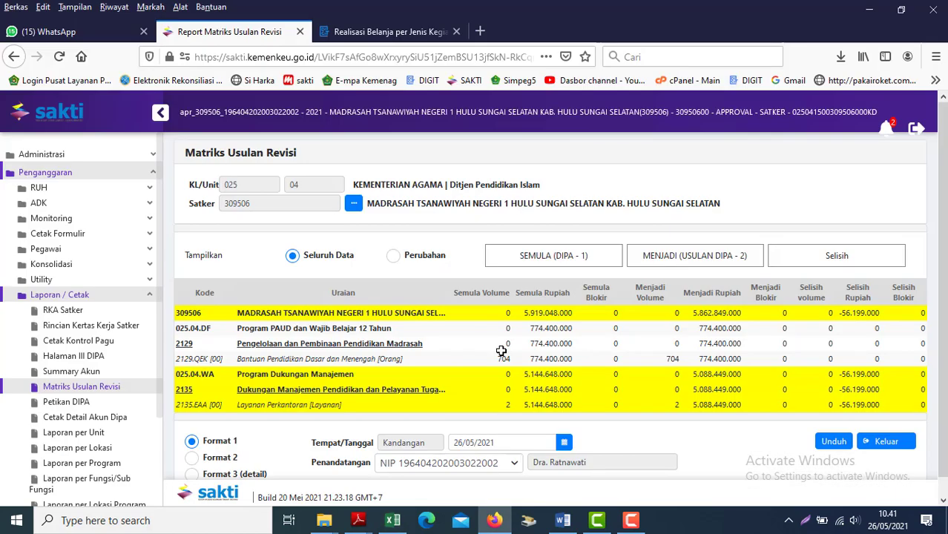
- Limit the matrix to Perubahan and save the report as a Format 1 PDF
left_click(396, 263)
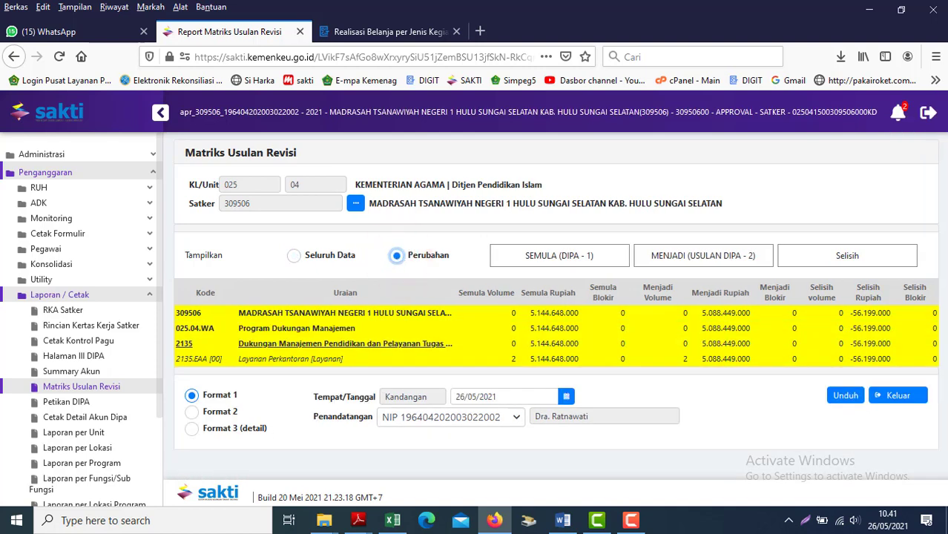
left_click_drag(943, 329, 297, 371)
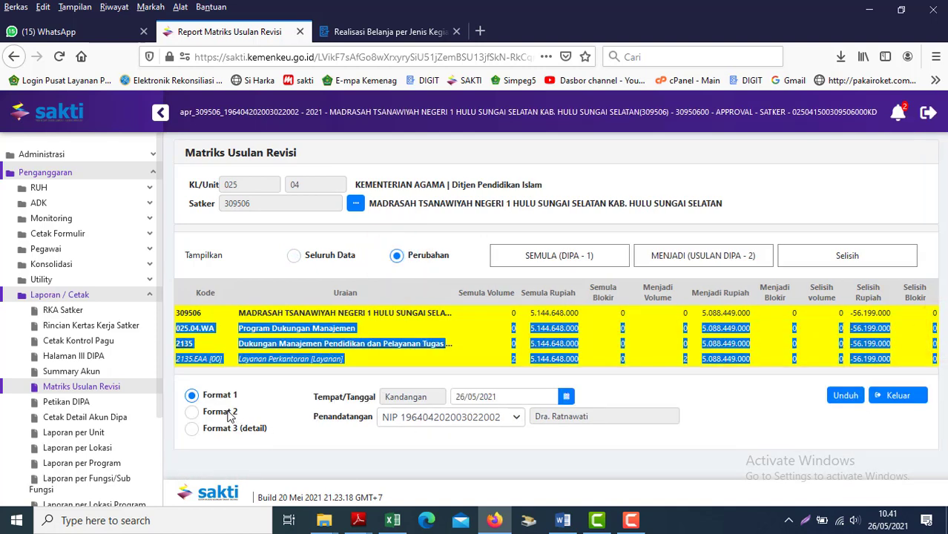
left_click(378, 462)
left_click(836, 405)
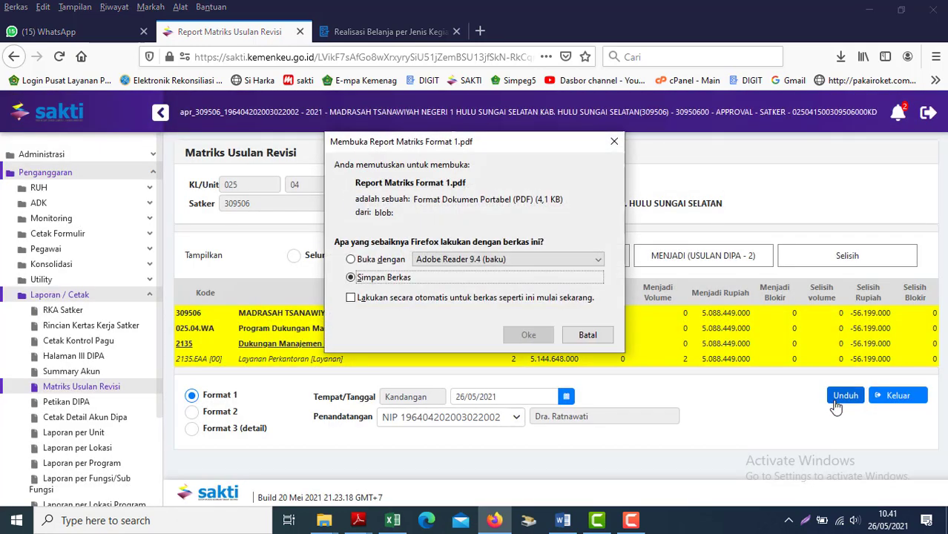
left_click(526, 334)
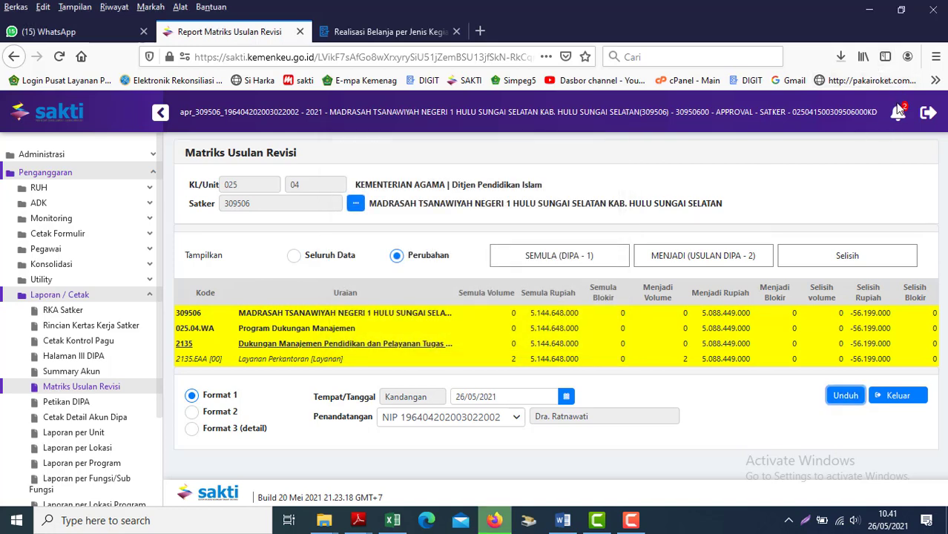
- Open the downloaded Report Matriks Format 1(4) PDF from the Downloads folder
left_click(838, 59)
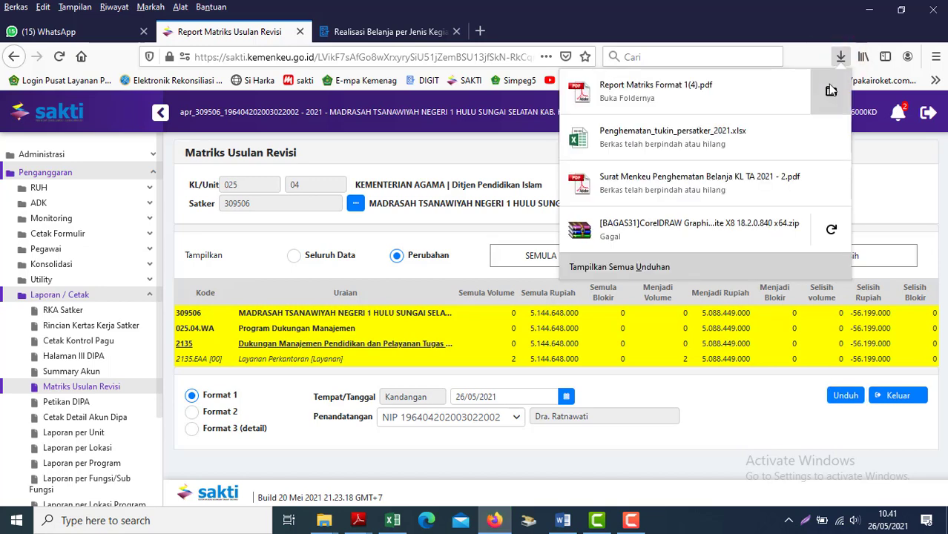
left_click(830, 91)
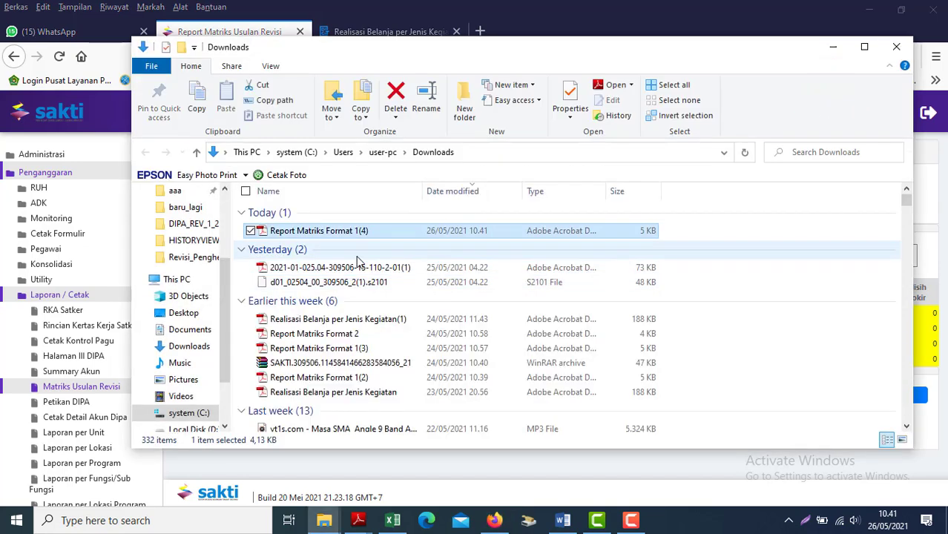
left_click(303, 232)
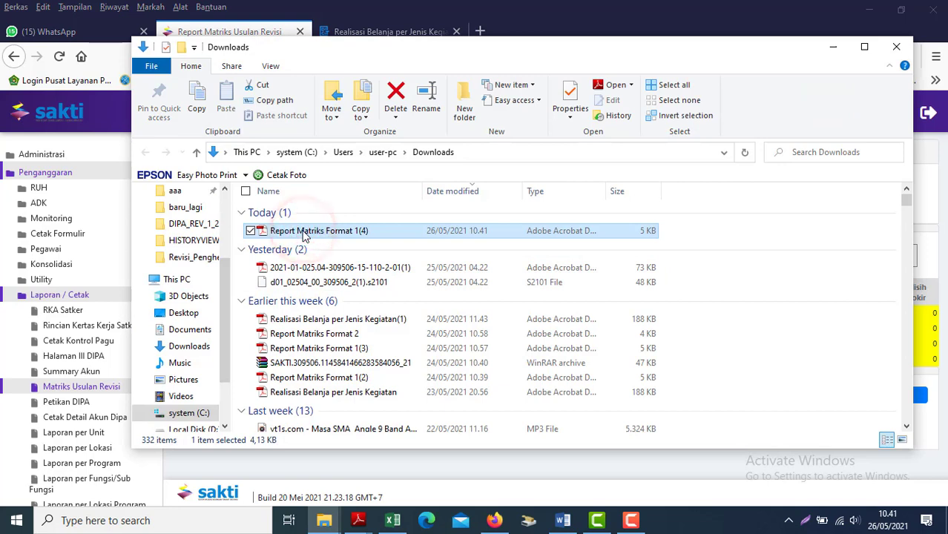
double_click(303, 232)
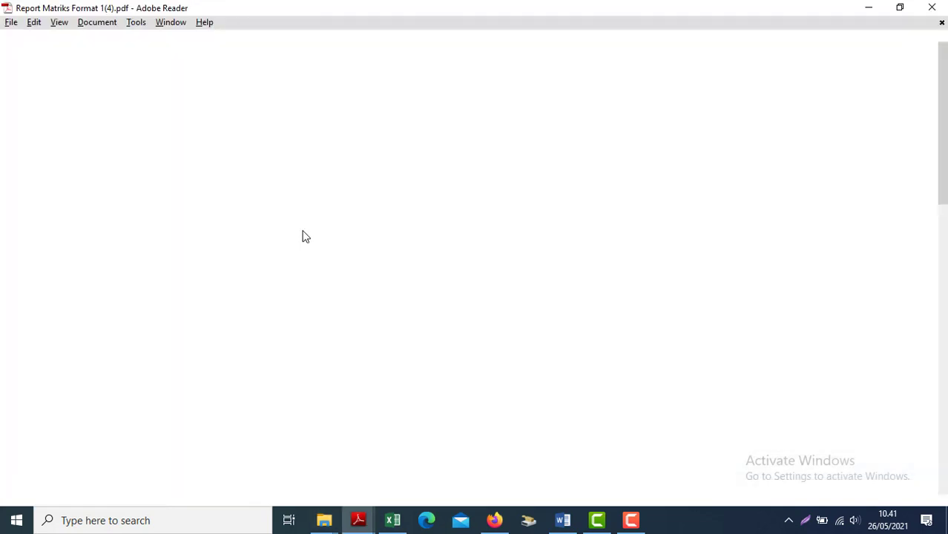
- Compare the Digital Stamp Sebelum in the matrix report with the stamp on the DIPA Petikan Revisi ke 01 PDF
left_click_drag(942, 141, 942, 430)
left_click_drag(258, 311, 386, 312)
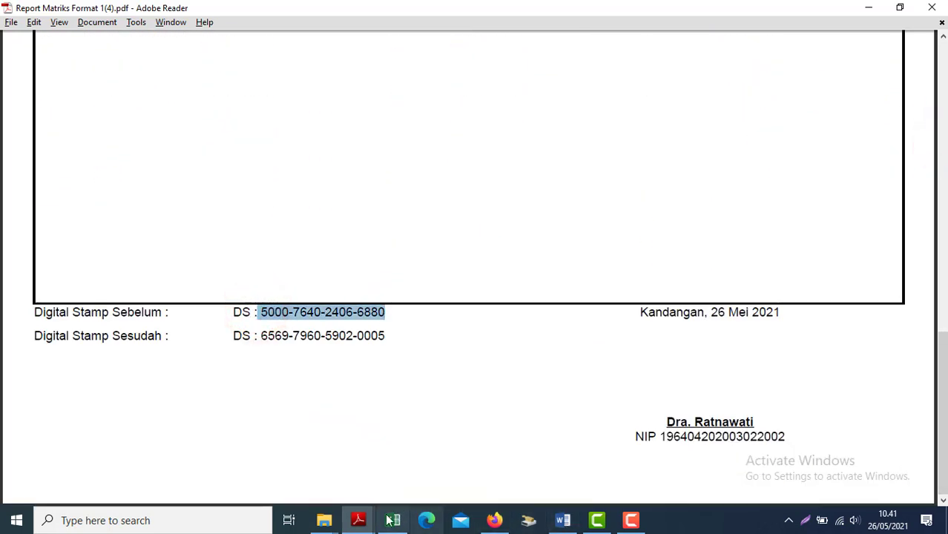
mouse_move(358, 519)
left_click(404, 461)
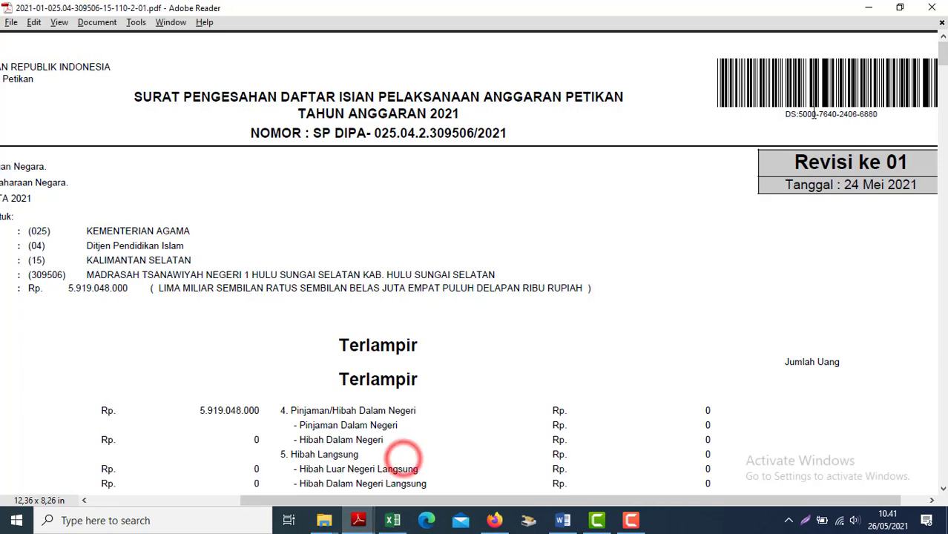
key("alt+Tab")
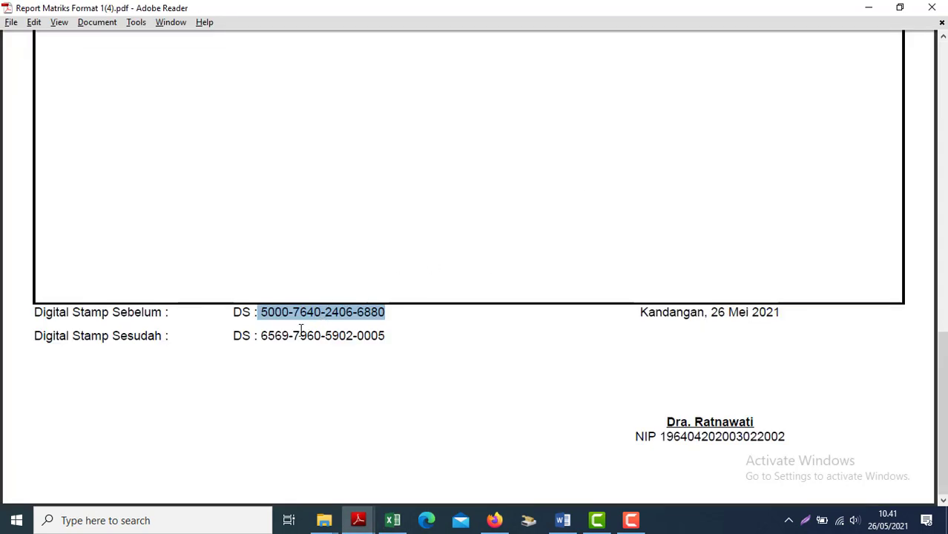
- Check the Digital Stamp Sesudah in the matrix report, then put away both PDF documents
left_click(399, 339)
left_click_drag(257, 338, 383, 343)
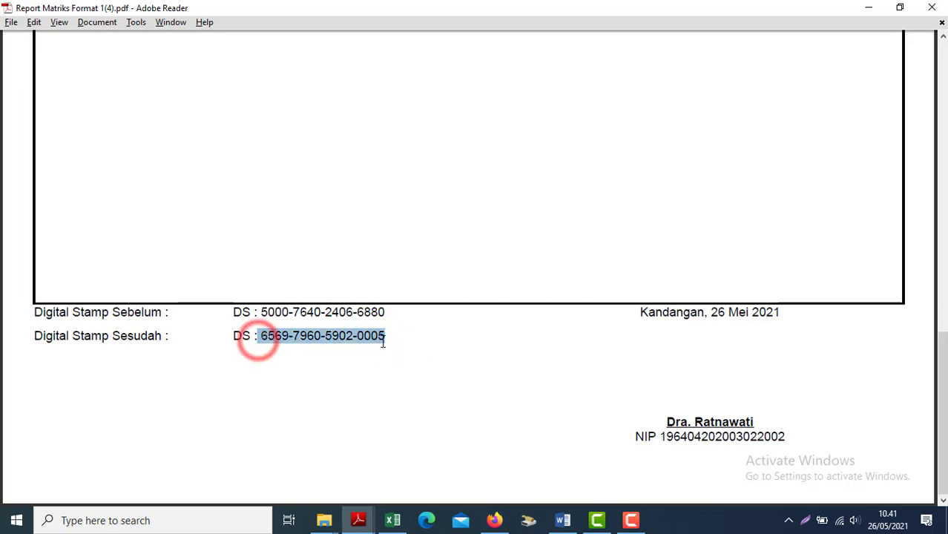
left_click(930, 9)
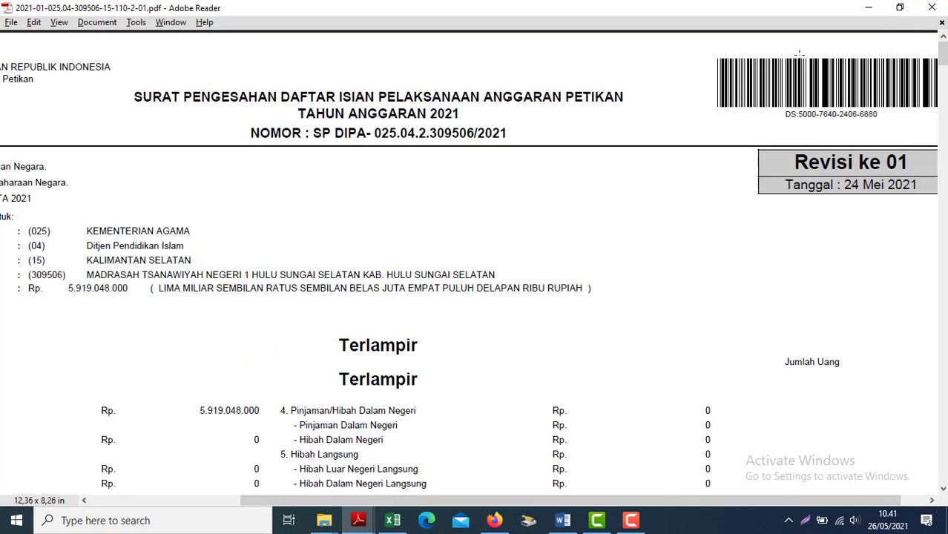
left_click(868, 7)
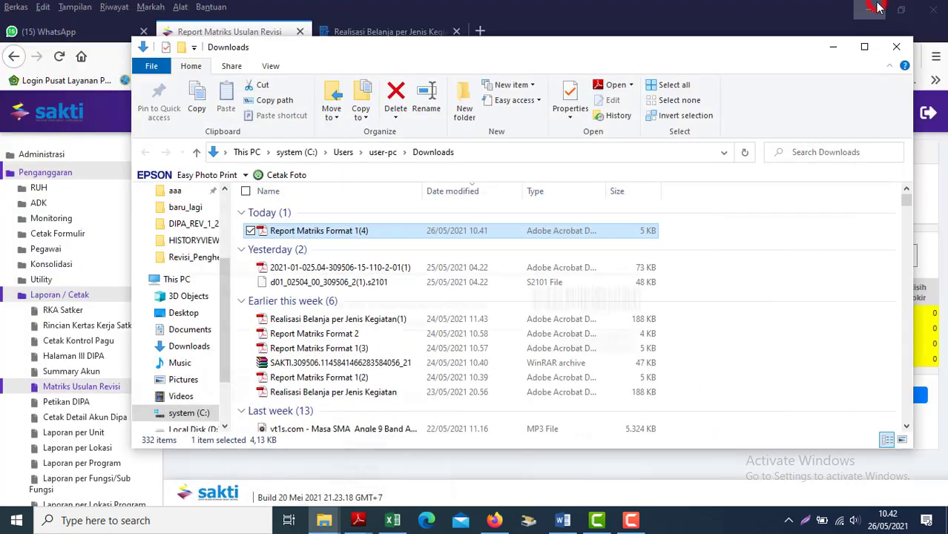
- Set the RKA Satker print form to Bagian B - Rincian Belanja Satker for satker 309506 and save the report as a PDF
left_click(45, 313)
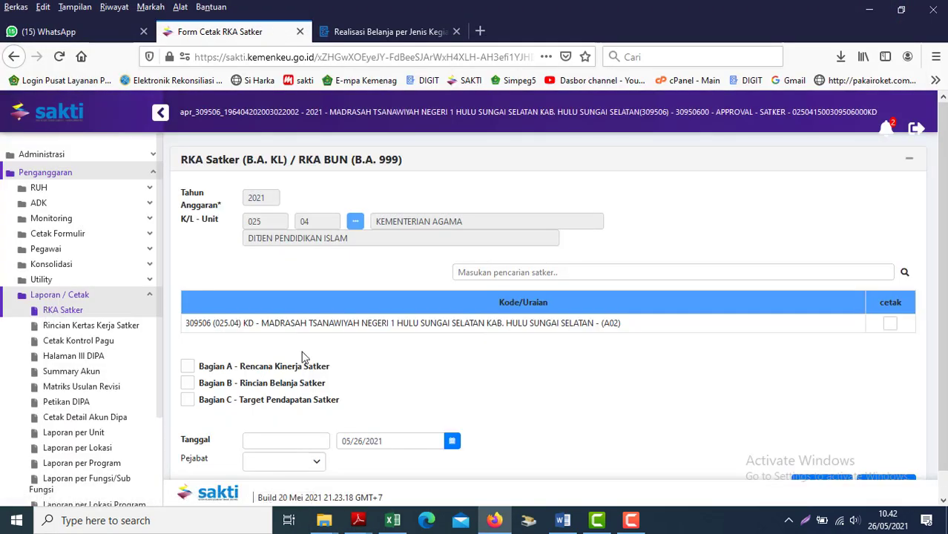
left_click(187, 382)
scroll(344, 445, "down", 1)
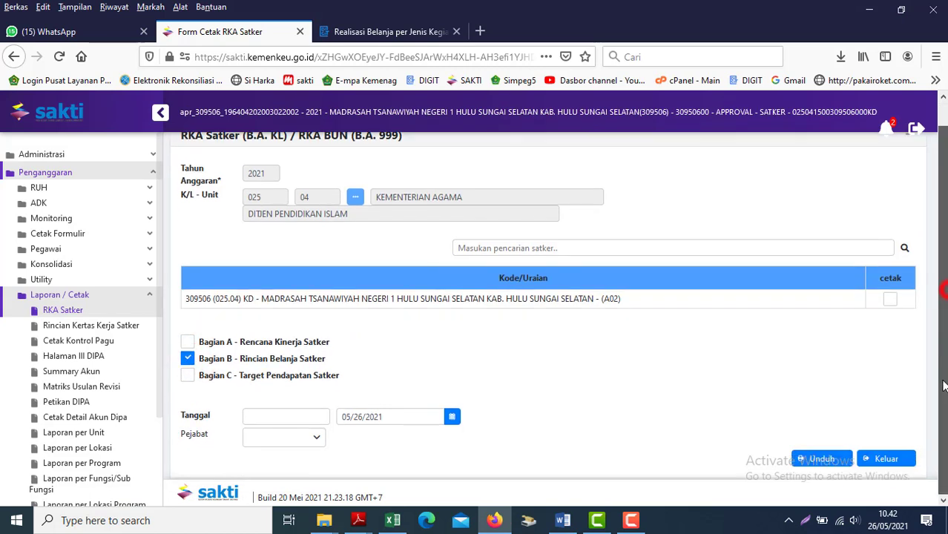
left_click(315, 442)
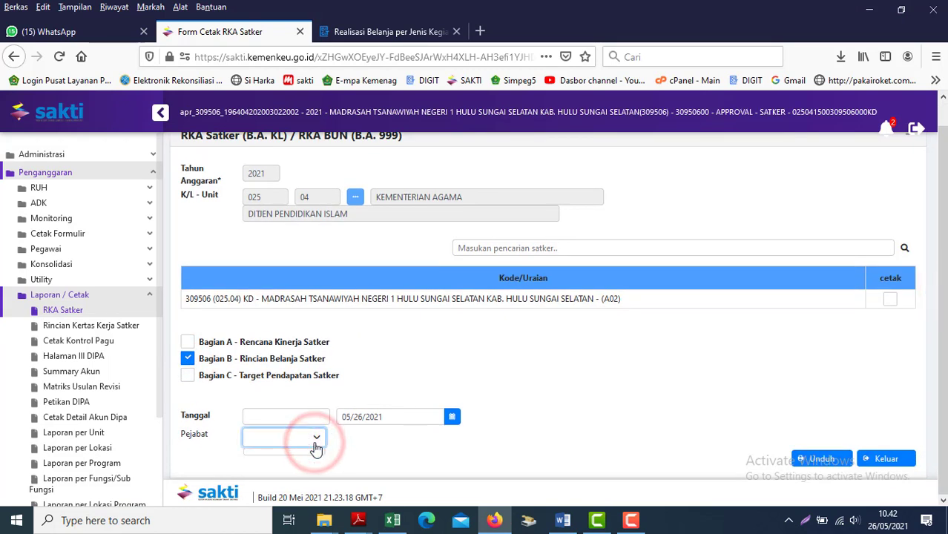
left_click(320, 439)
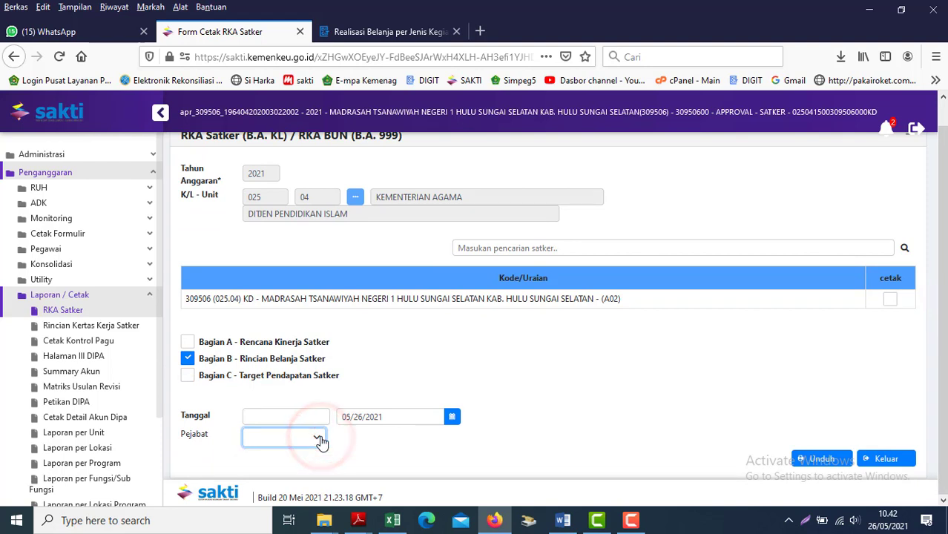
left_click_drag(940, 312, 941, 297)
left_click(889, 324)
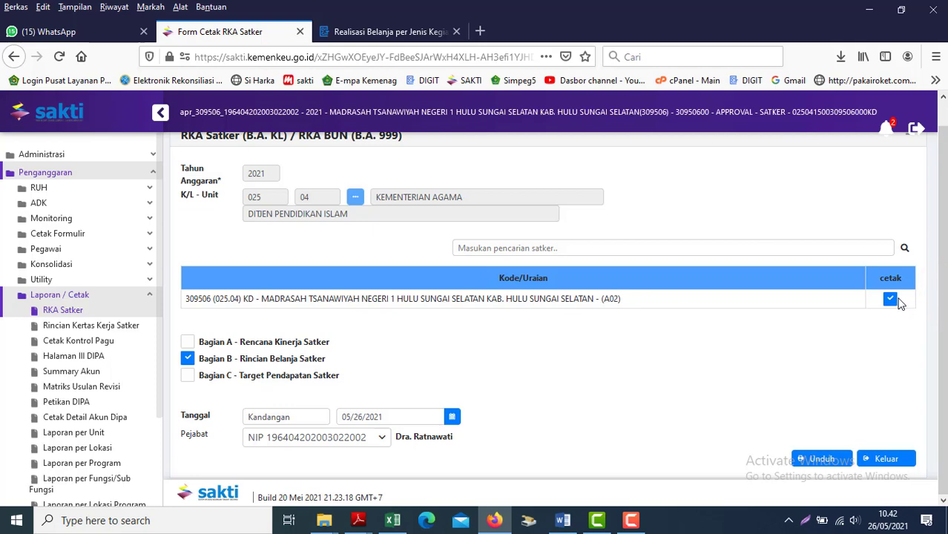
left_click(824, 452)
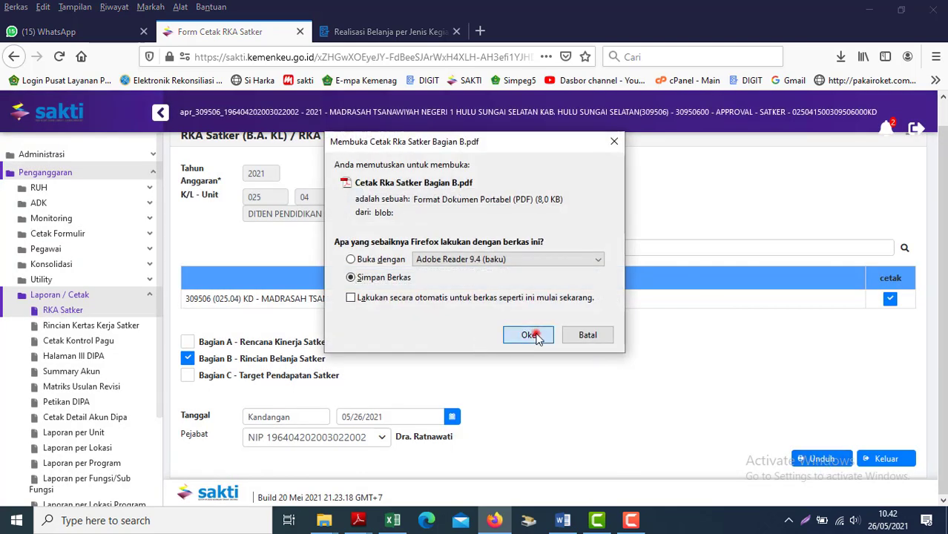
left_click(535, 333)
- Glance at the Persyaratan requirements list in Word, then open the downloaded Cetak Rka Satker Bagian B(1) PDF from the Downloads folder
left_click(562, 520)
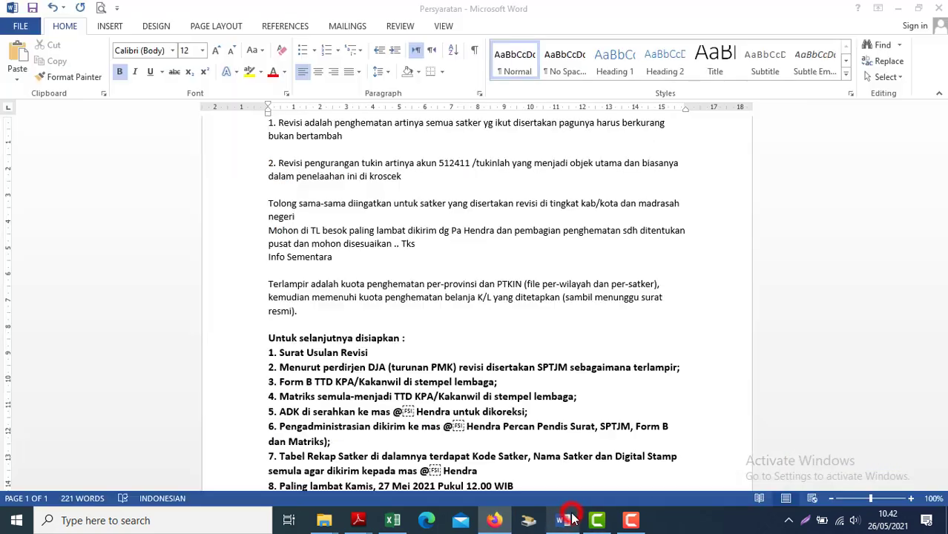
left_click(564, 520)
left_click(836, 53)
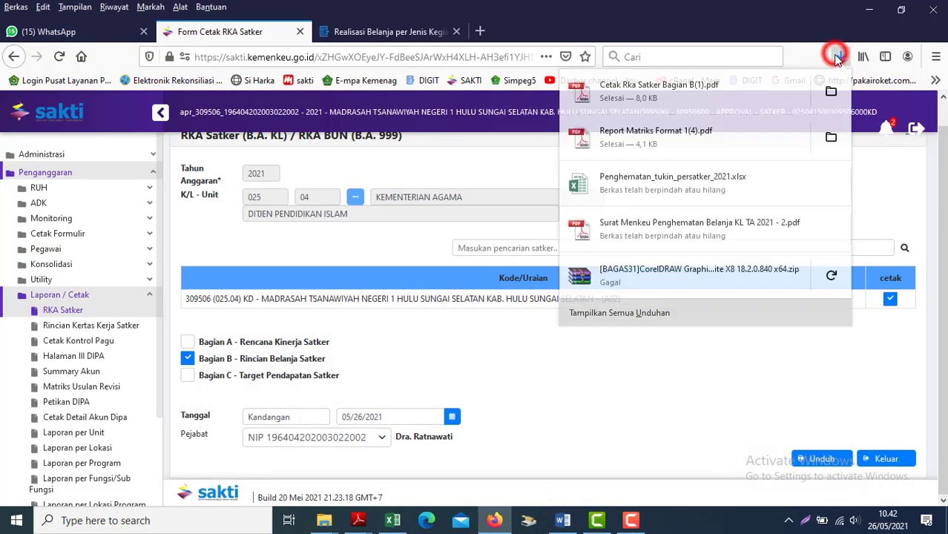
left_click(834, 92)
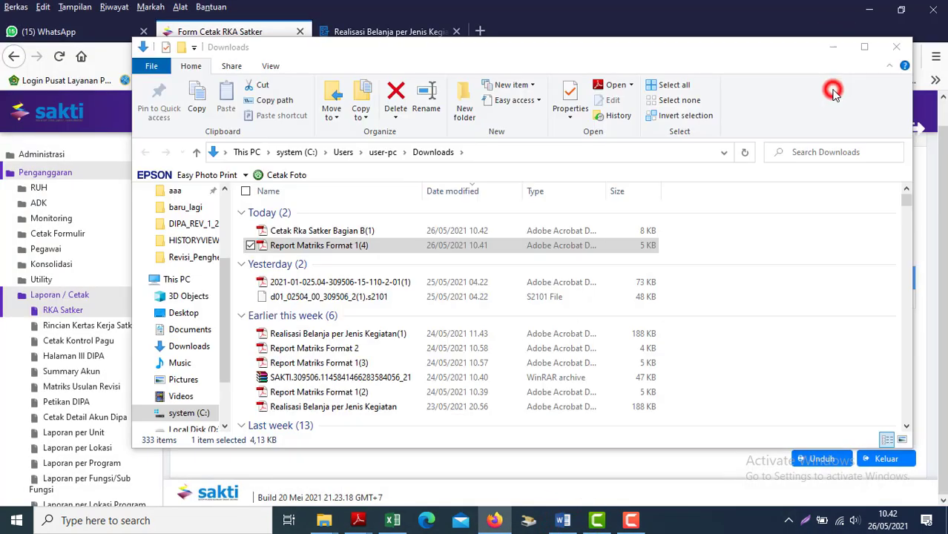
double_click(291, 233)
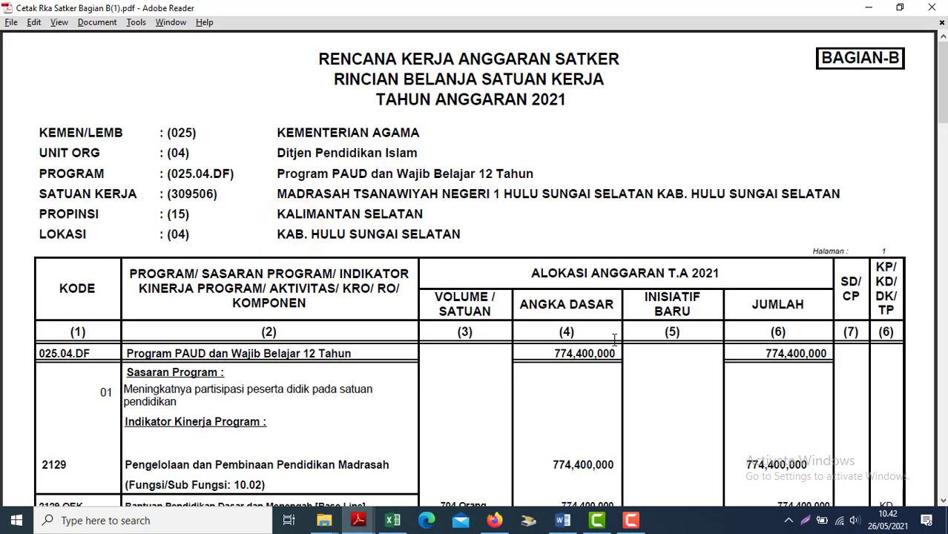
- Review the Bagian B spending details through the report's pages and close the PDF
scroll(614, 339, "down", 1)
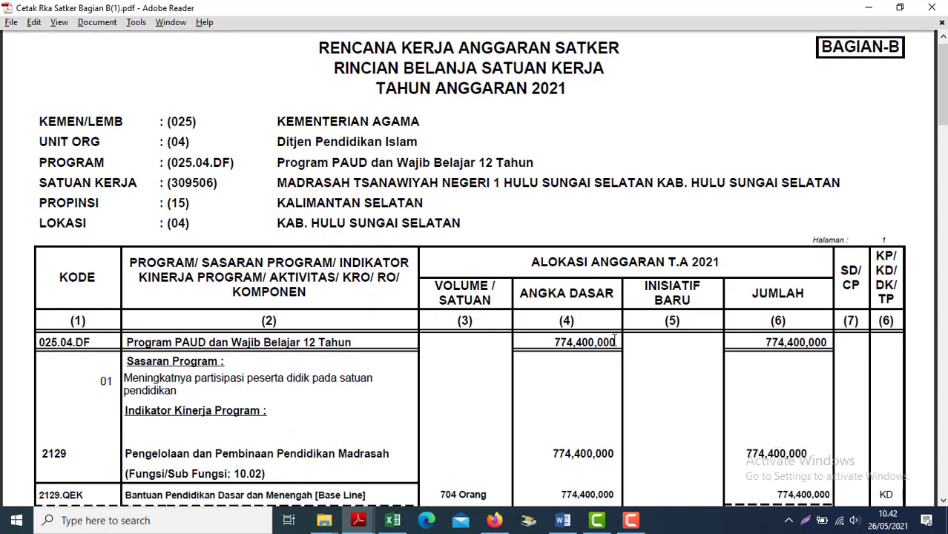
scroll(939, 119, "down", 3)
left_click(939, 178)
left_click_drag(942, 389, 941, 82)
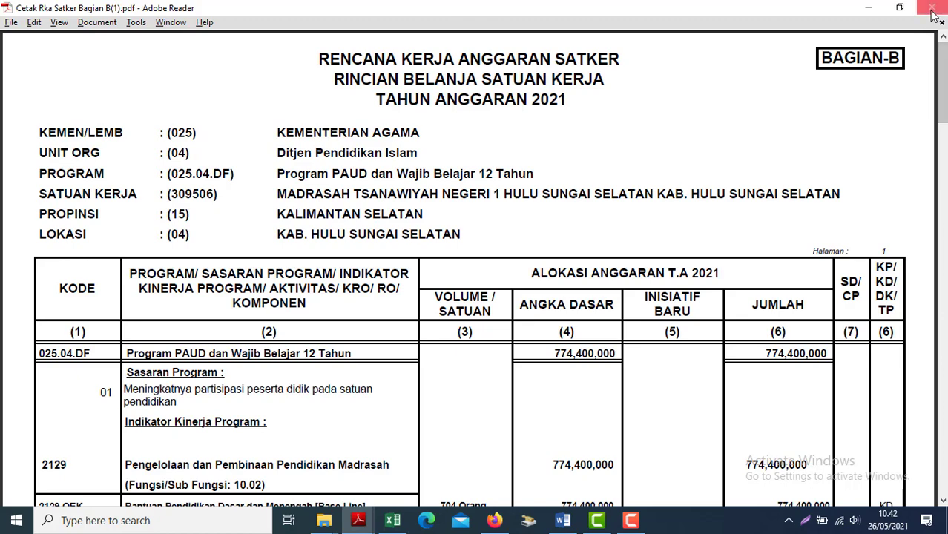
left_click(933, 15)
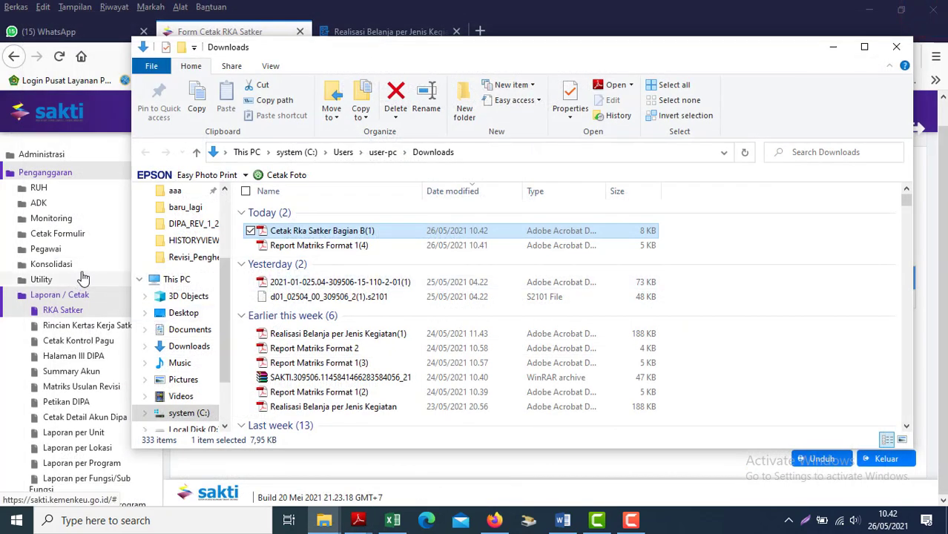
- Open the Memilih Status History form in SAKTI and view the available Histori Awal choices
left_click(93, 269)
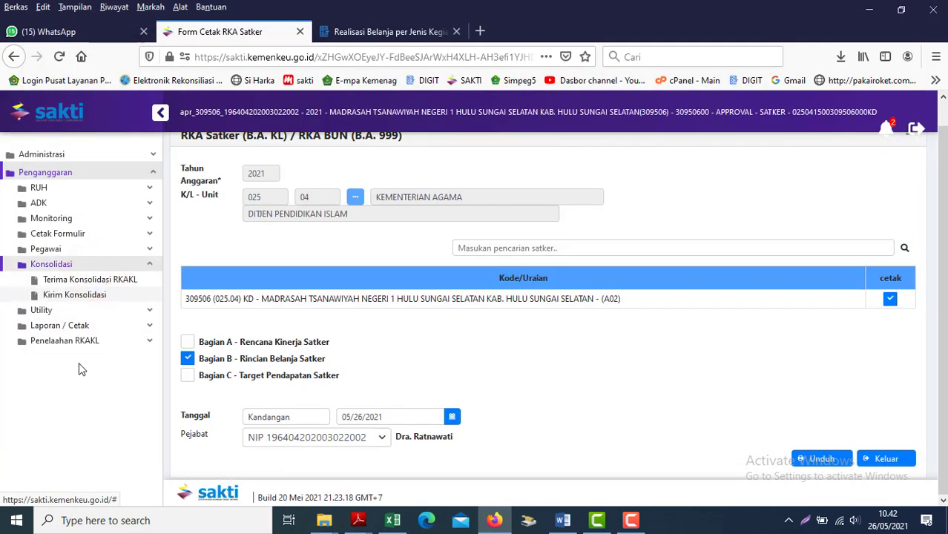
left_click(61, 312)
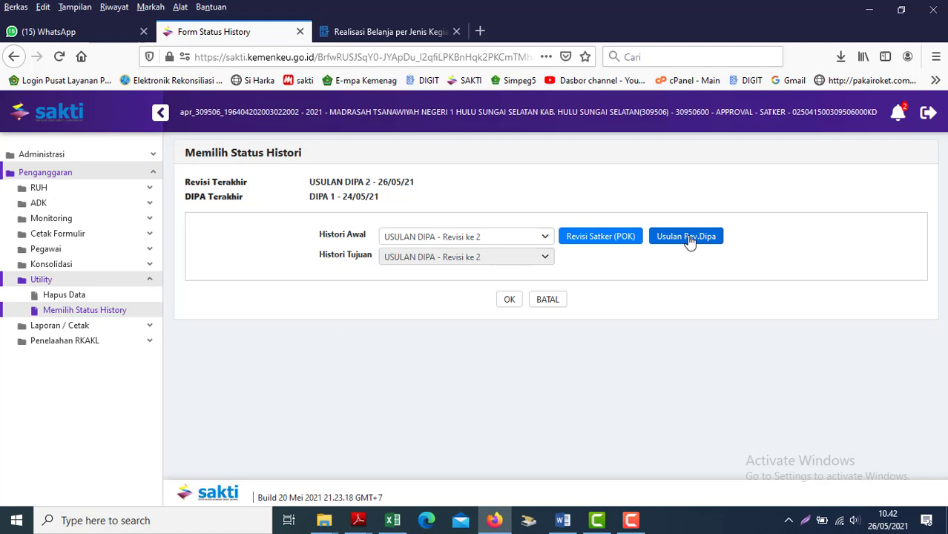
left_click(538, 241)
left_click(241, 293)
left_click(633, 521)
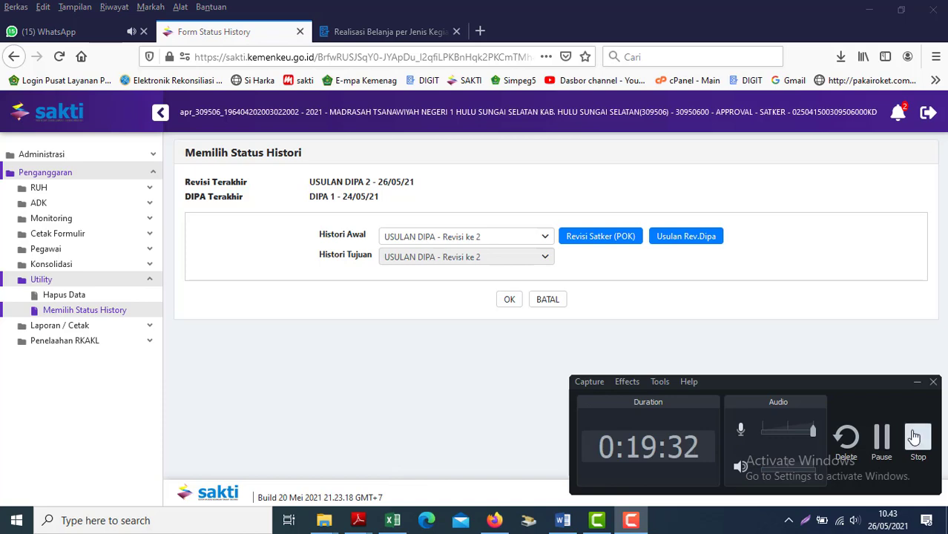
left_click(915, 438)
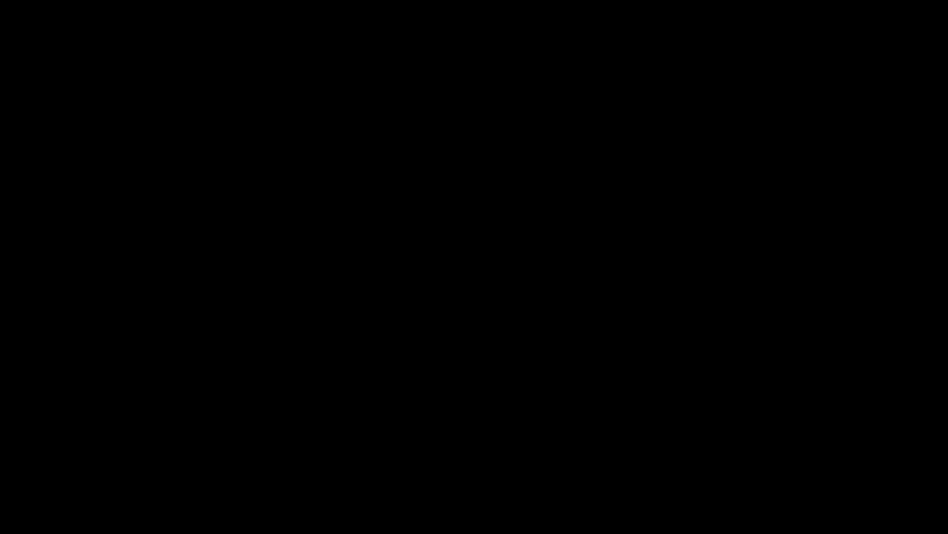